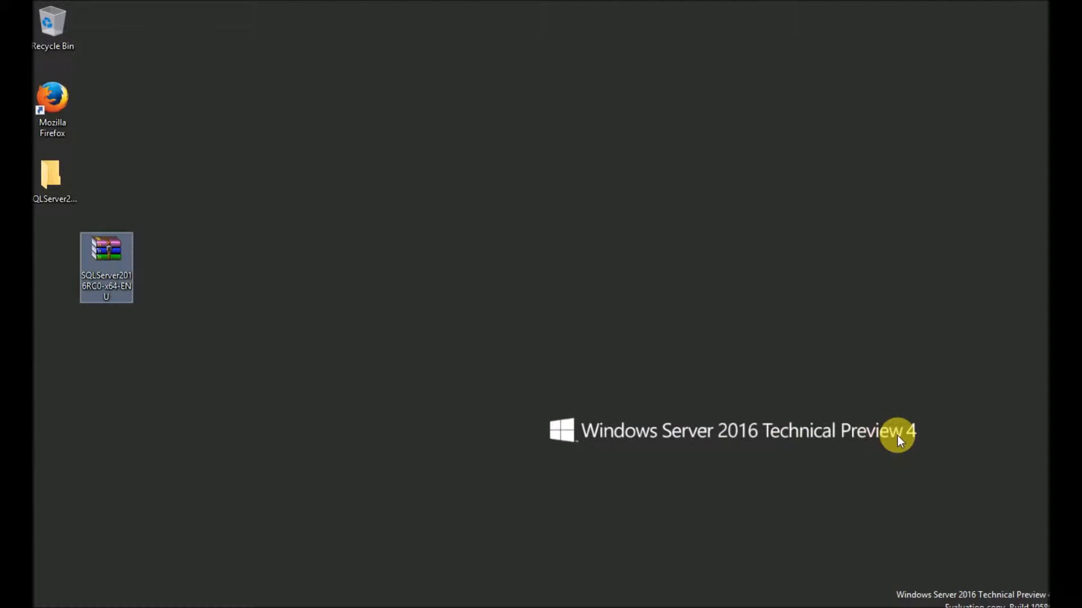
# Open the extracted SQLServer2016RC0-x64-ENU folder and launch its setup application
pyautogui.rightClick(106, 251)
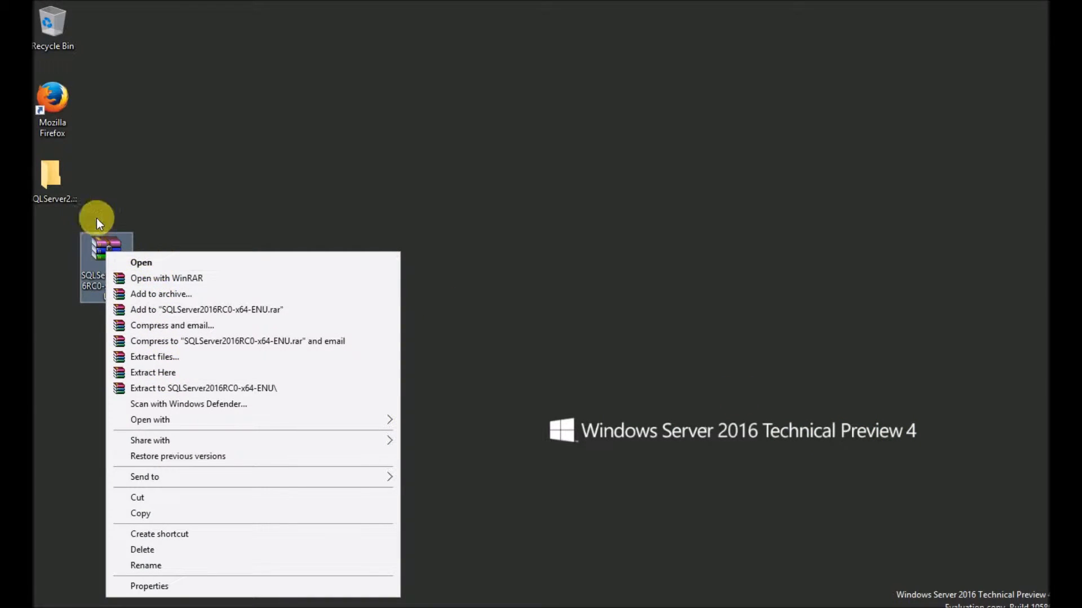
pyautogui.click(48, 183)
pyautogui.doubleClick(53, 184)
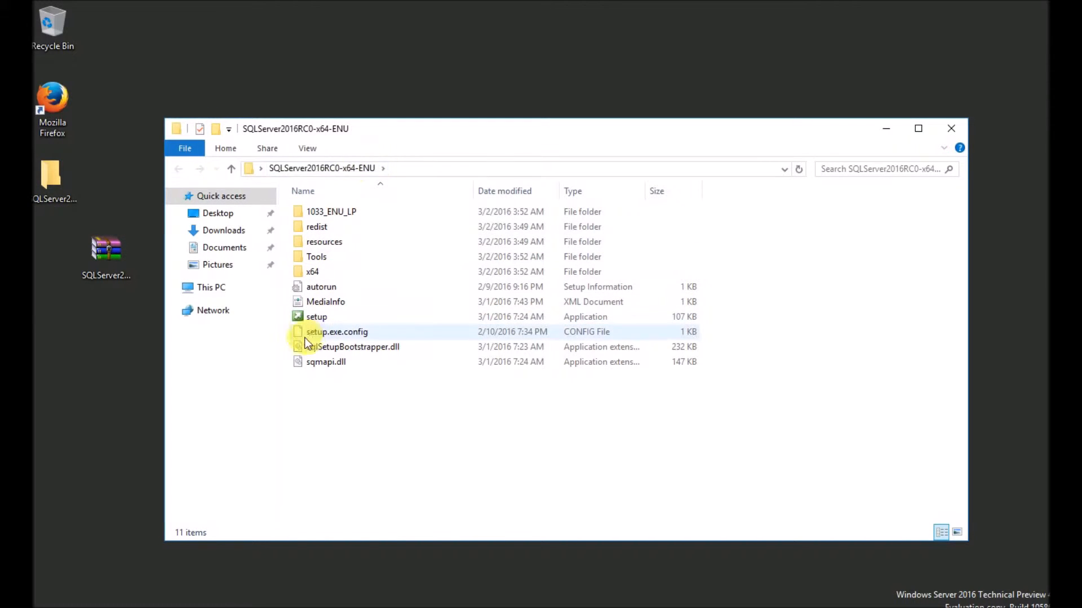
pyautogui.click(317, 318)
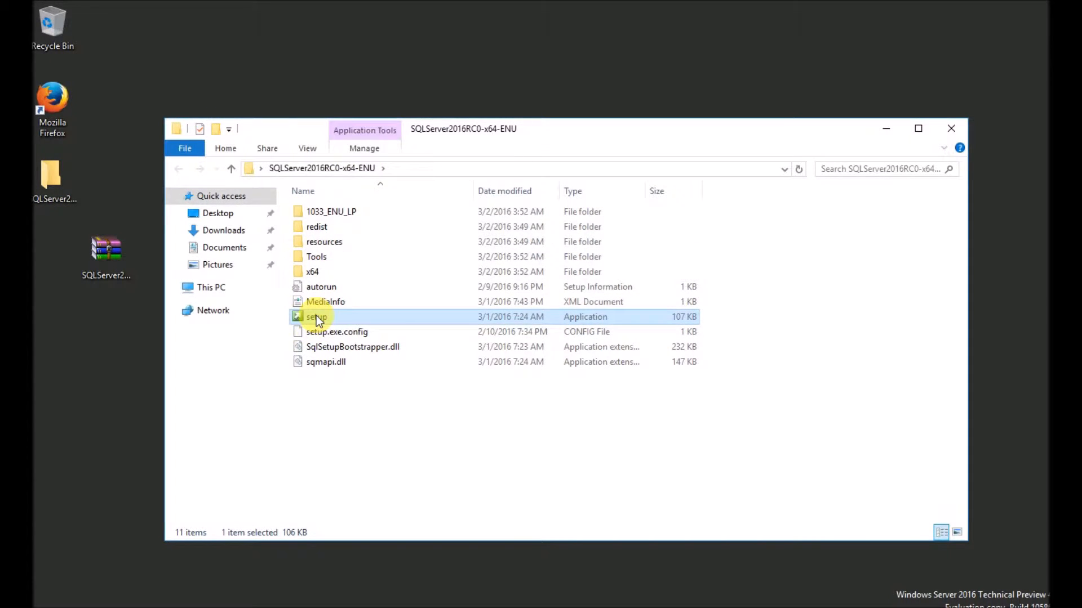
pyautogui.rightClick(318, 319)
pyautogui.click(407, 42)
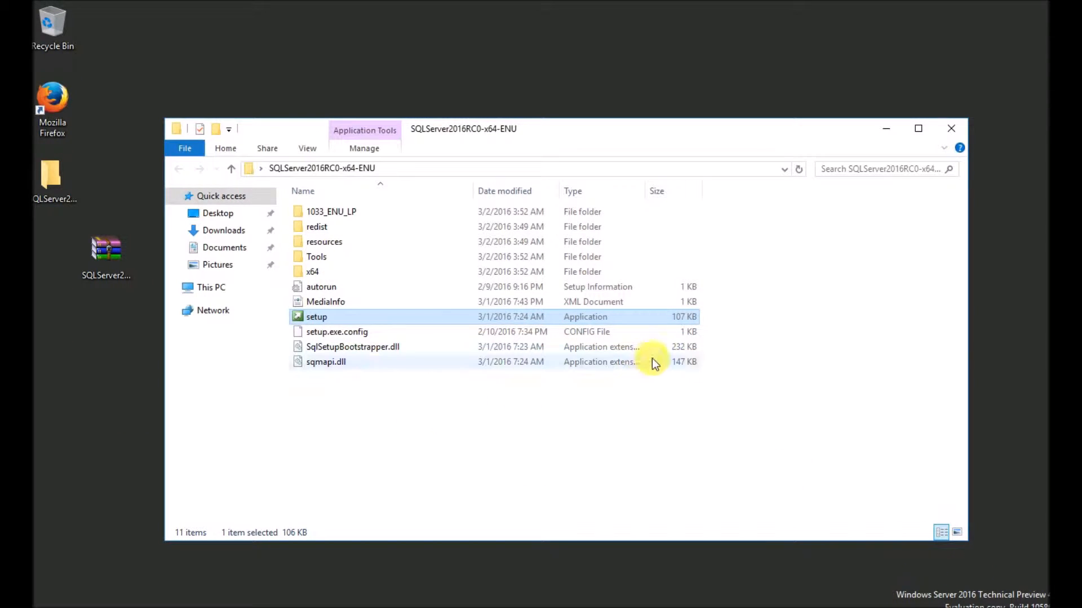
pyautogui.click(213, 288)
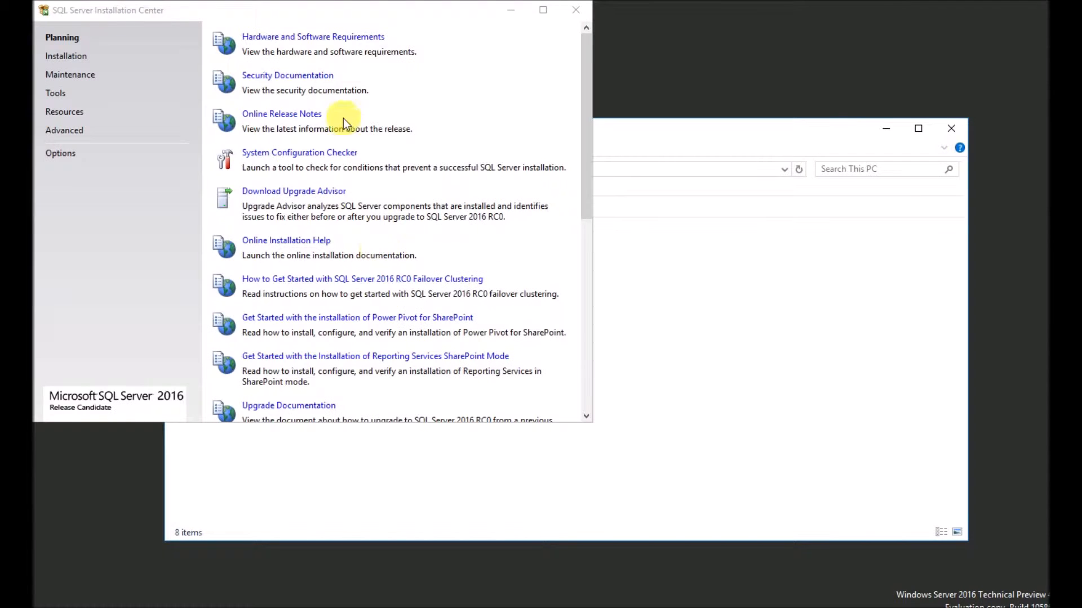
# Start a new SQL Server stand-alone installation from the Installation Center's installation options
pyautogui.moveTo(314, 10); pyautogui.dragTo(575, 127)
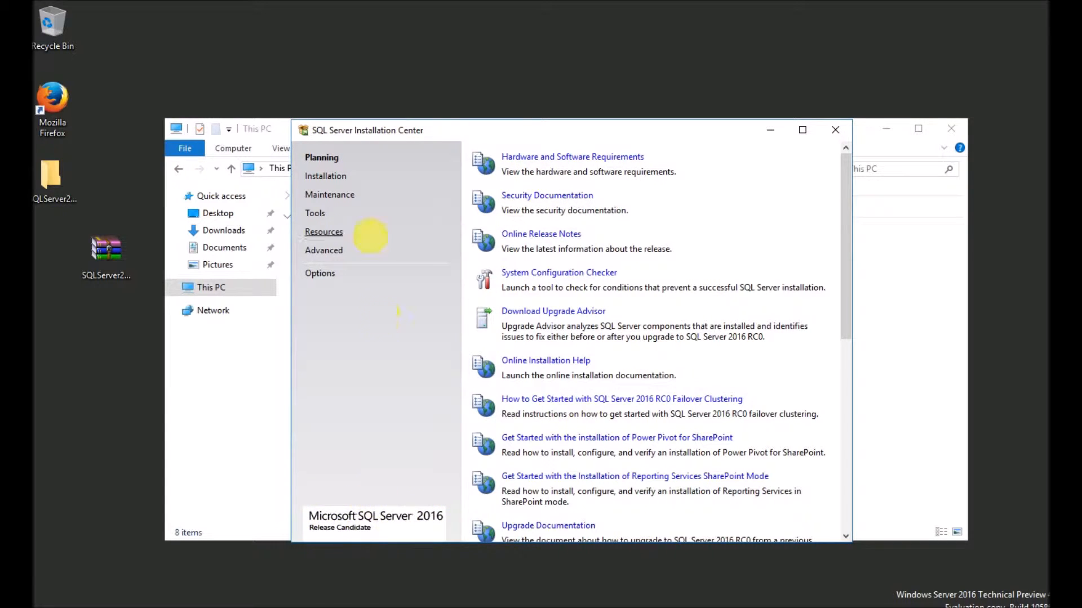
pyautogui.click(340, 176)
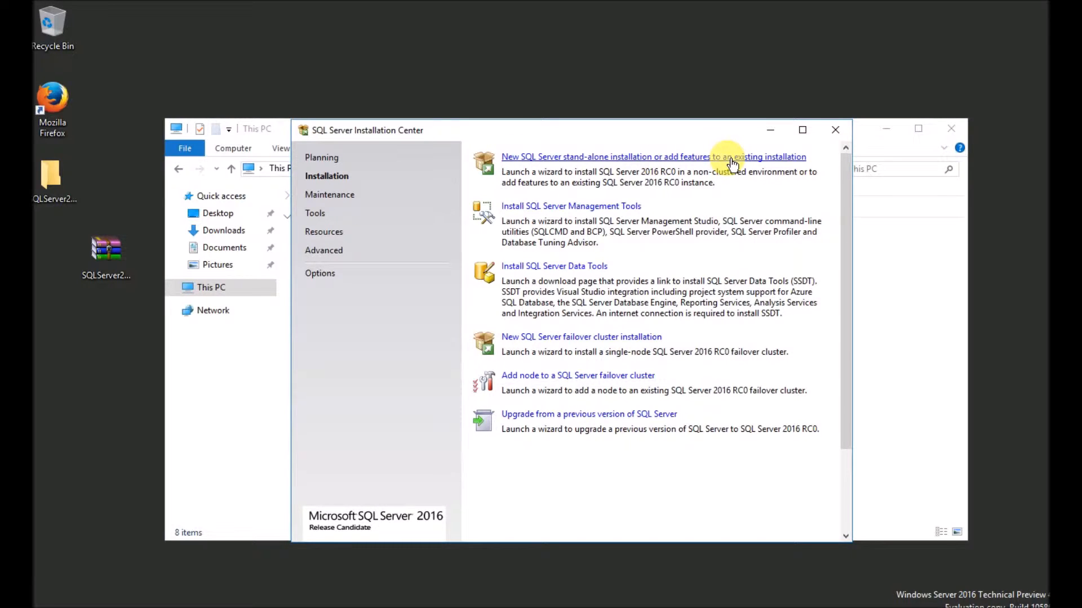
pyautogui.click(659, 207)
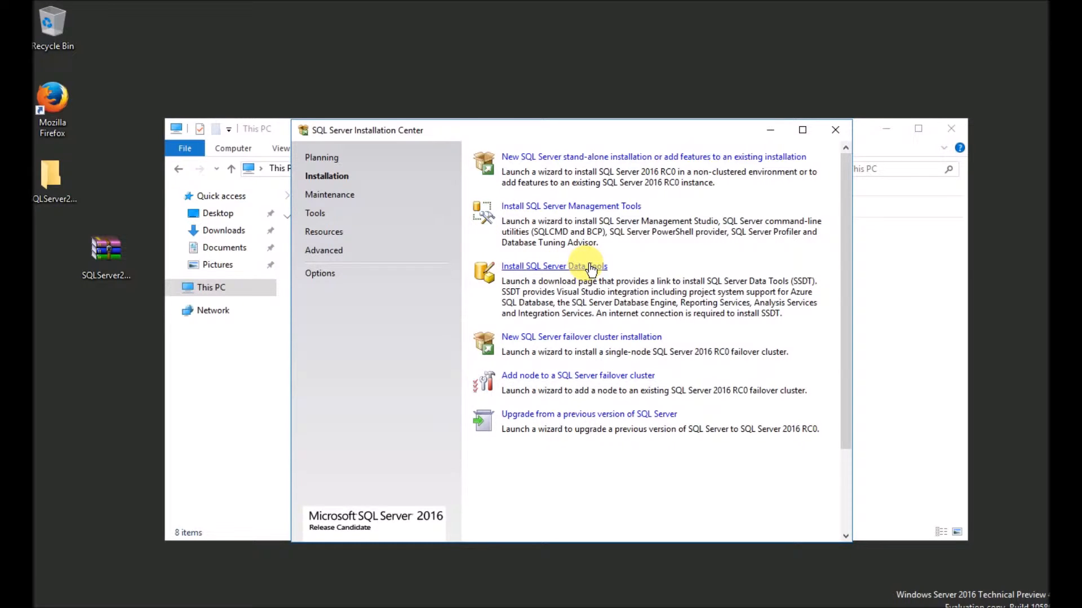
pyautogui.click(535, 159)
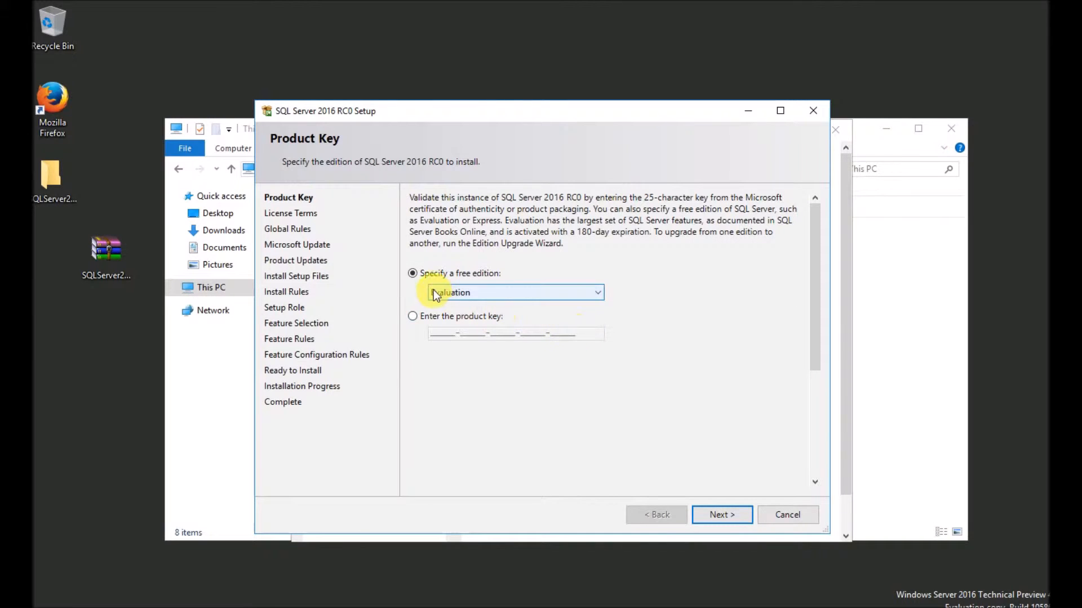
# Choose Evaluation as the free edition and continue to the license terms
pyautogui.click(468, 292)
pyautogui.click(457, 318)
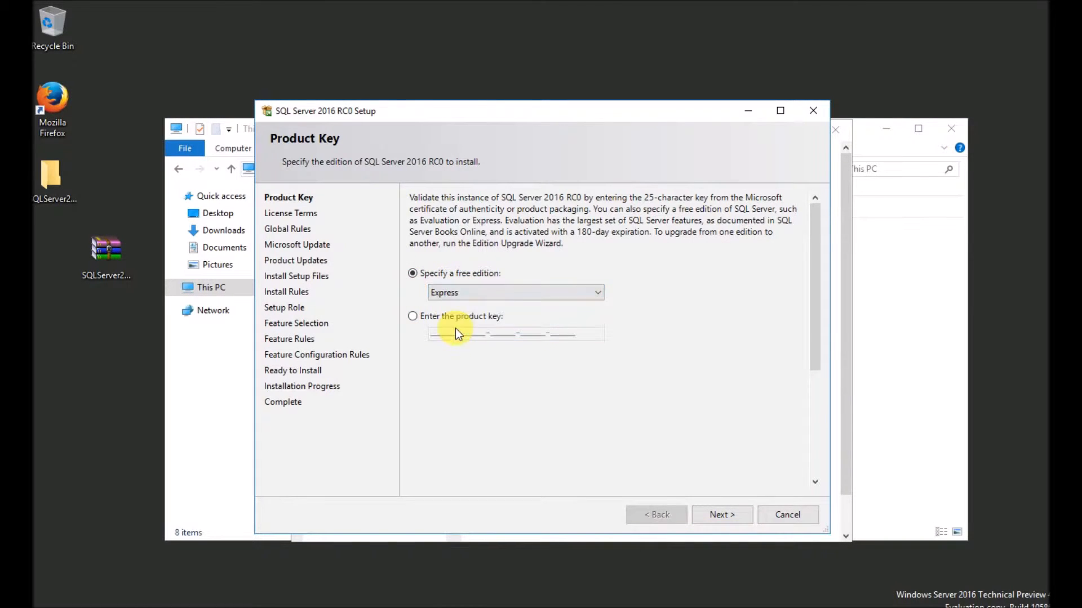
pyautogui.click(474, 293)
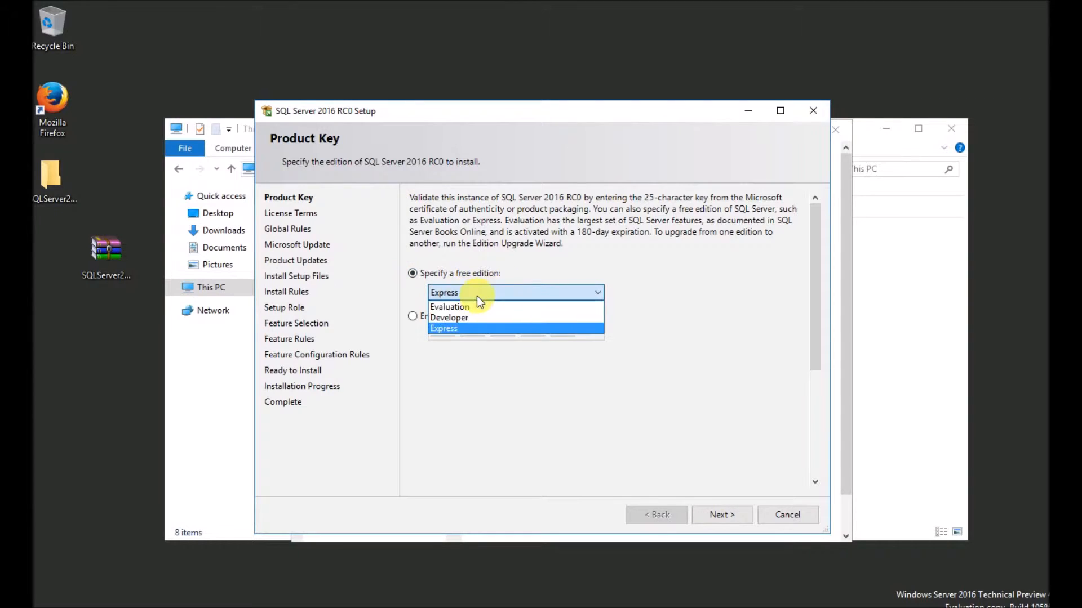
pyautogui.click(464, 308)
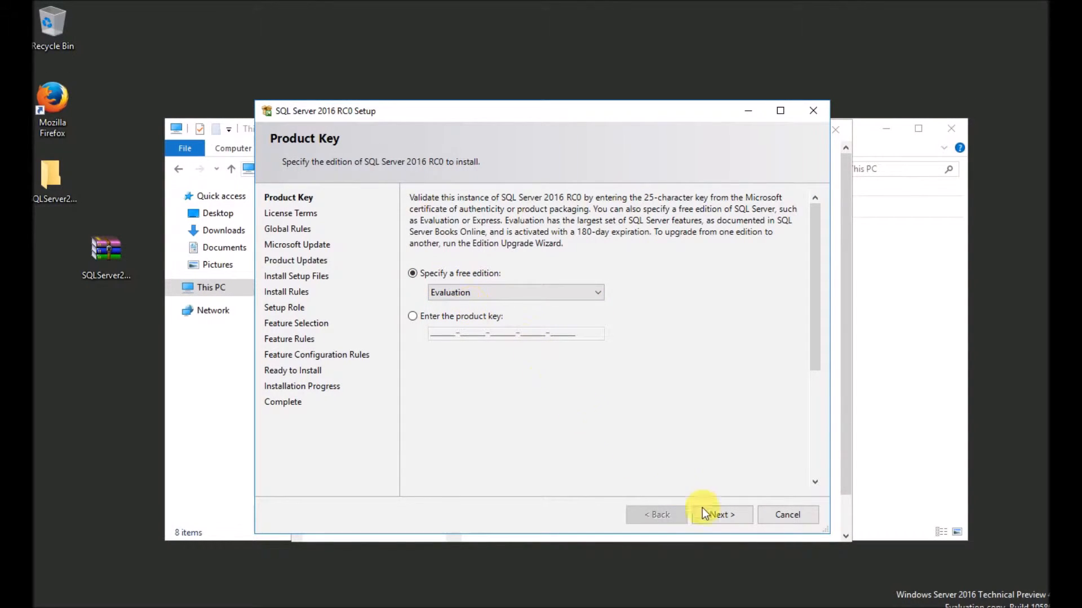
pyautogui.click(721, 512)
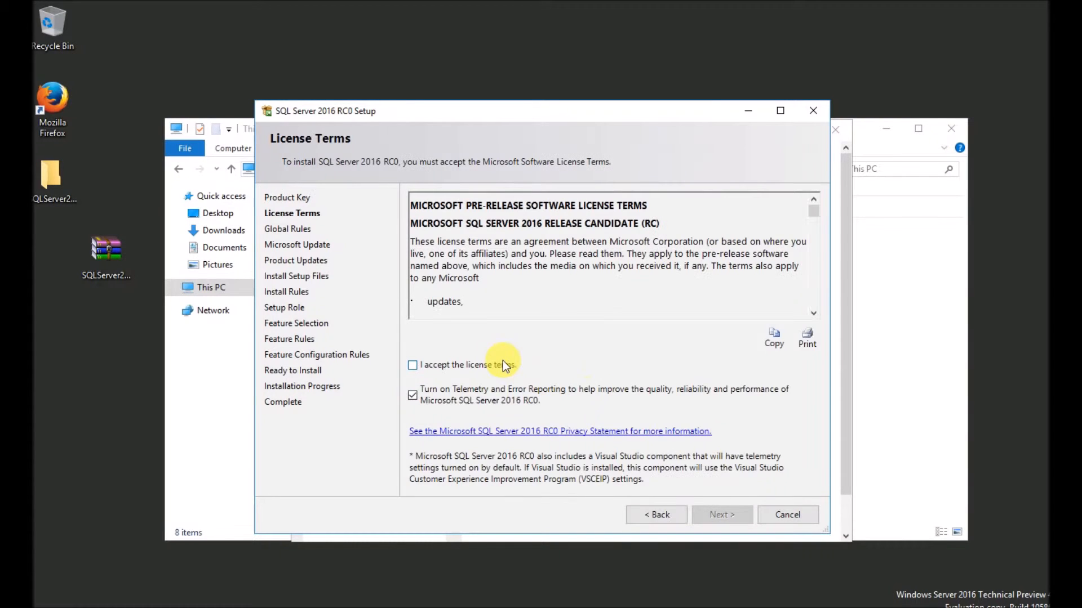
# Accept the license terms, turn off Telemetry and Error Reporting, and continue the setup
pyautogui.click(442, 391)
pyautogui.click(477, 369)
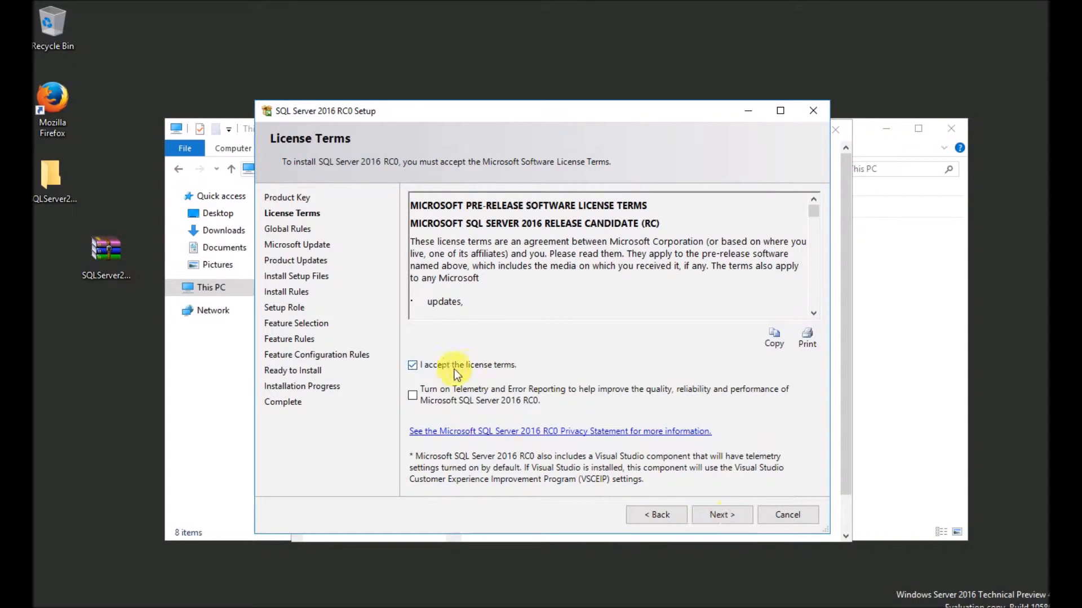
pyautogui.click(744, 522)
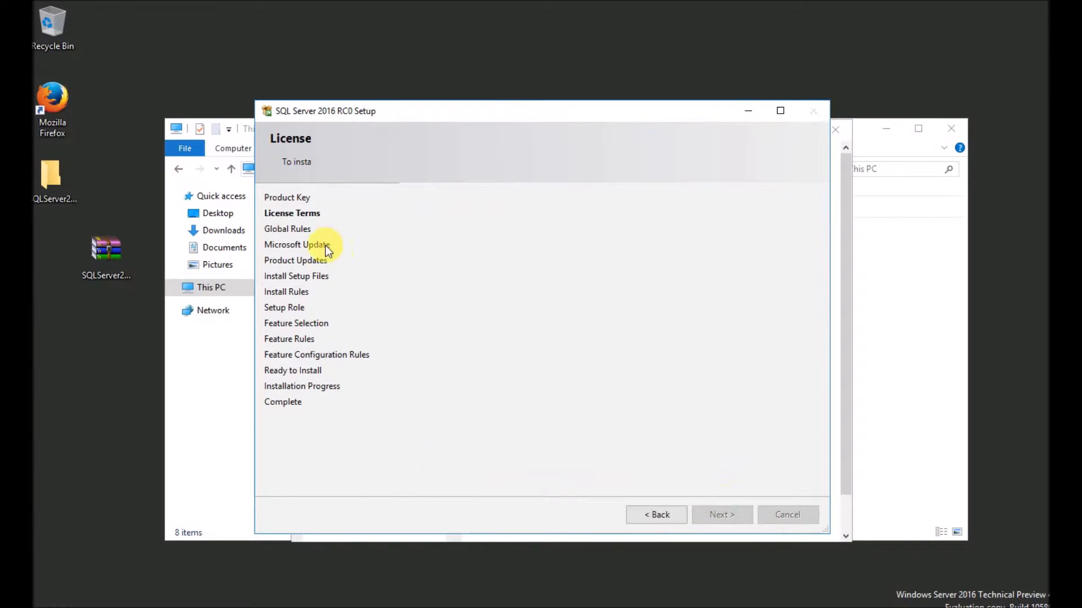
# Leave Microsoft Update checking disabled and continue past the install rules to the setup role choice
pyautogui.click(462, 249)
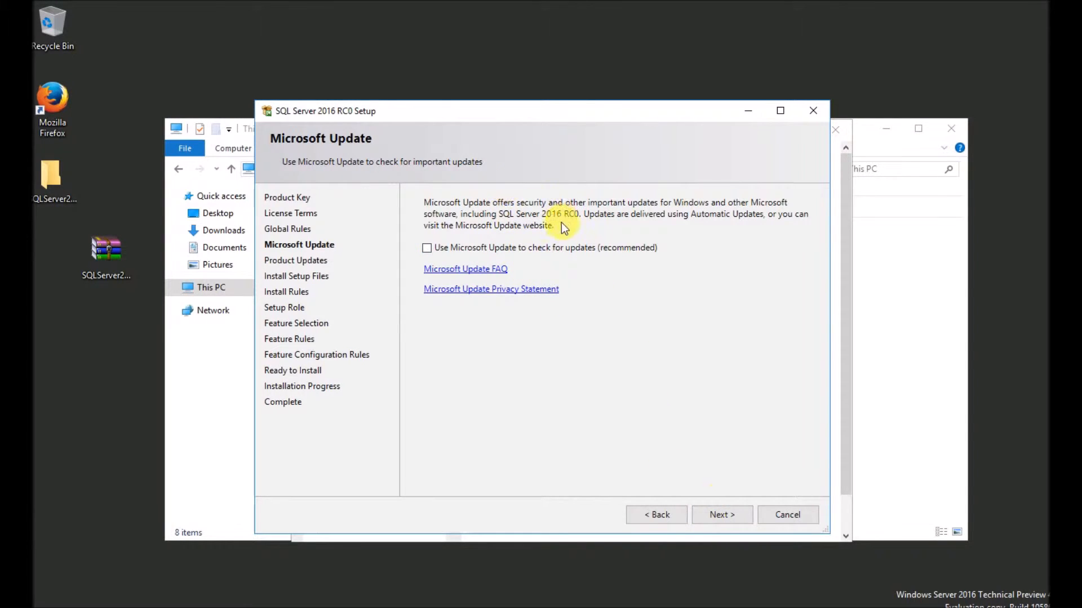
pyautogui.click(728, 515)
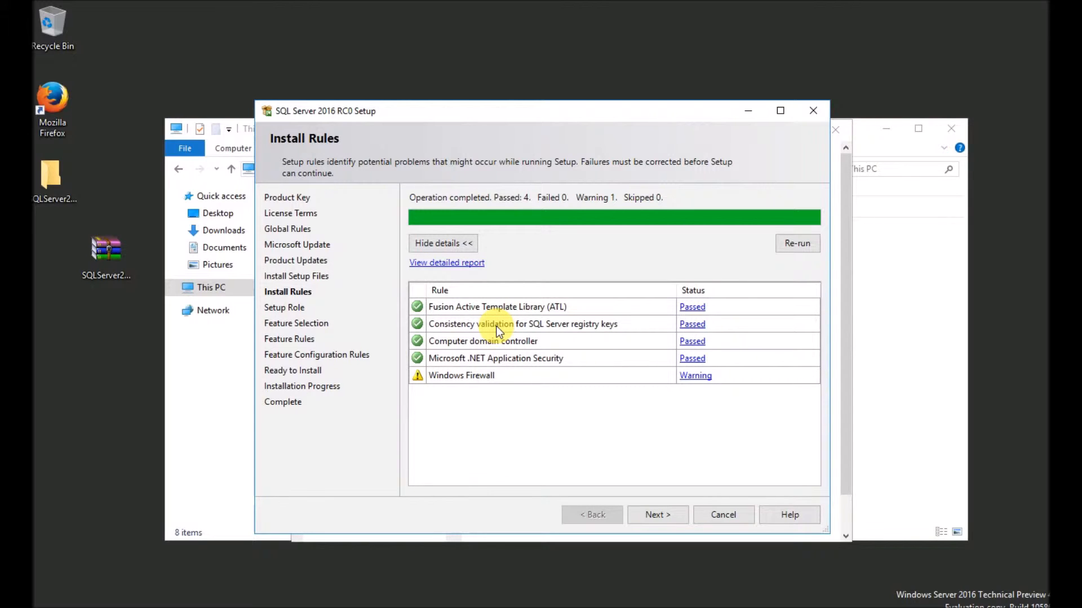
pyautogui.click(674, 517)
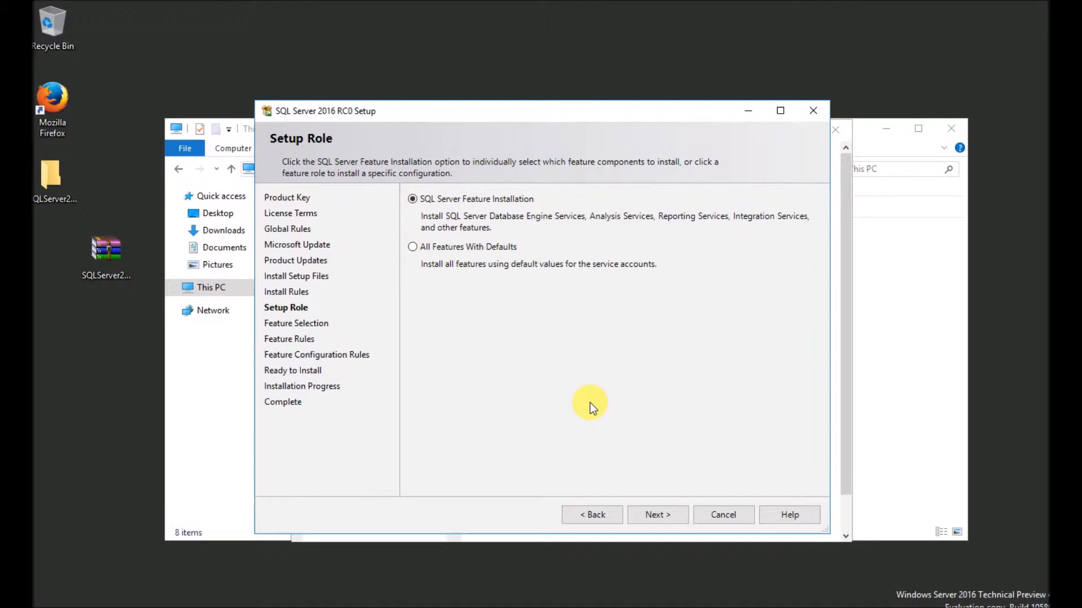
# Choose SQL Server Feature Installation as the setup role and continue to feature selection
pyautogui.click(427, 248)
pyautogui.click(469, 197)
pyautogui.click(662, 513)
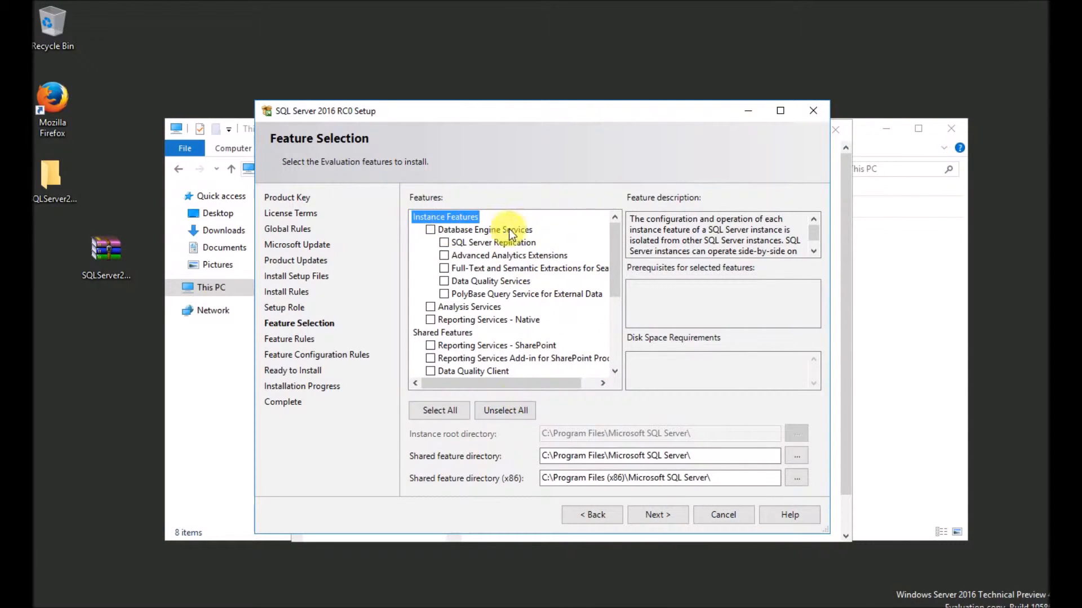
# Select all instance and shared features for installation and continue to the feature rules check
pyautogui.moveTo(613, 238); pyautogui.dragTo(611, 308)
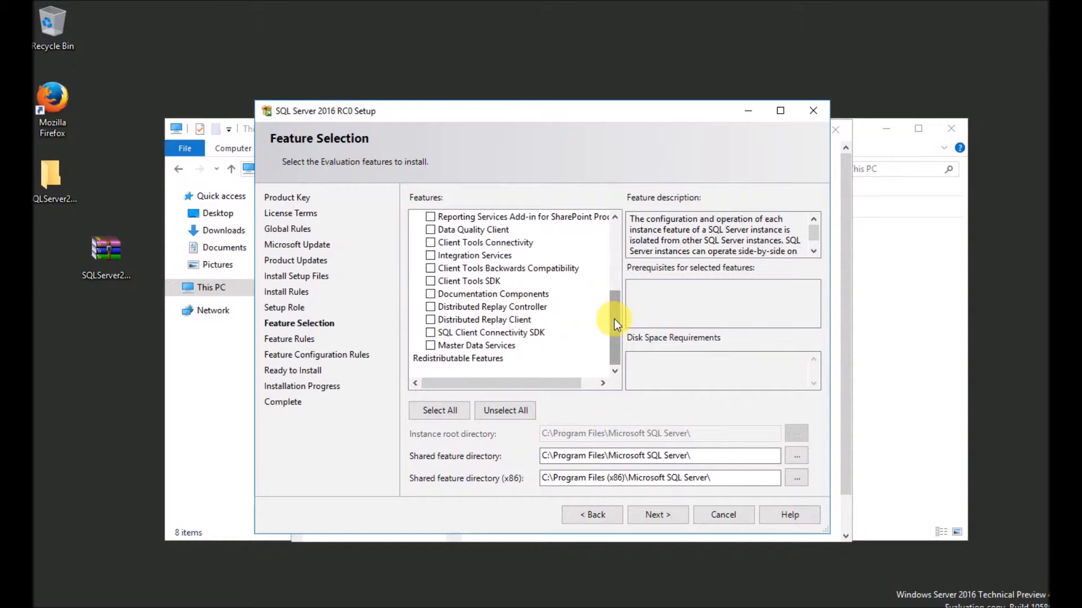
pyautogui.moveTo(615, 319); pyautogui.dragTo(621, 244)
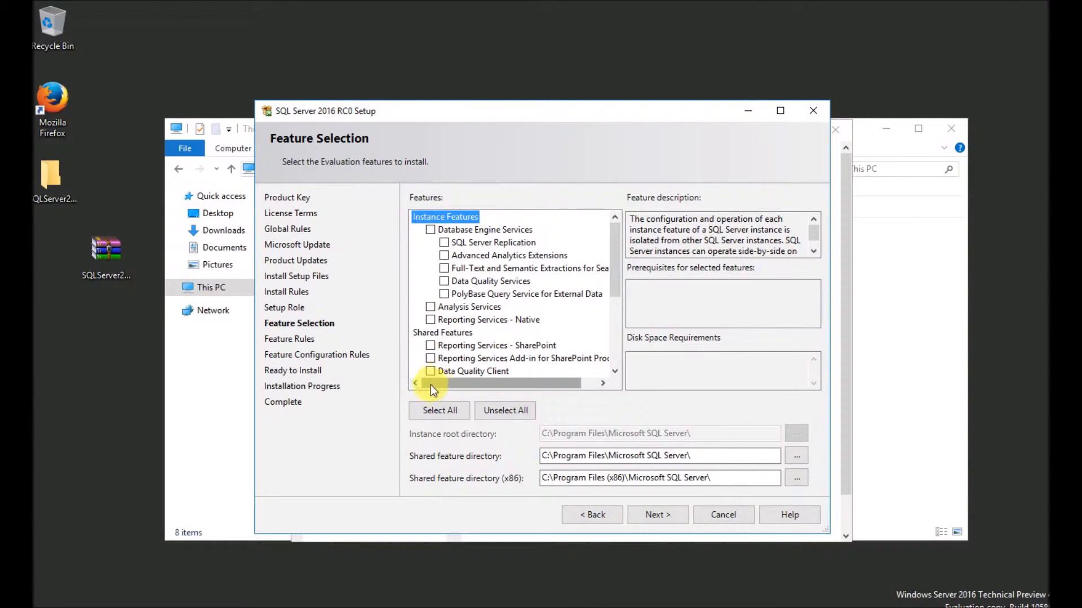
pyautogui.click(440, 411)
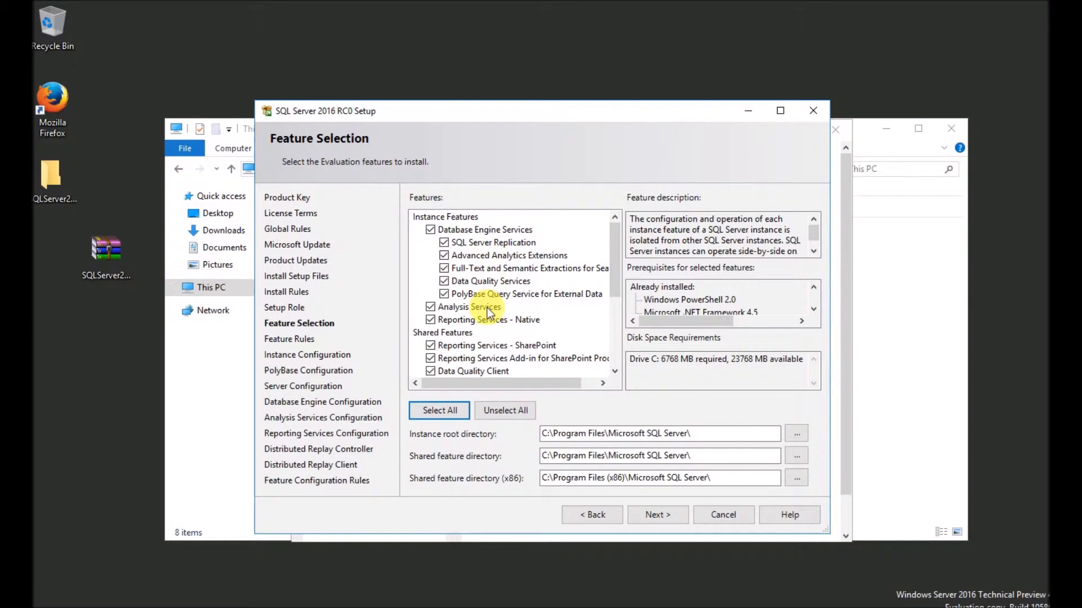
pyautogui.moveTo(617, 266); pyautogui.dragTo(617, 342)
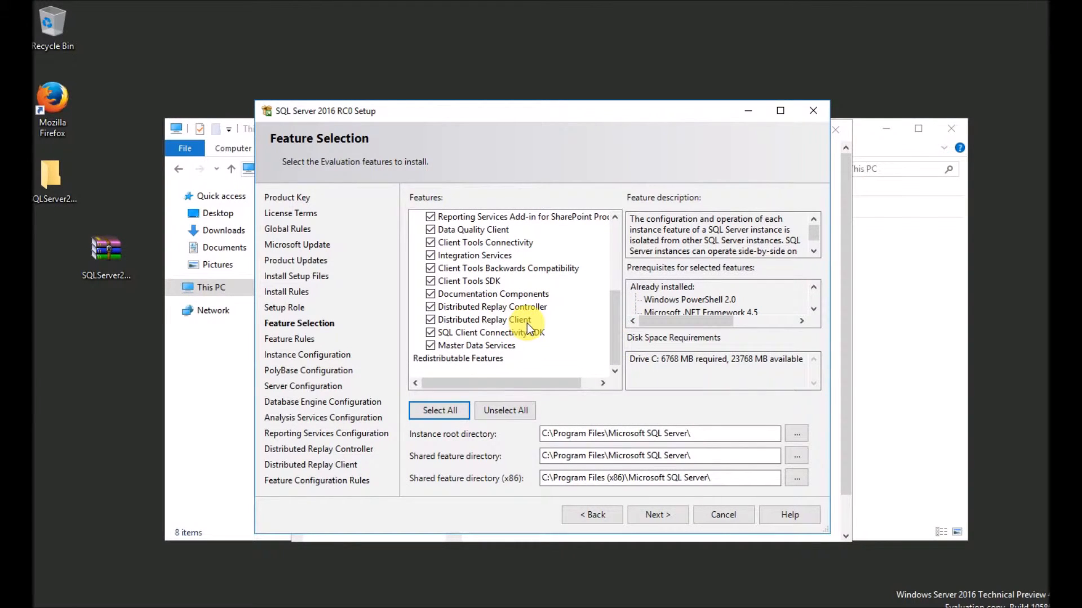
pyautogui.moveTo(616, 355)
pyautogui.mouseDown()
pyautogui.moveTo(617, 245)
pyautogui.moveTo(618, 343)
pyautogui.mouseUp()
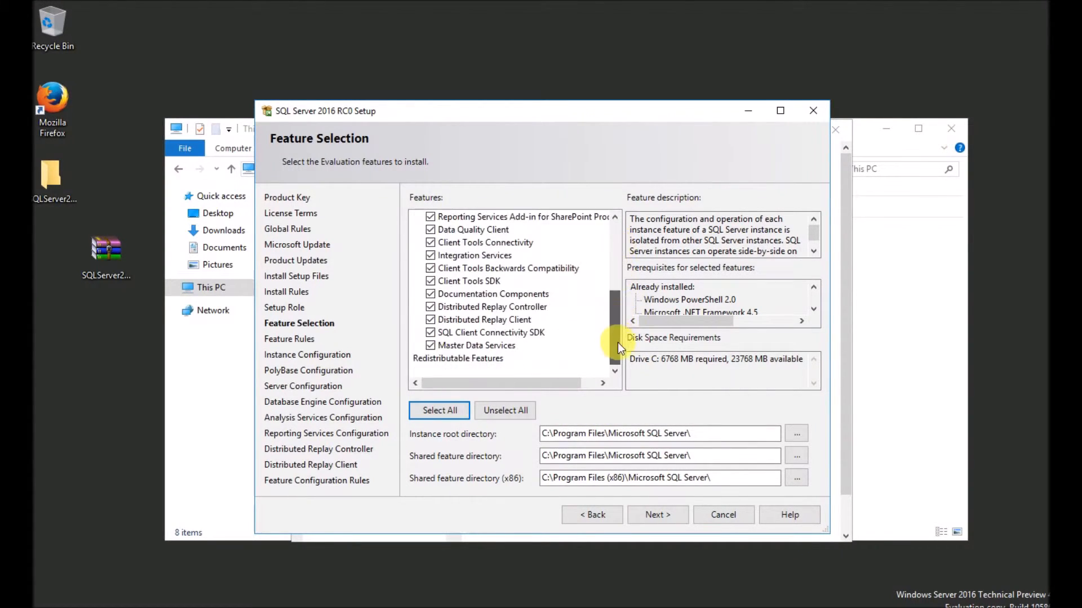
pyautogui.click(655, 516)
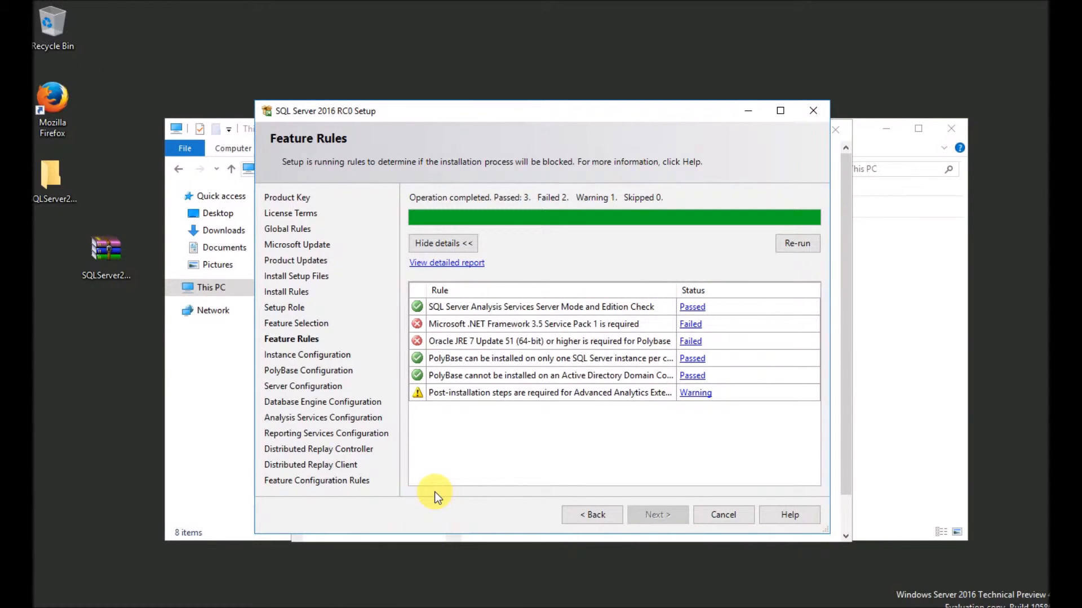
# Examine the details of the Microsoft .NET Framework 3.5 Service Pack 1 and Oracle JRE 7 Update 51 rule checks
pyautogui.click(513, 565)
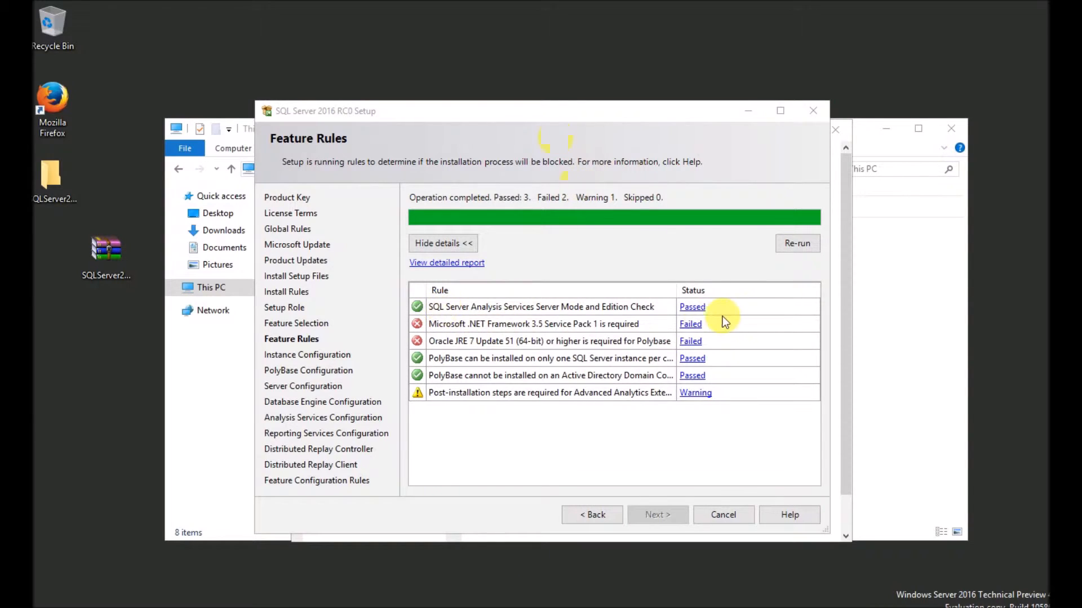
pyautogui.click(691, 325)
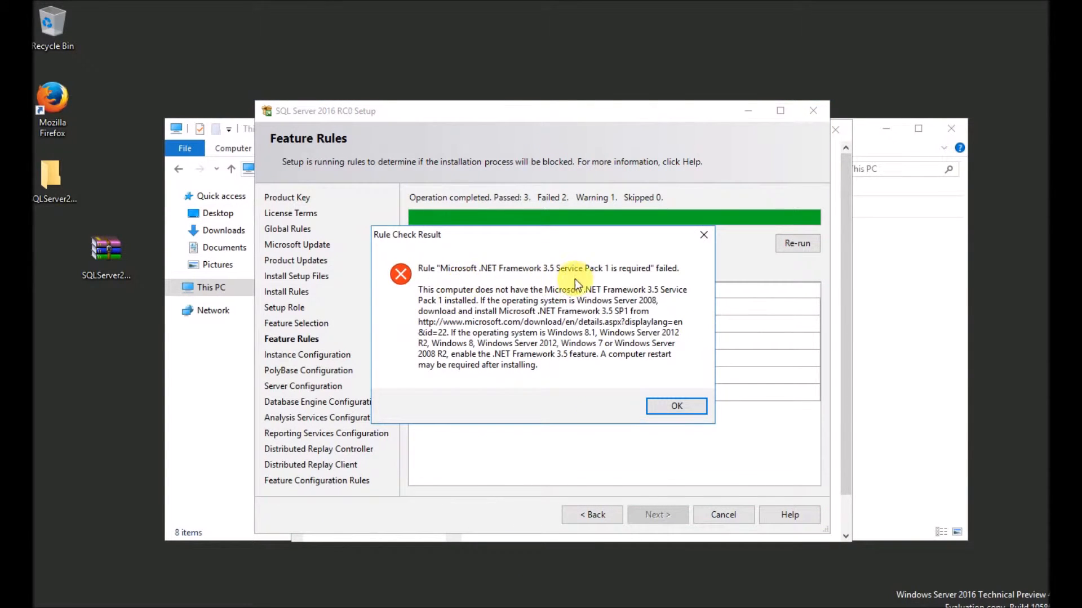
pyautogui.click(713, 236)
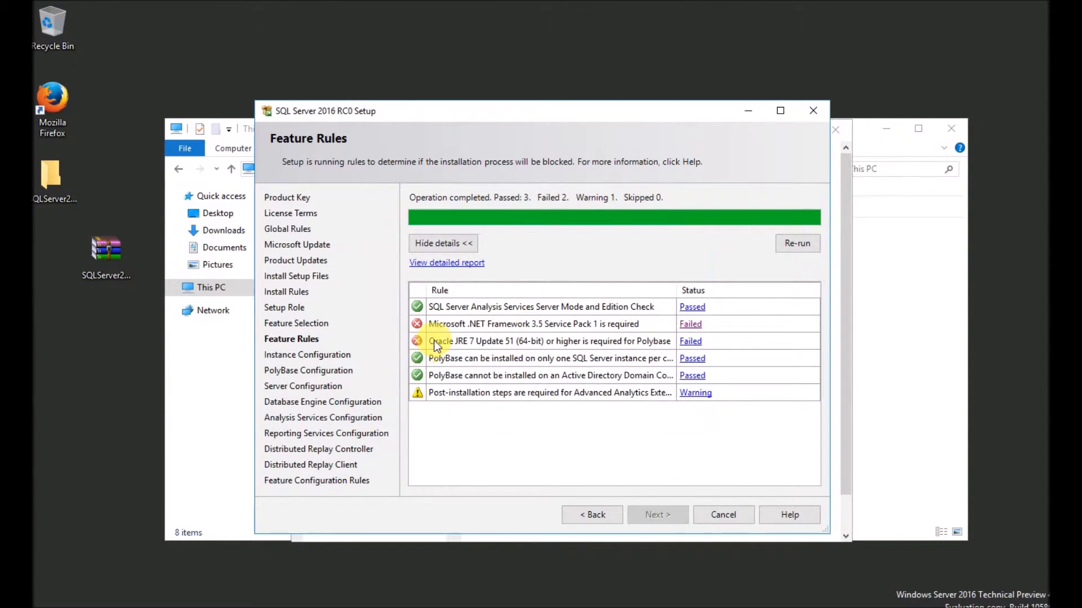
pyautogui.click(691, 342)
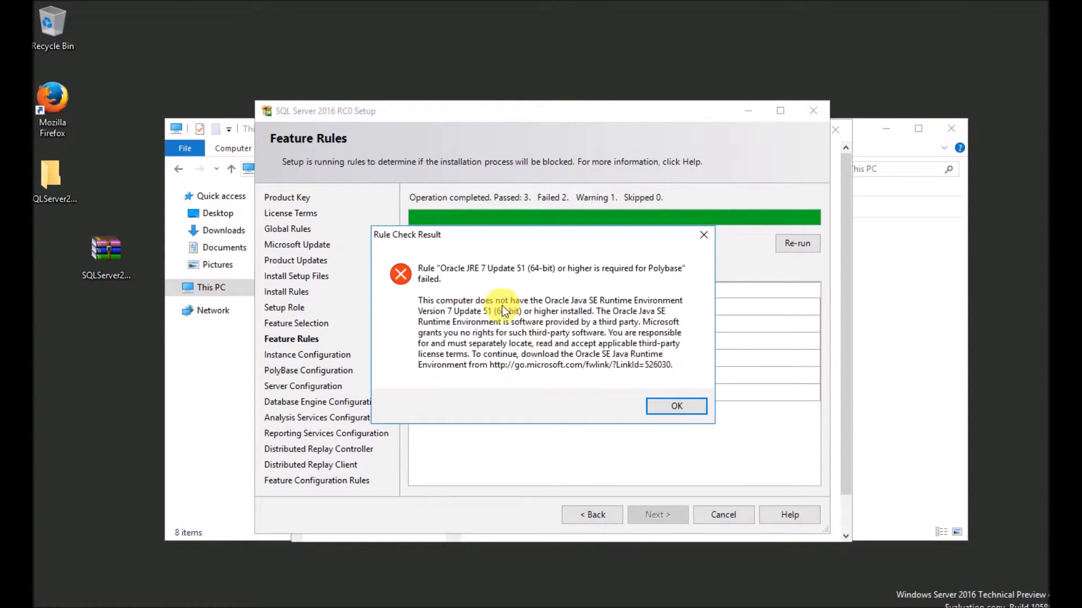
pyautogui.click(704, 234)
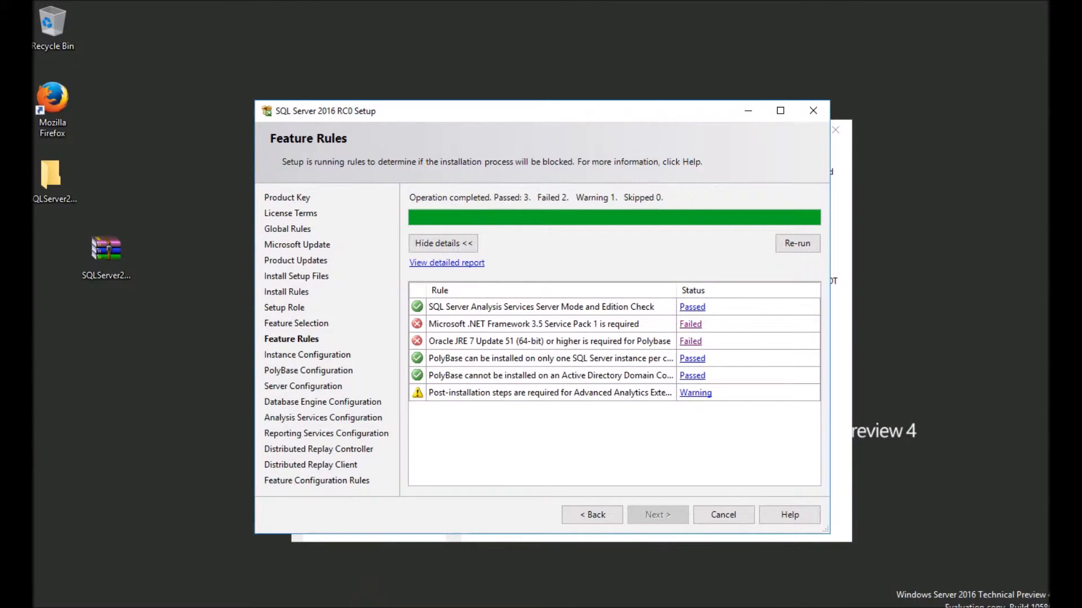
# Switch to Server Manager and start the Add Roles and Features wizard
pyautogui.click(49, 607)
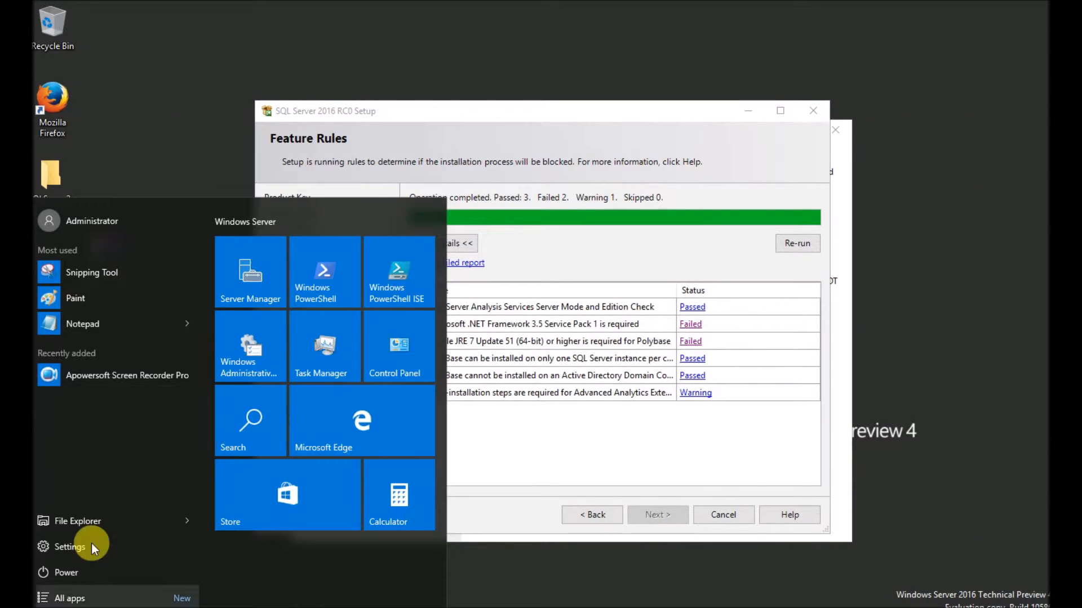
pyautogui.click(248, 284)
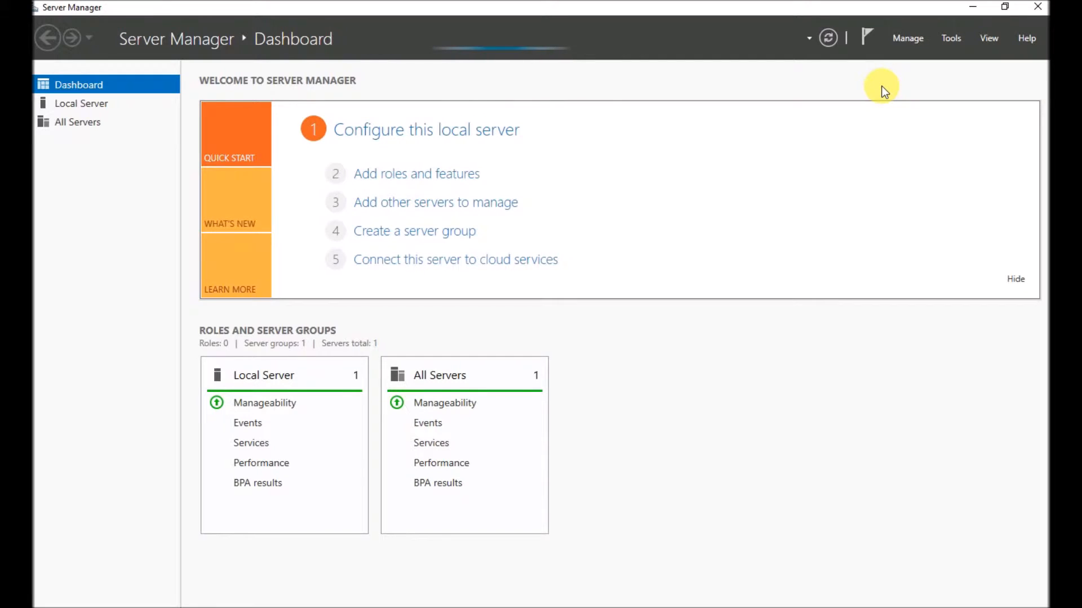
pyautogui.click(955, 36)
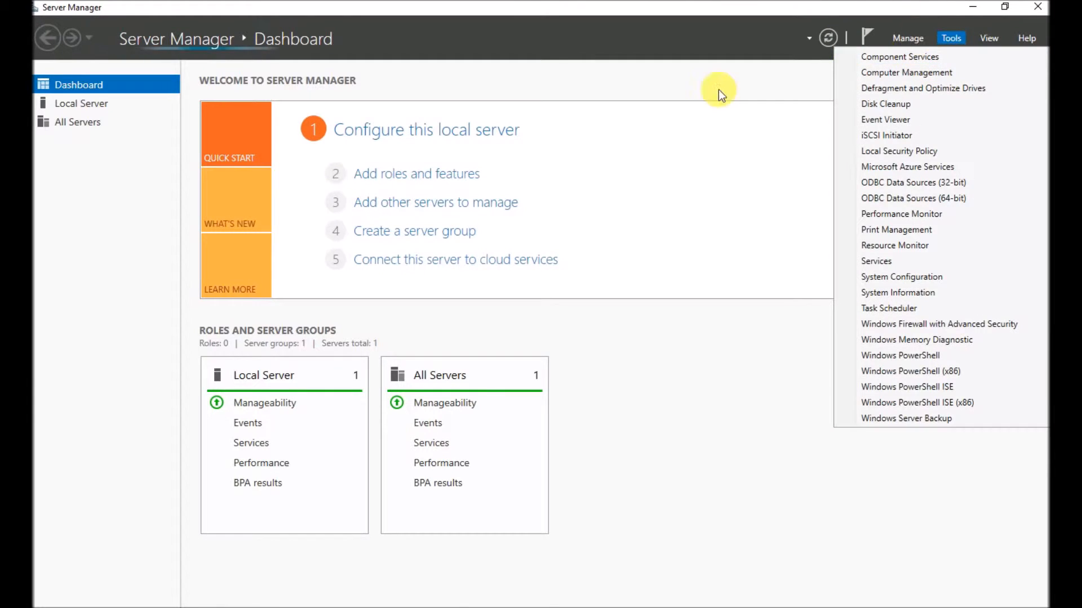
pyautogui.click(719, 89)
pyautogui.click(914, 36)
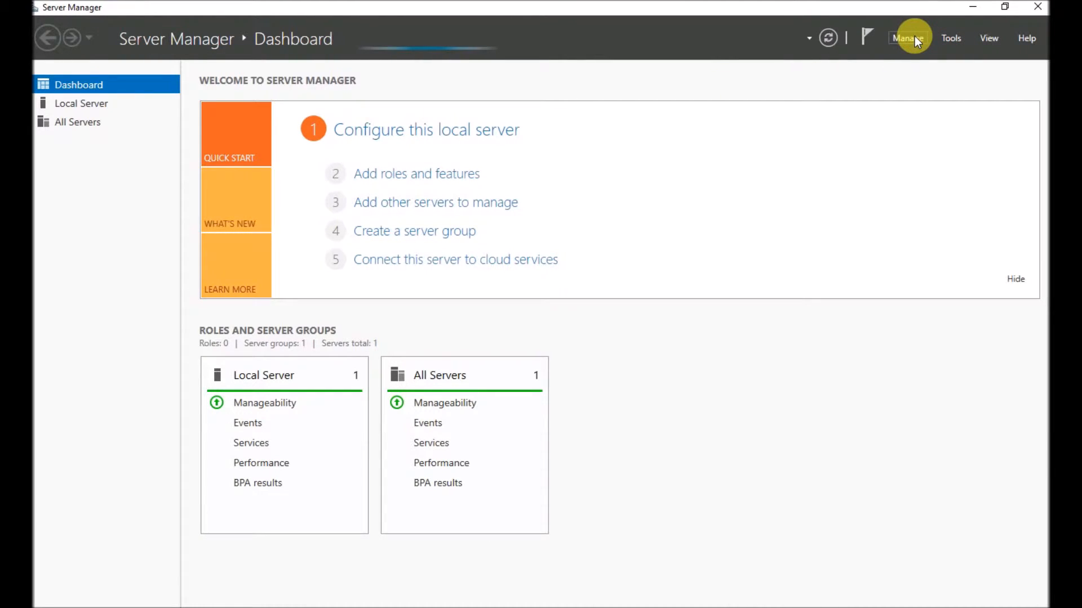
pyautogui.click(920, 60)
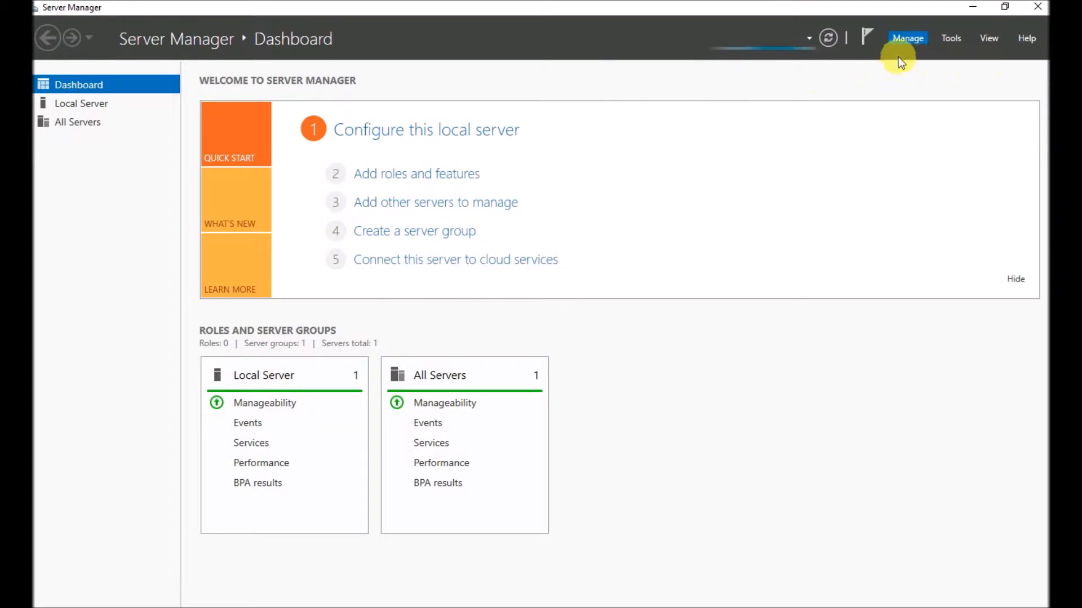
pyautogui.click(683, 358)
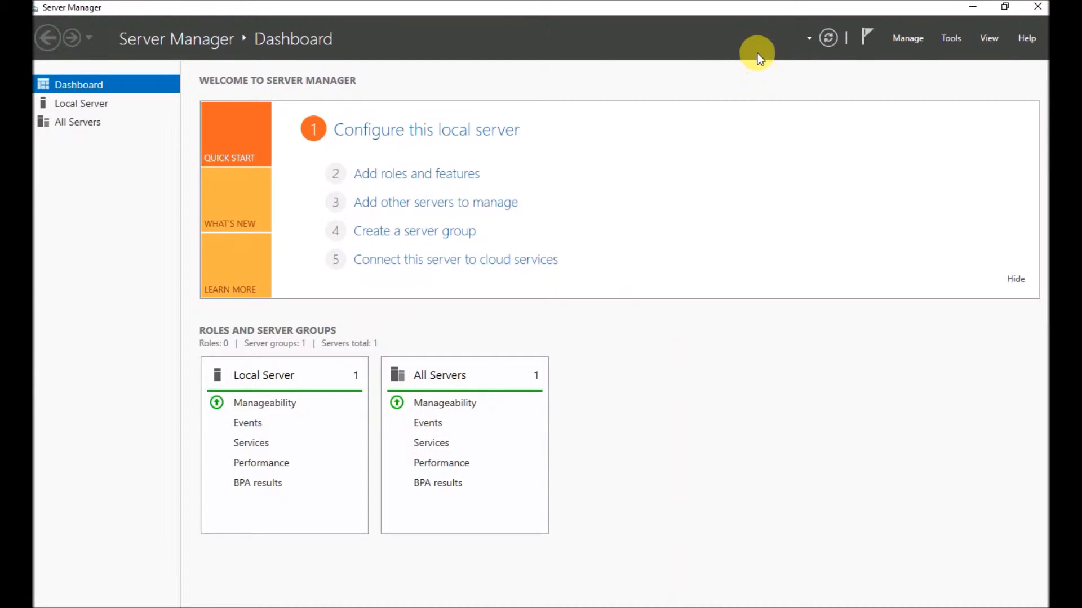
pyautogui.click(917, 40)
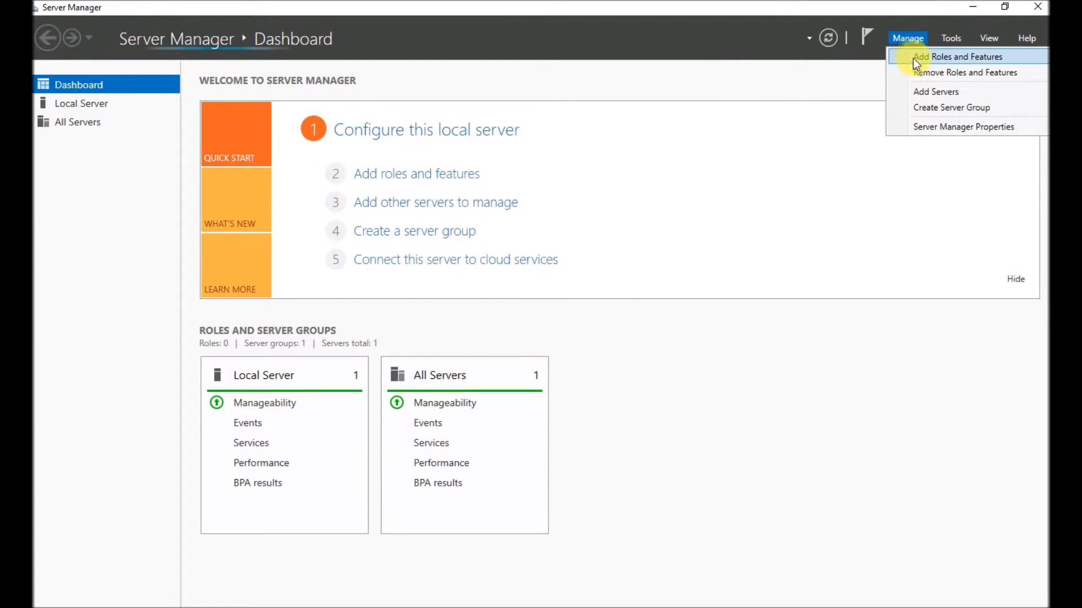
pyautogui.click(964, 58)
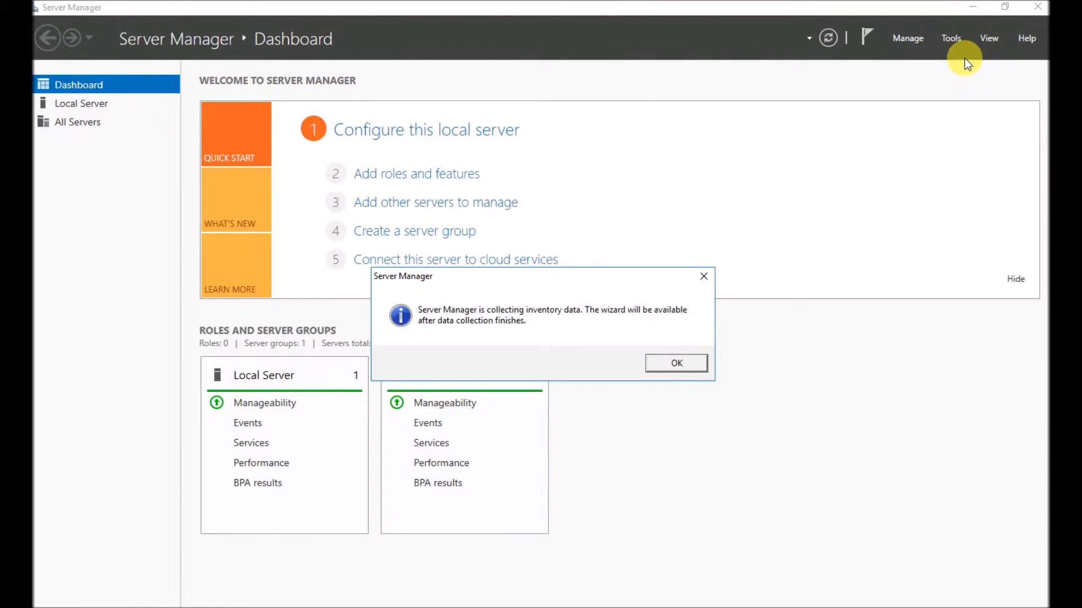
pyautogui.click(691, 368)
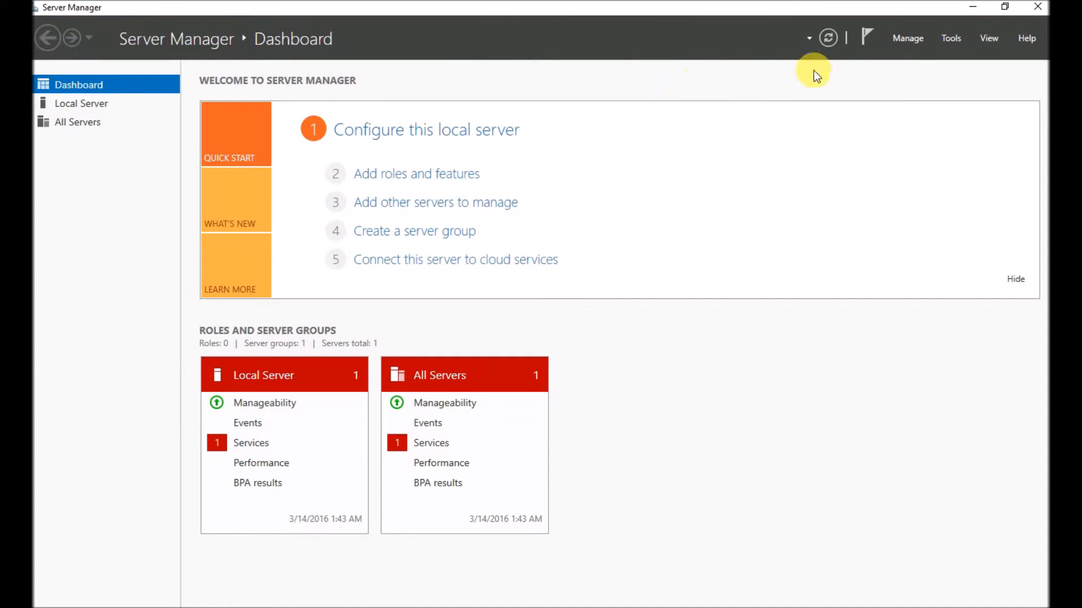
# Start the Add Roles and Features wizard for a role-based installation on the local server, adding no roles, and continue to feature selection
pyautogui.click(903, 41)
pyautogui.click(904, 52)
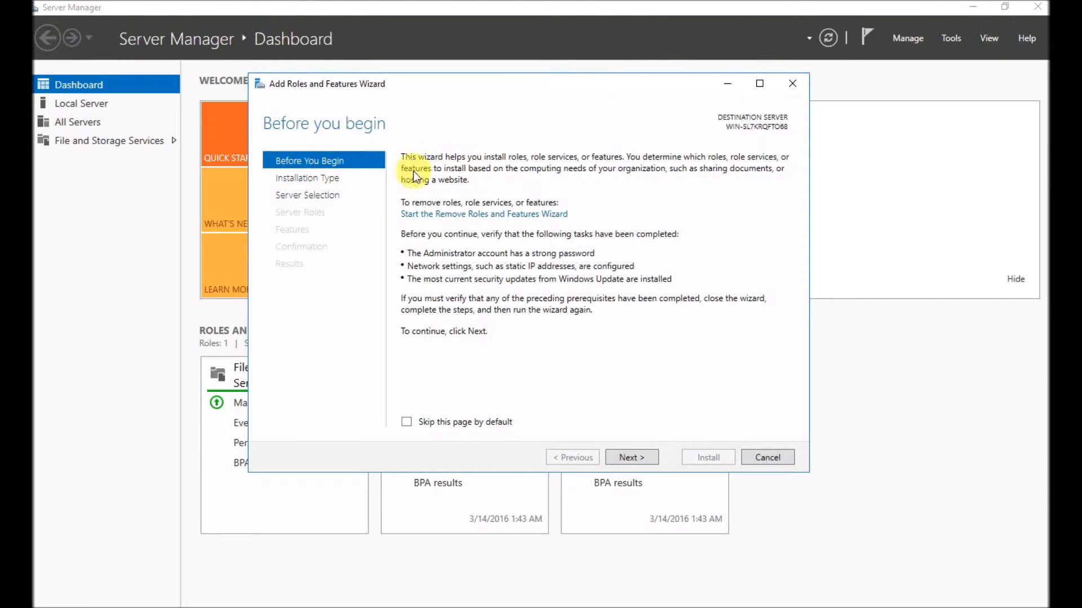
pyautogui.click(645, 458)
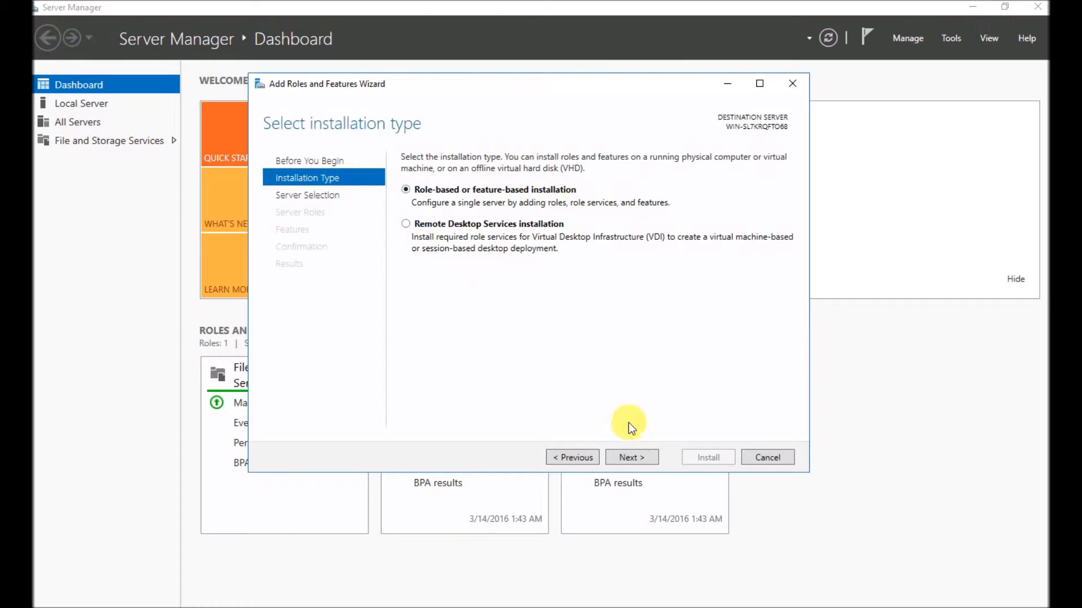
pyautogui.click(634, 451)
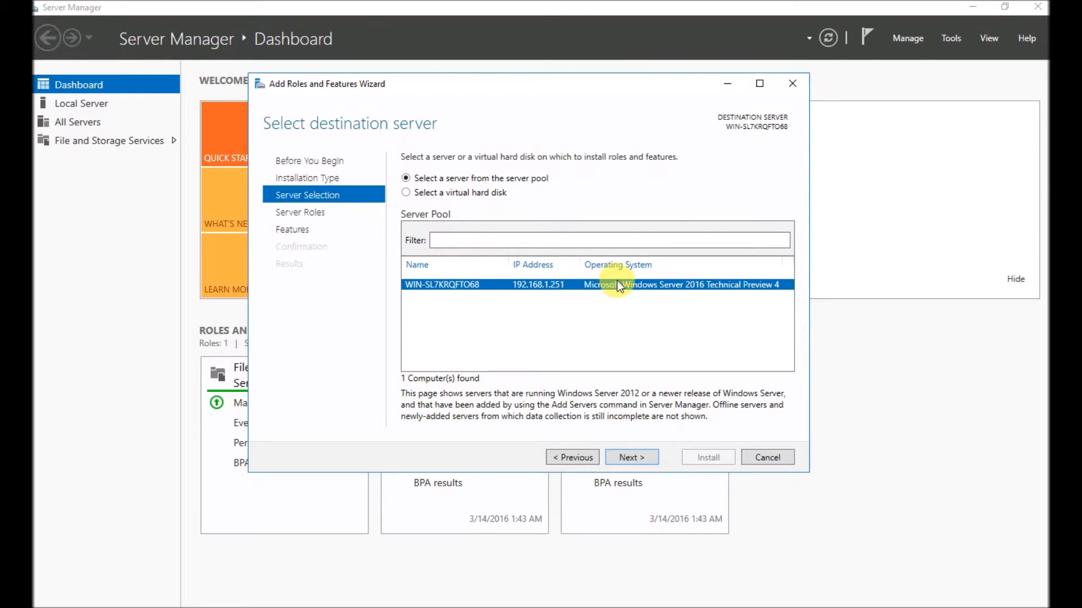
pyautogui.click(644, 458)
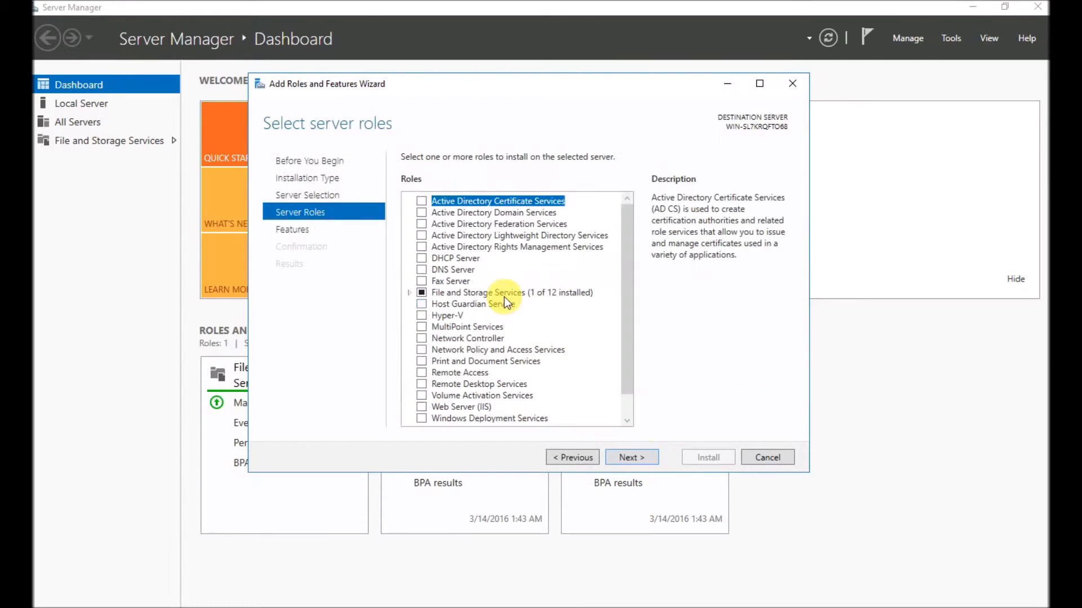
pyautogui.moveTo(628, 331); pyautogui.dragTo(629, 352)
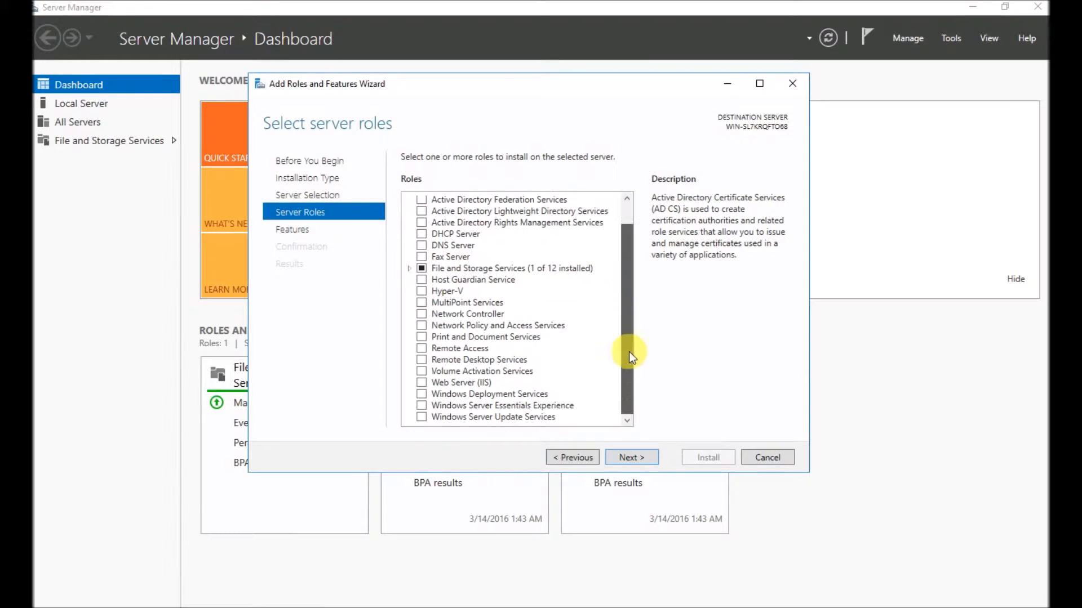
pyautogui.click(630, 455)
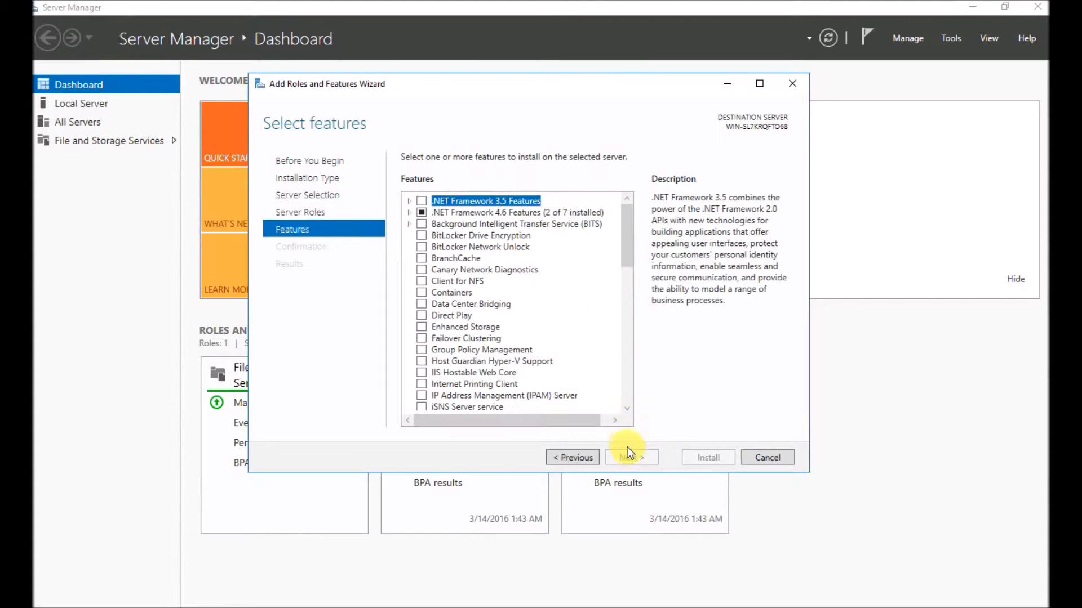
# Select .NET Framework 3.5 (includes .NET 2.0 and 3.0) and start its installation
pyautogui.click(410, 202)
pyautogui.click(424, 198)
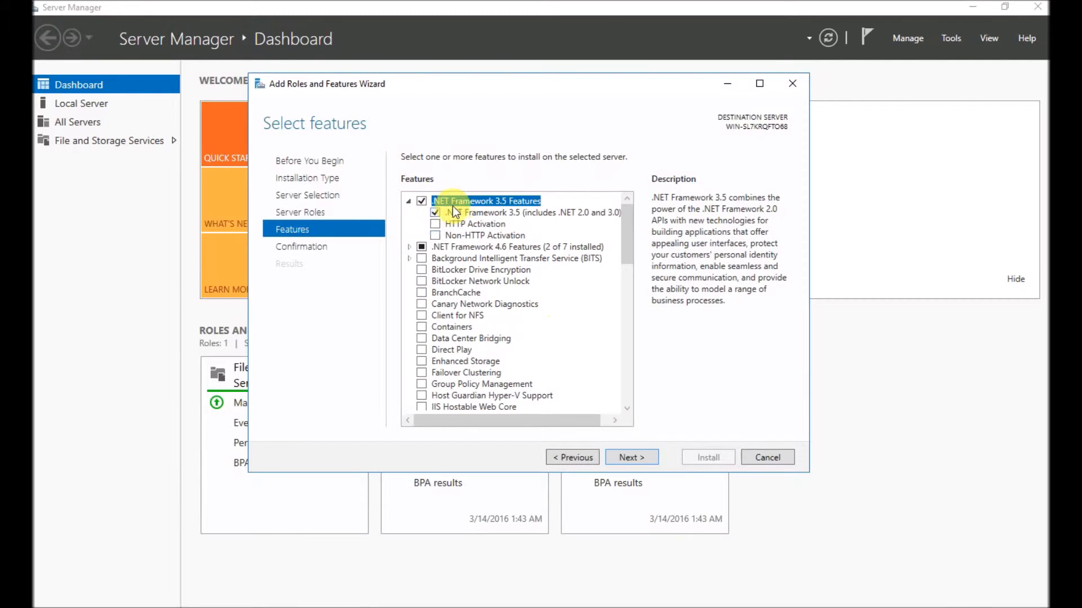
pyautogui.click(630, 458)
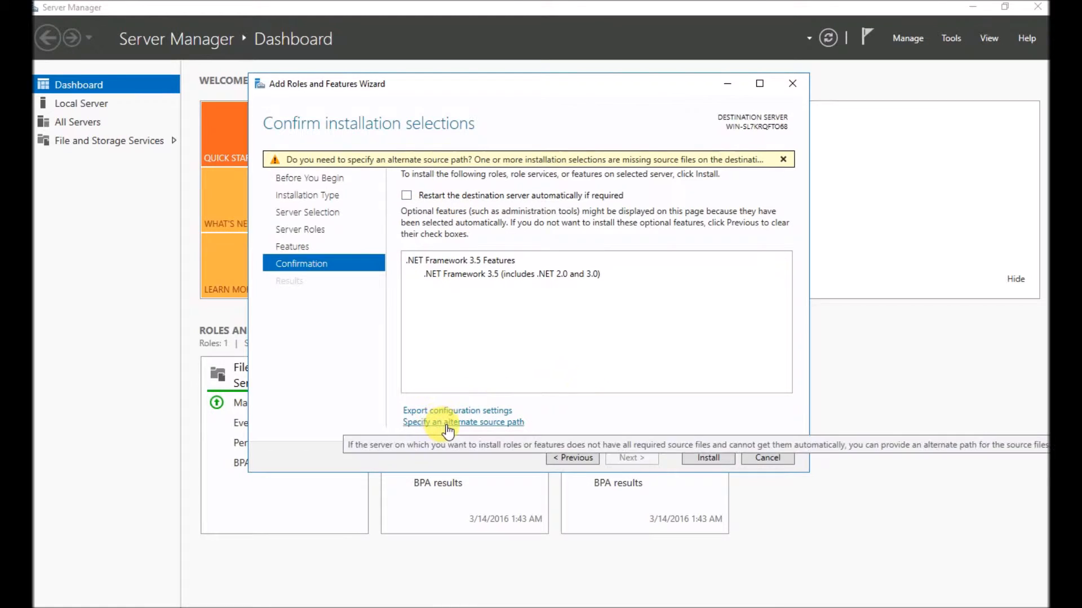
pyautogui.click(698, 461)
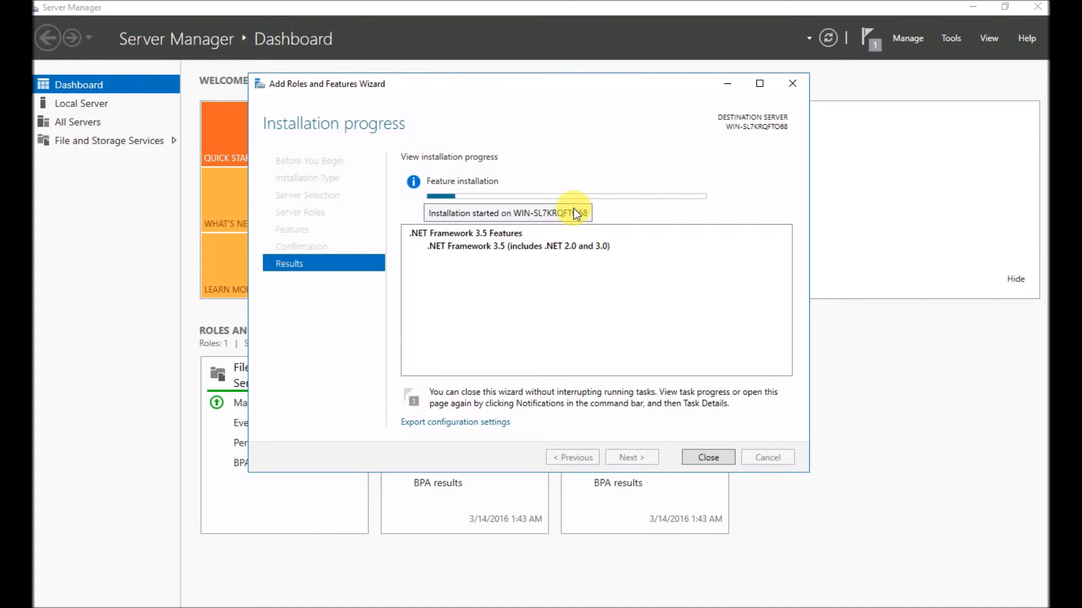
# Launch Firefox while the feature installation runs
pyautogui.press('super+r')
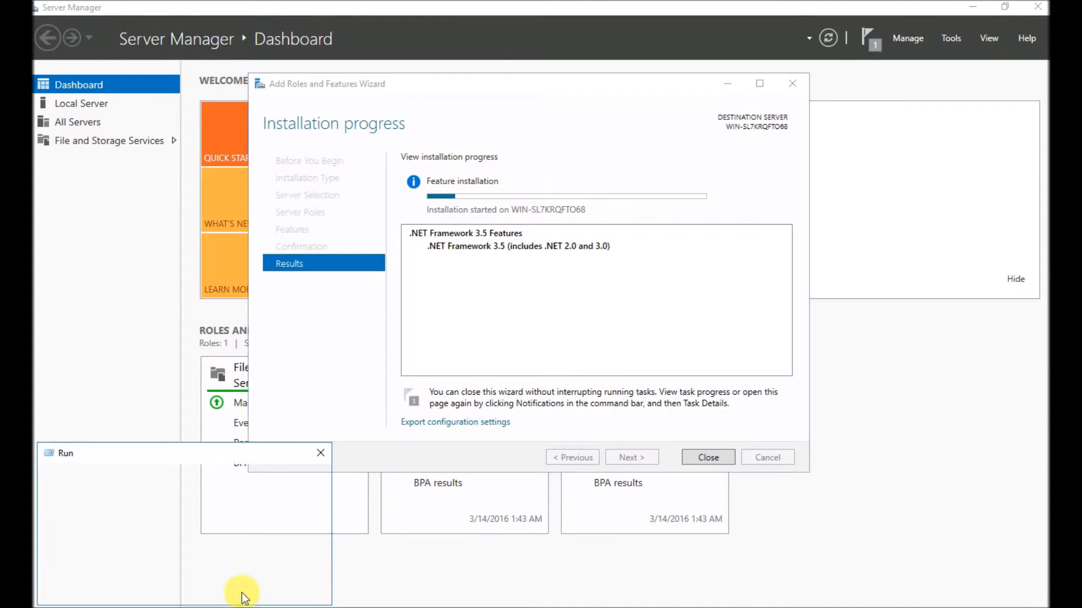
pyautogui.write('firefox')
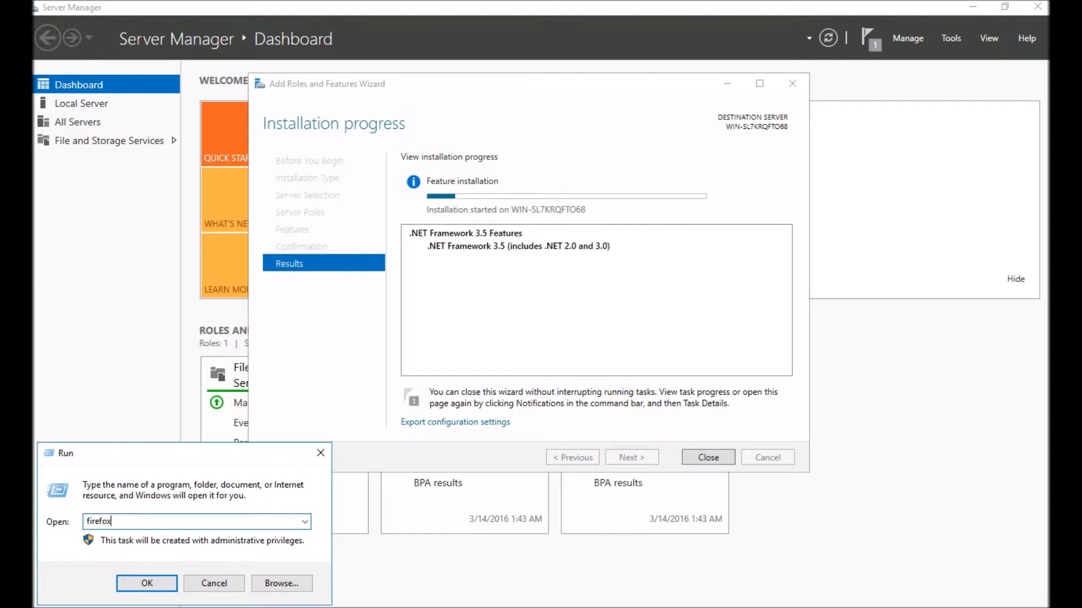
pyautogui.press('Return')
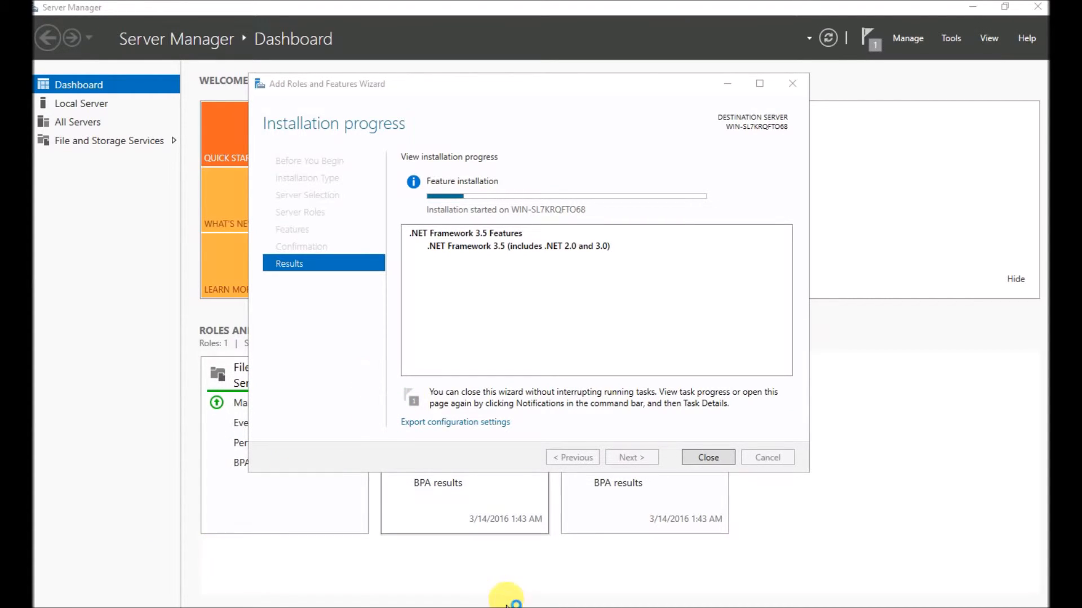
# Check the Oracle JRE requirement in the SQL Server setup rules and the .NET Framework 3.5 installation progress
pyautogui.click(372, 607)
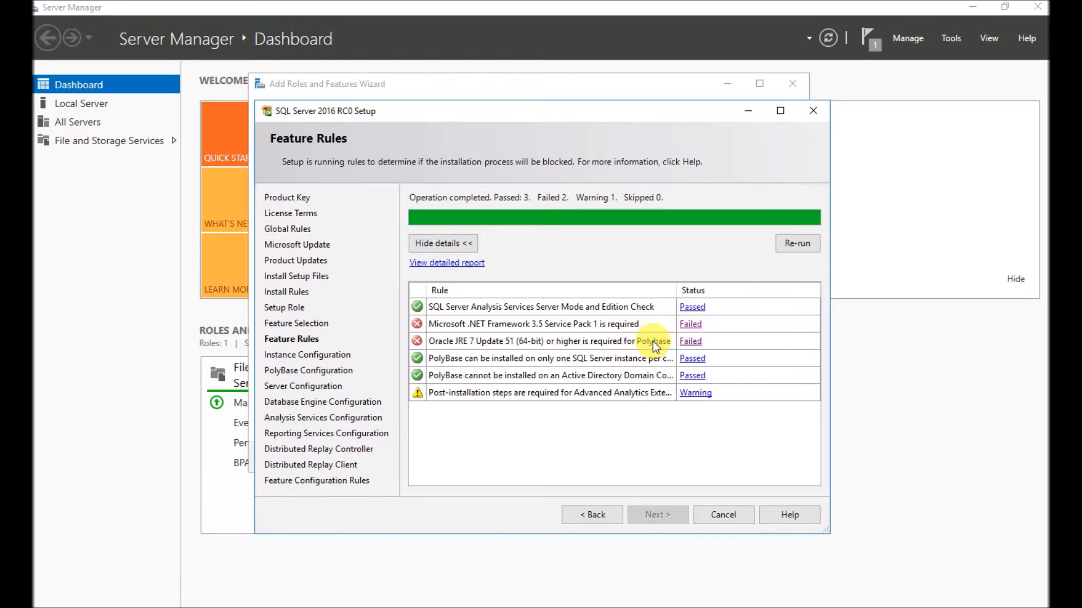
pyautogui.click(393, 607)
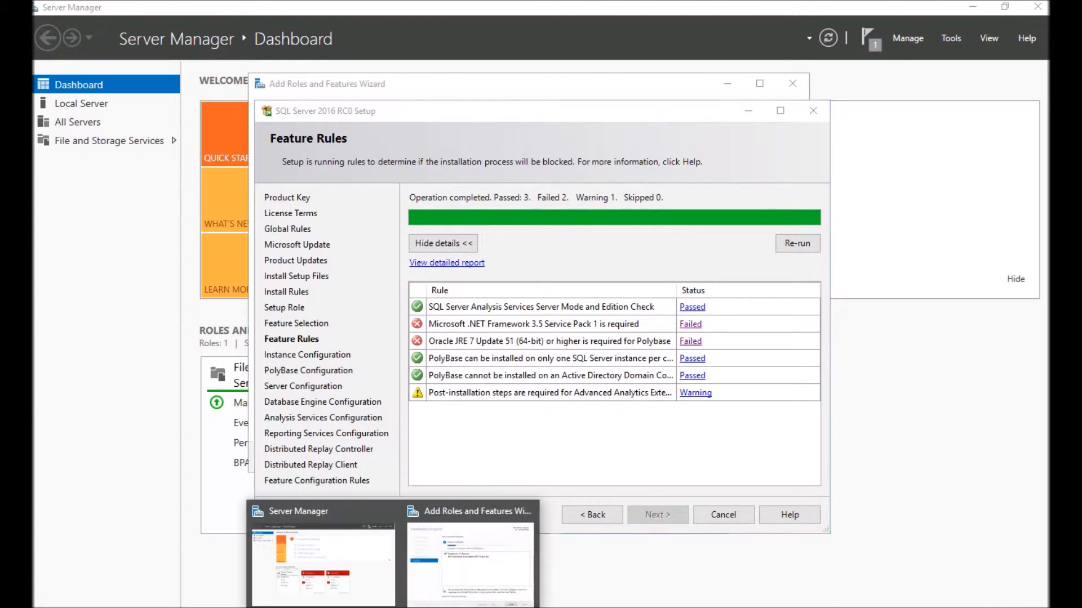
pyautogui.click(462, 564)
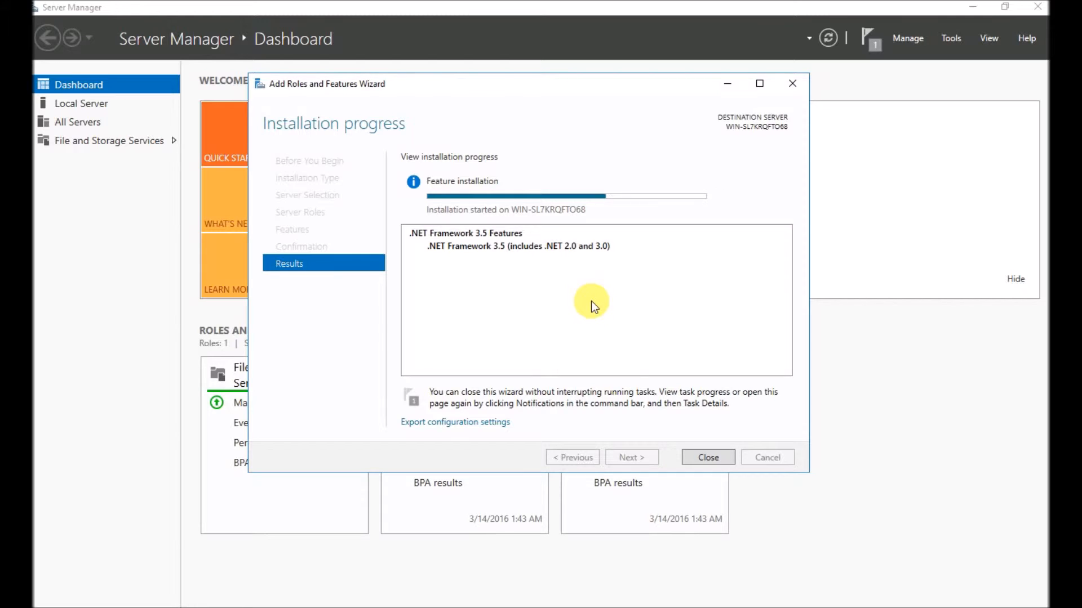
# Switch to Firefox and search the web for "java"
pyautogui.click(448, 597)
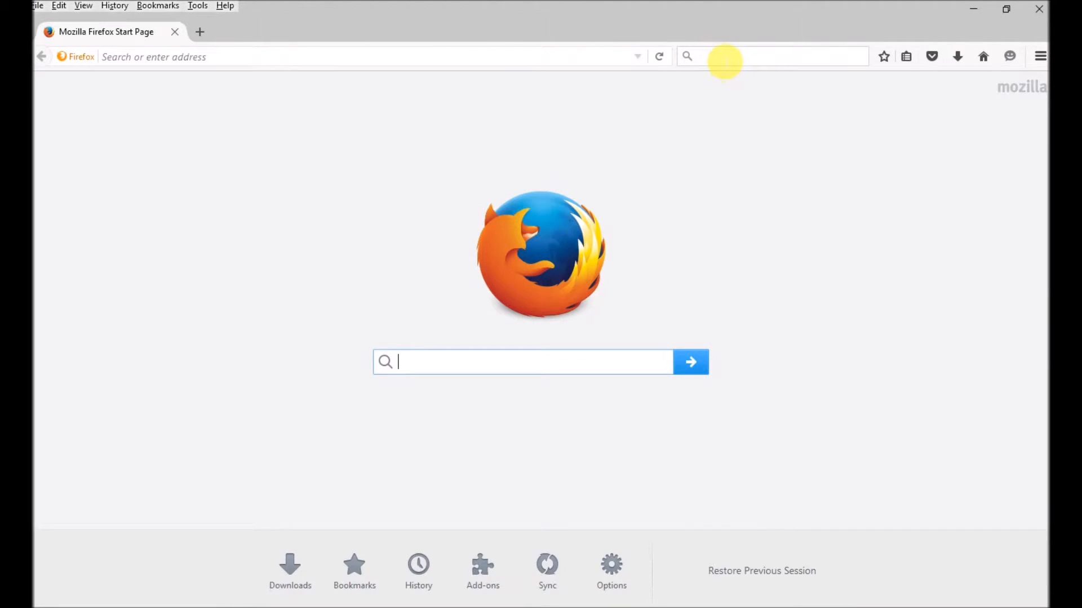
pyautogui.click(721, 57)
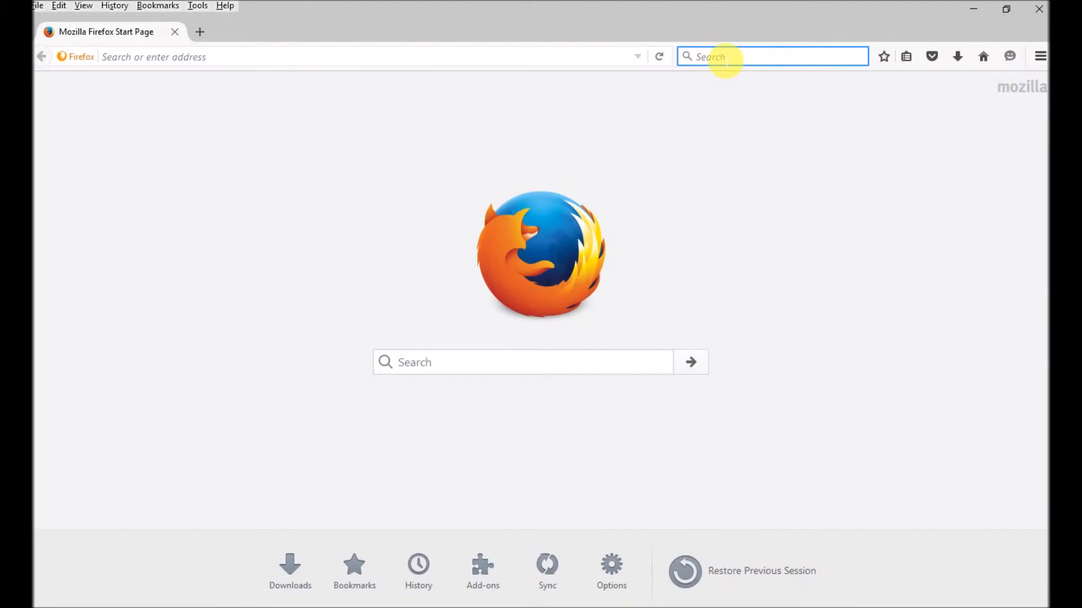
pyautogui.write('java')
pyautogui.press('Return')
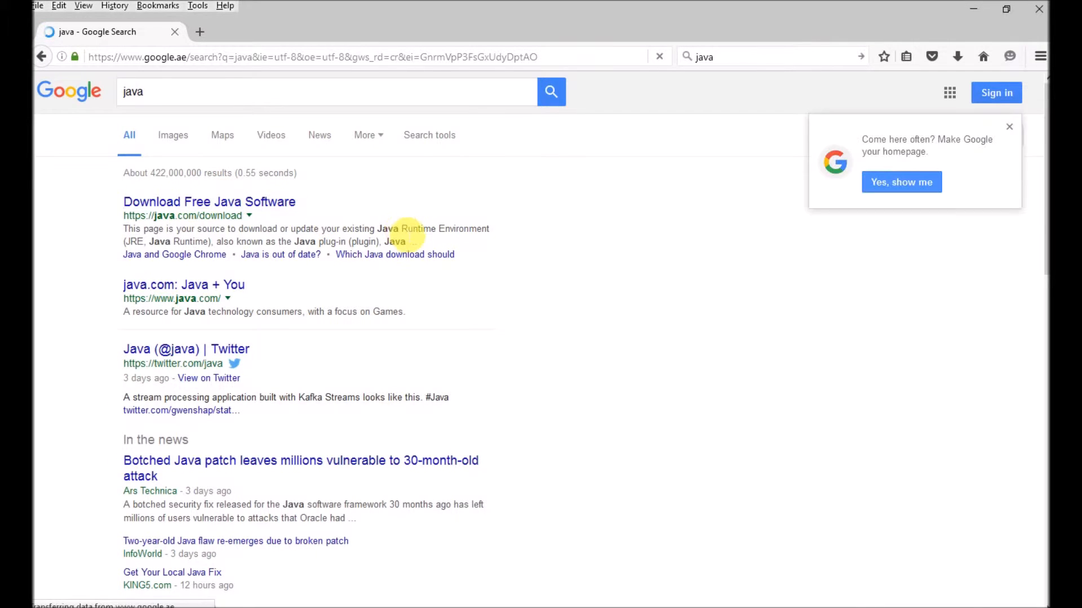
# Open the page of all Java downloads on java.com and save the Windows Offline (64-bit) installer
pyautogui.click(149, 195)
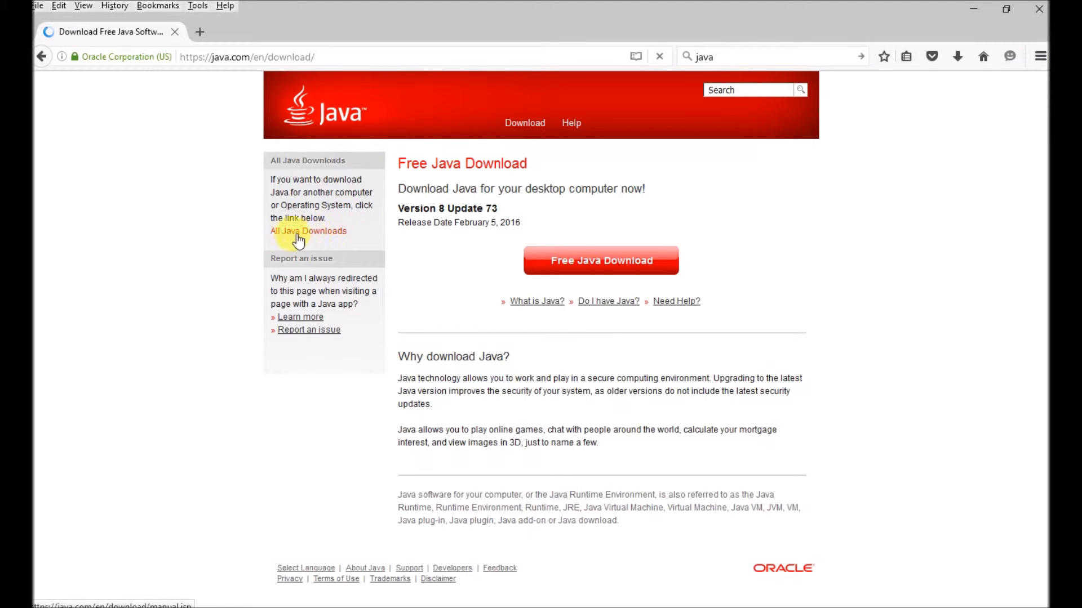
pyautogui.click(333, 232)
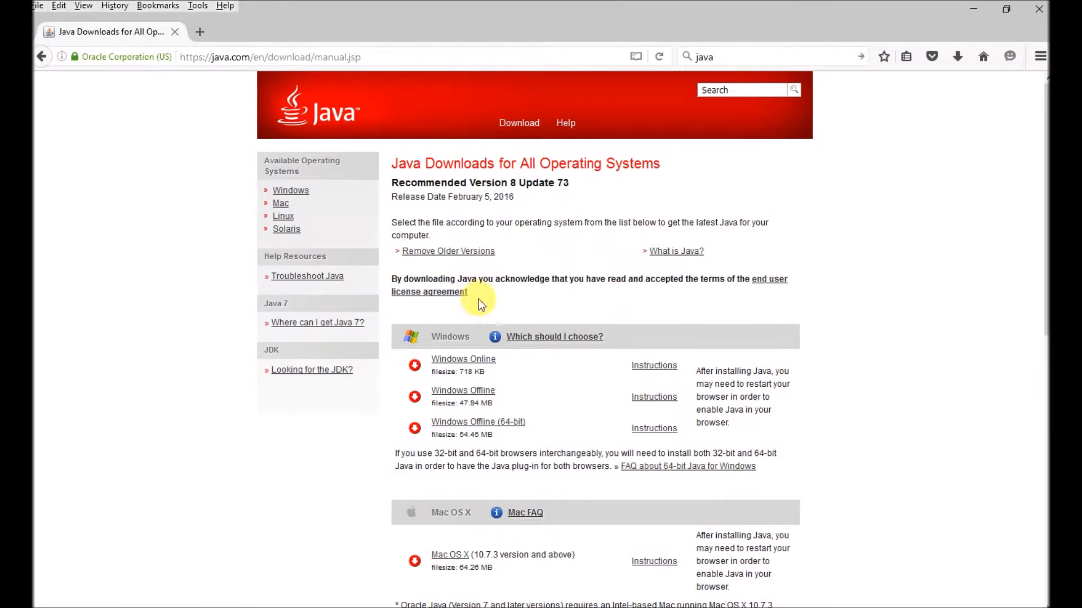
pyautogui.click(494, 427)
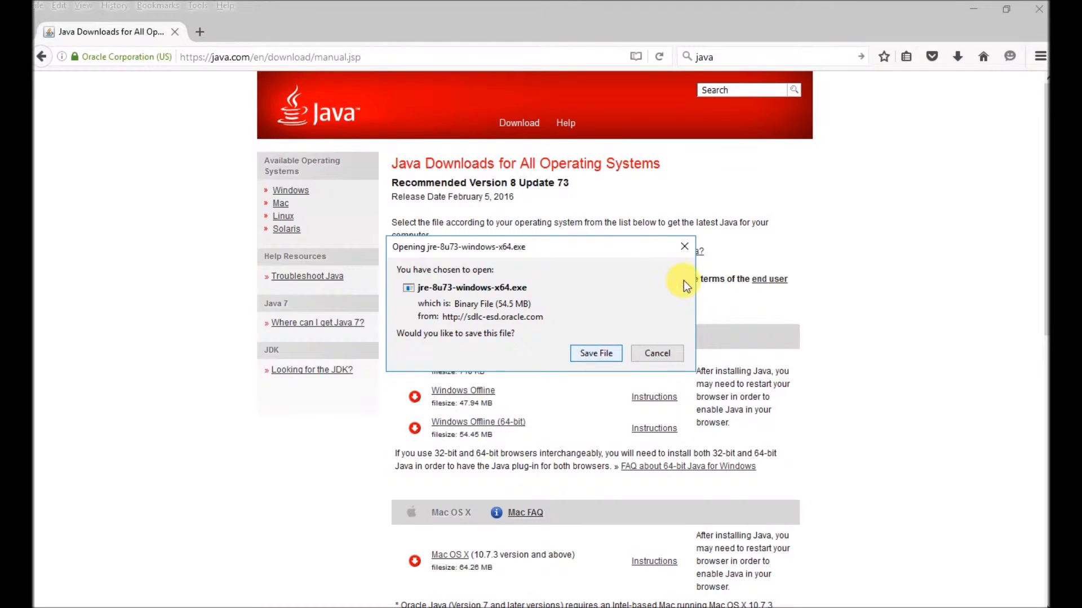
pyautogui.click(596, 353)
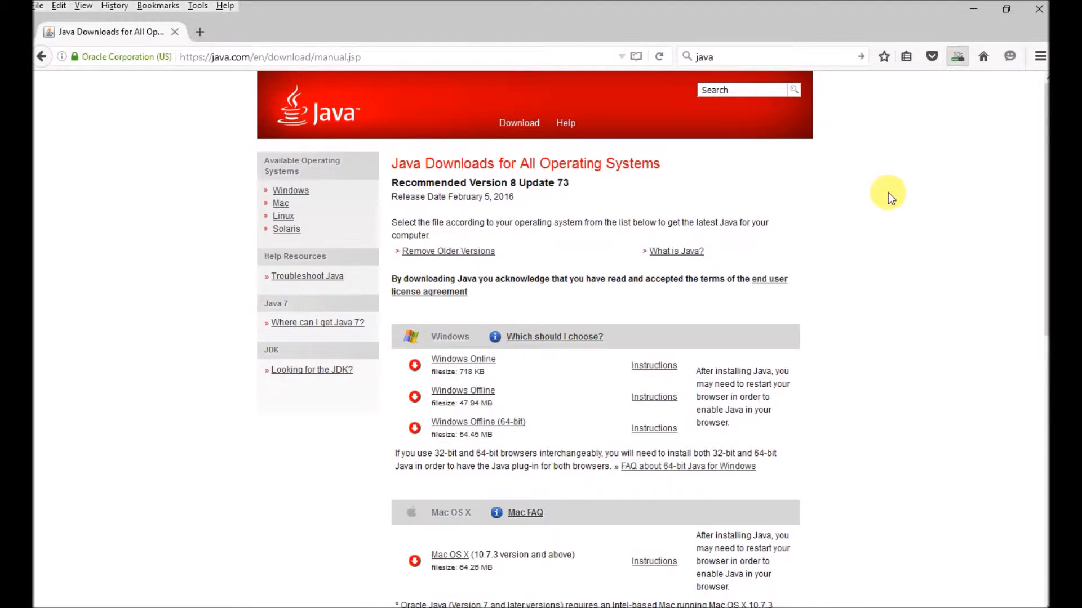
# Run the downloaded jre-8u73-windows-x64.exe installer and close Firefox
pyautogui.click(959, 57)
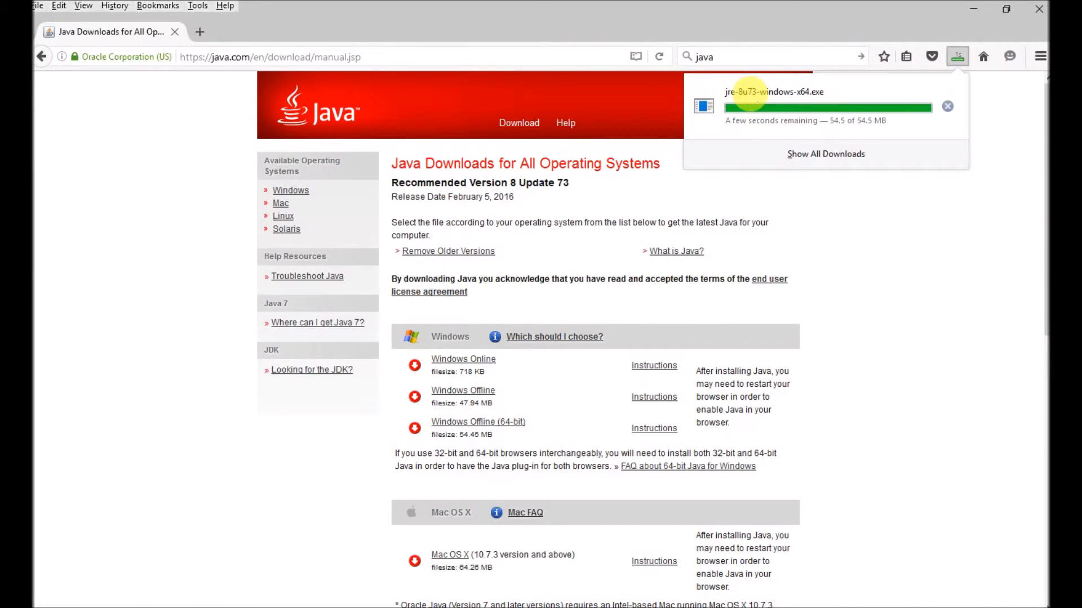
pyautogui.click(746, 118)
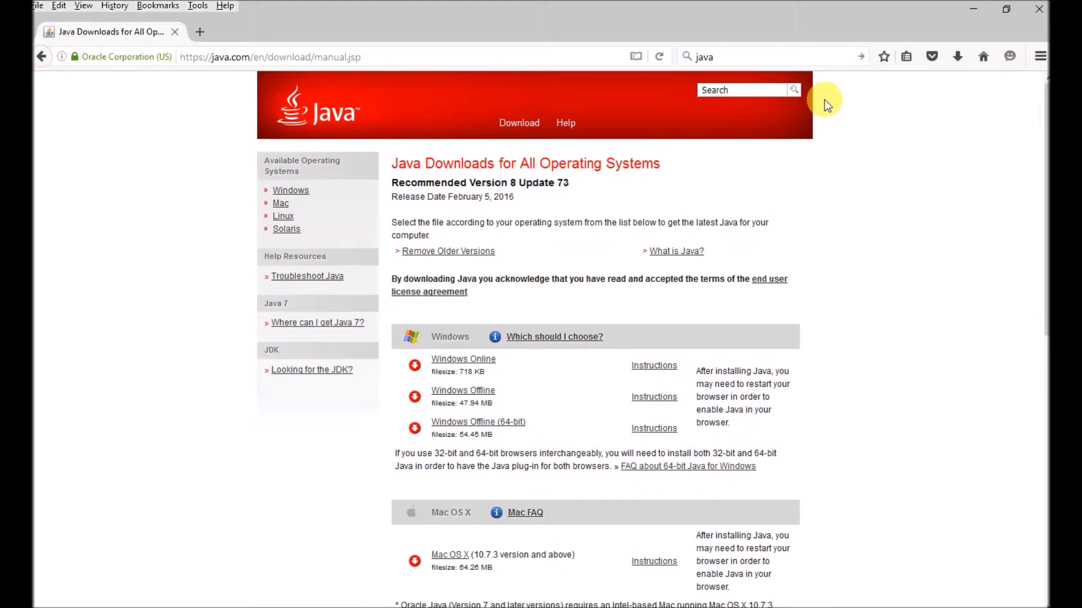
pyautogui.click(469, 360)
pyautogui.click(582, 329)
pyautogui.click(1032, 17)
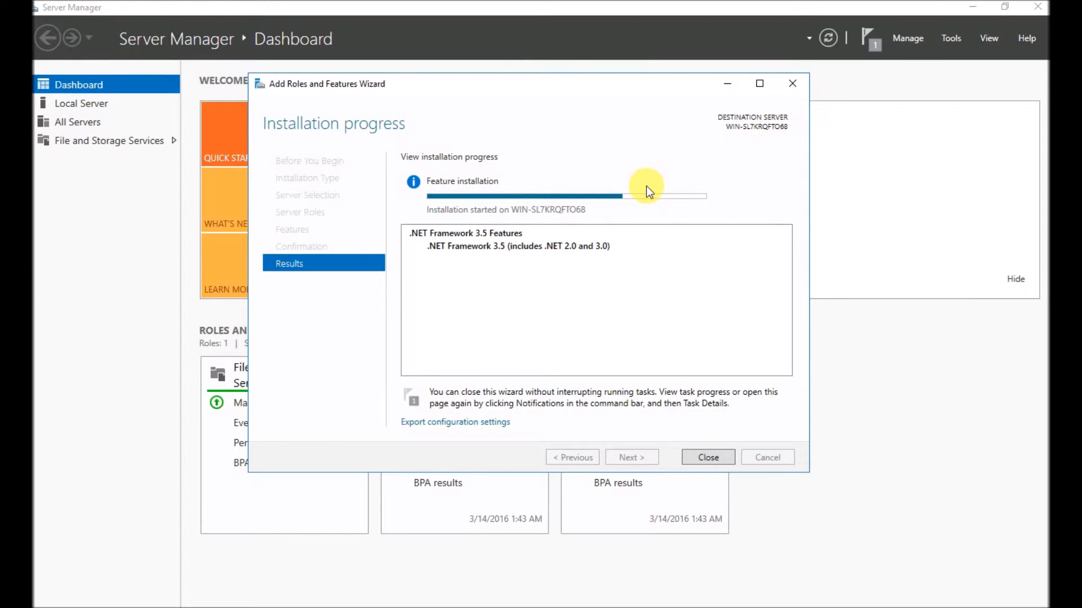
# Start the Java installation in the default destination folder and move its setup window clear of the .NET installation progress
pyautogui.moveTo(640, 207)
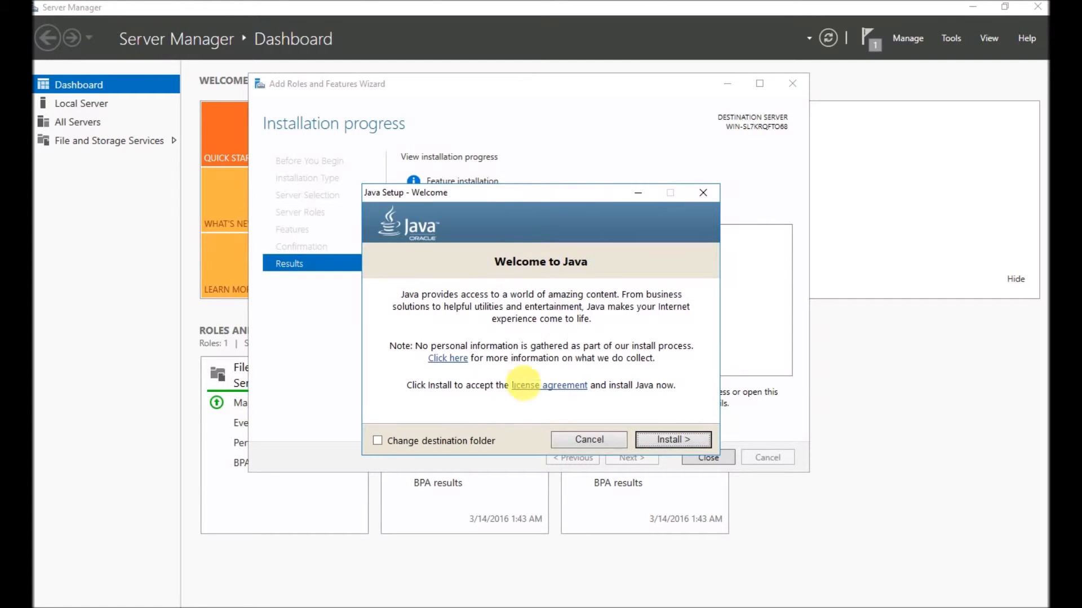
pyautogui.click(657, 439)
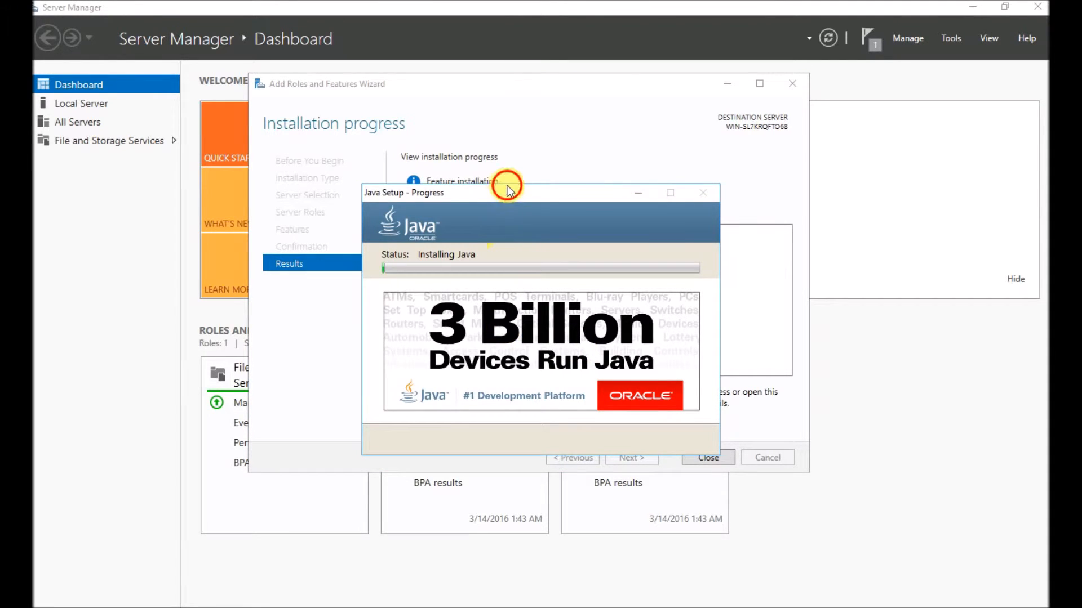
pyautogui.moveTo(507, 187); pyautogui.dragTo(252, 241)
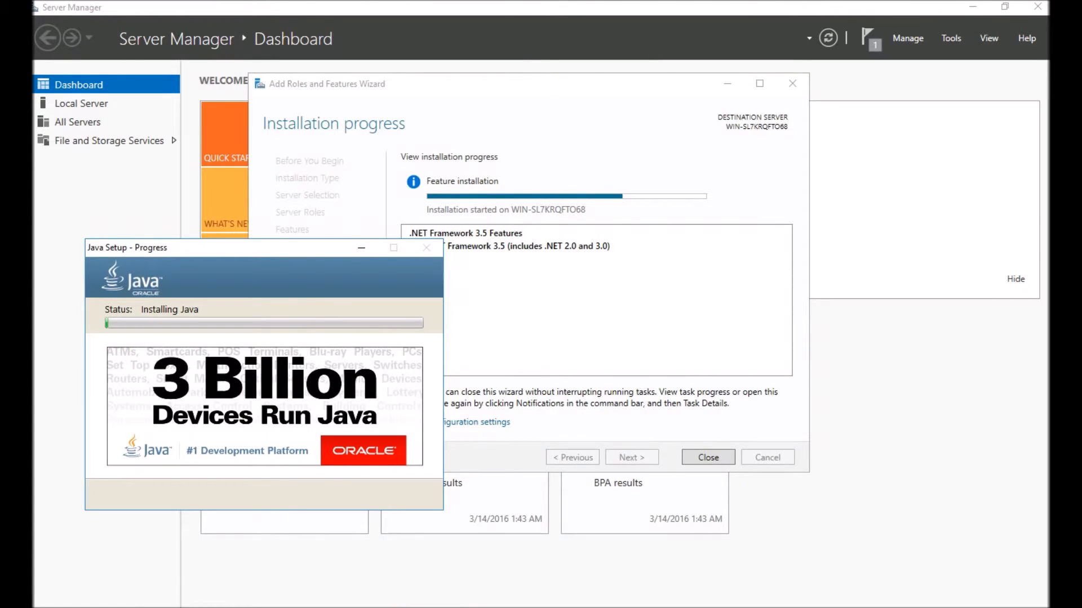
# Review the full rule names in the SQL Server setup's Feature Rules list and return to the Java and .NET installation progress
pyautogui.click(389, 607)
pyautogui.moveTo(684, 295); pyautogui.dragTo(721, 295)
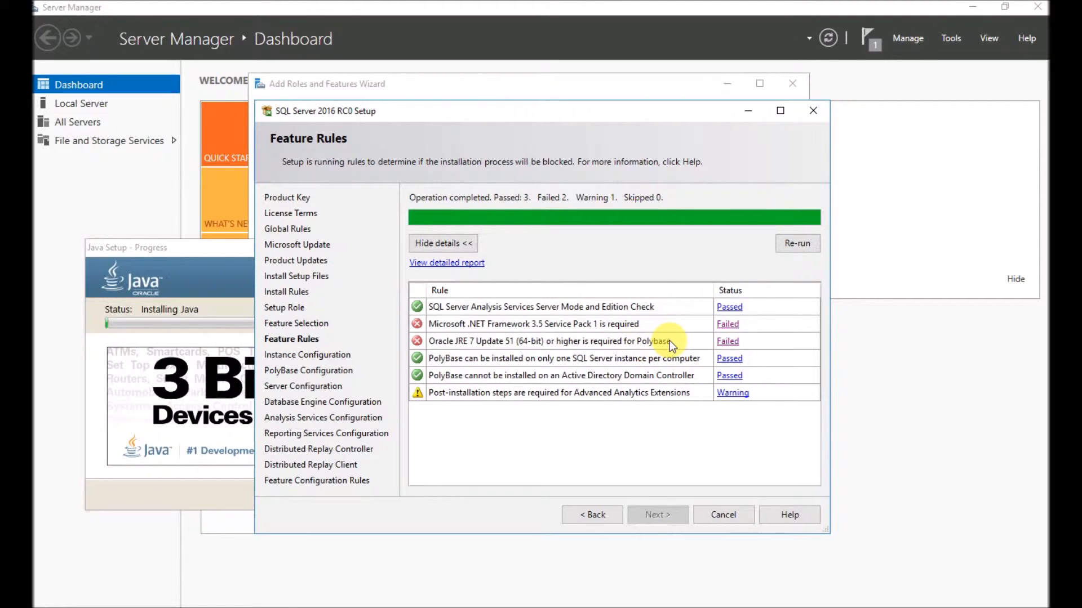
pyautogui.click(660, 345)
pyautogui.click(218, 248)
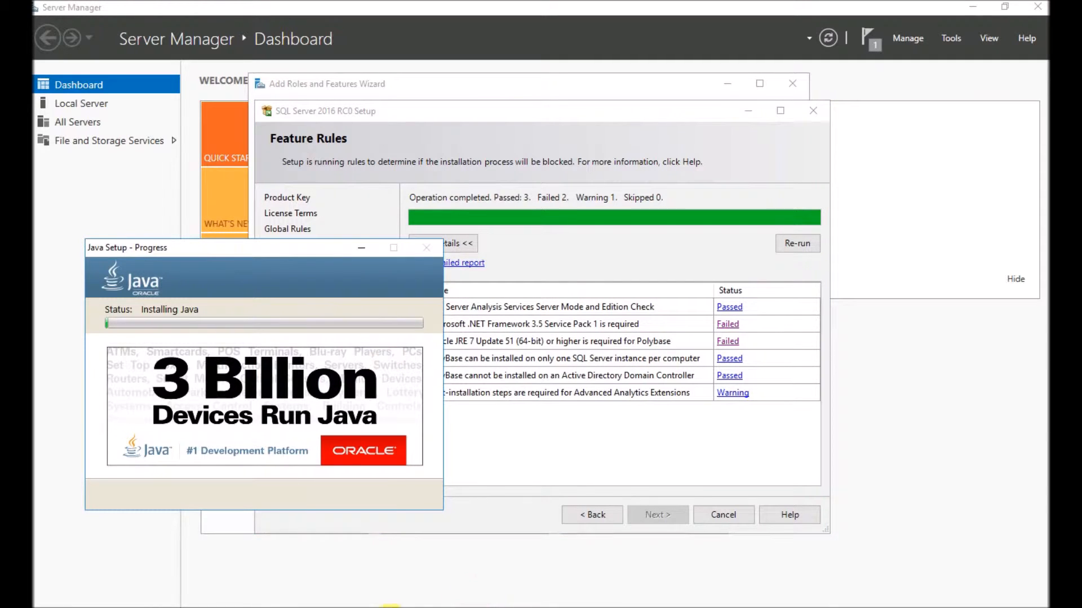
pyautogui.click(543, 85)
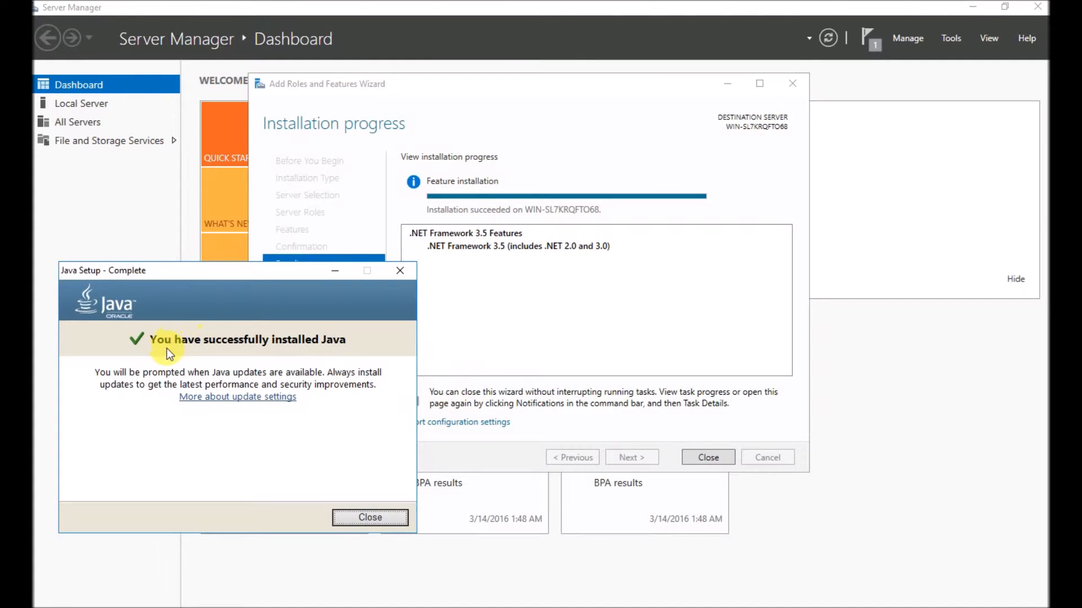
# Close the Java setup, the Add Roles and Features Wizard and Server Manager, and re-run the SQL Server feature rules before continuing to Instance Configuration
pyautogui.click(357, 514)
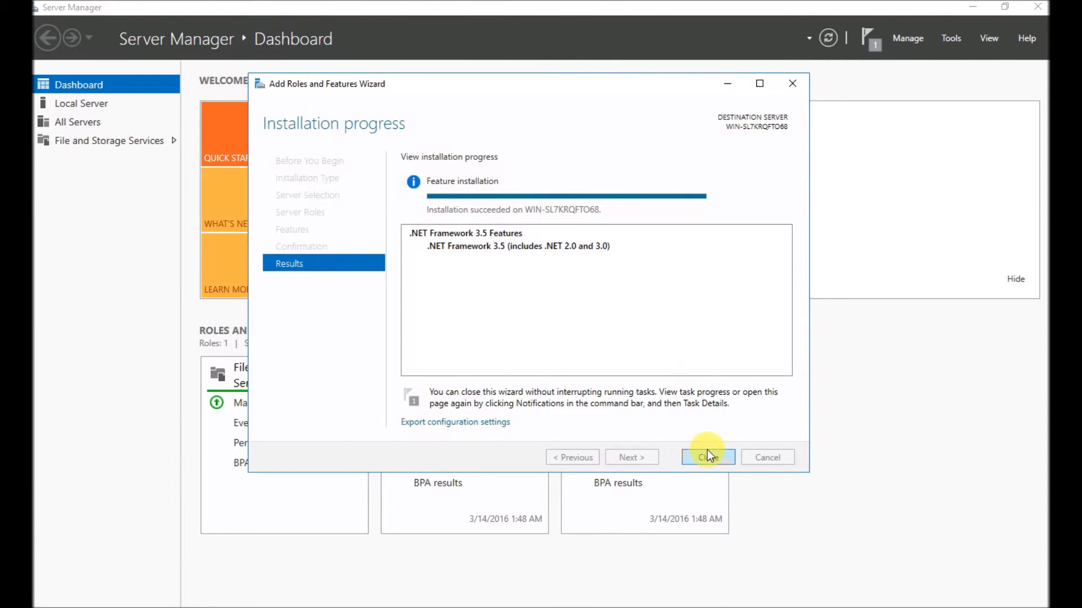
pyautogui.click(707, 451)
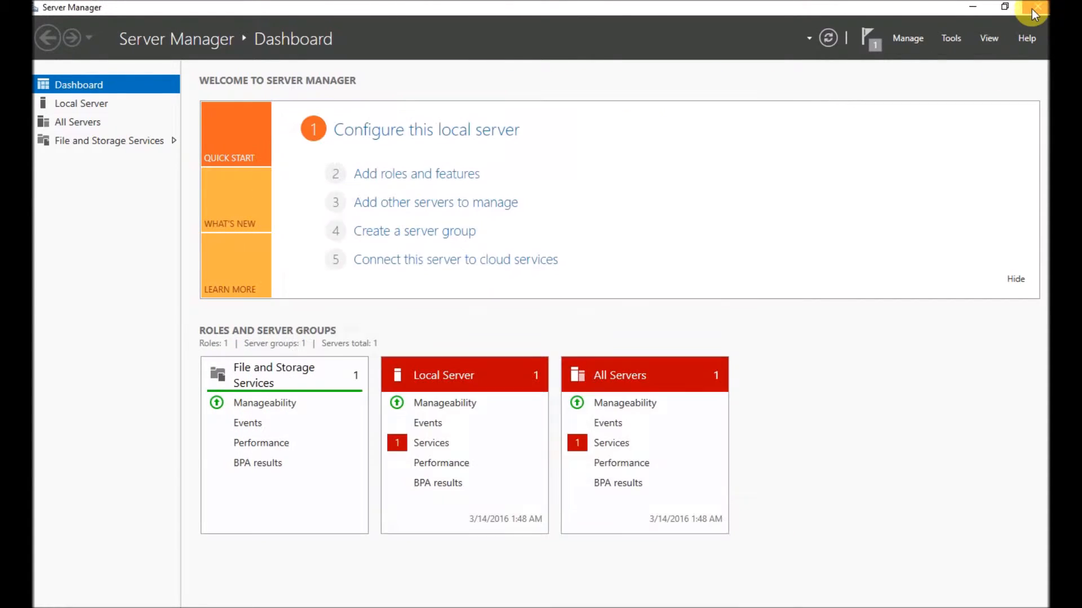
pyautogui.click(1034, 8)
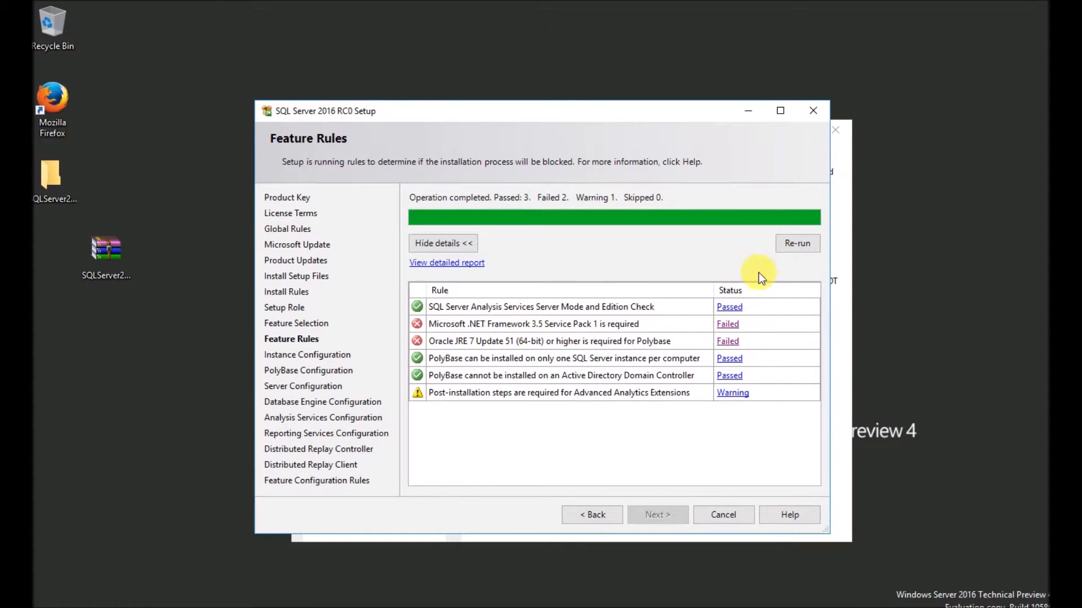
pyautogui.click(795, 243)
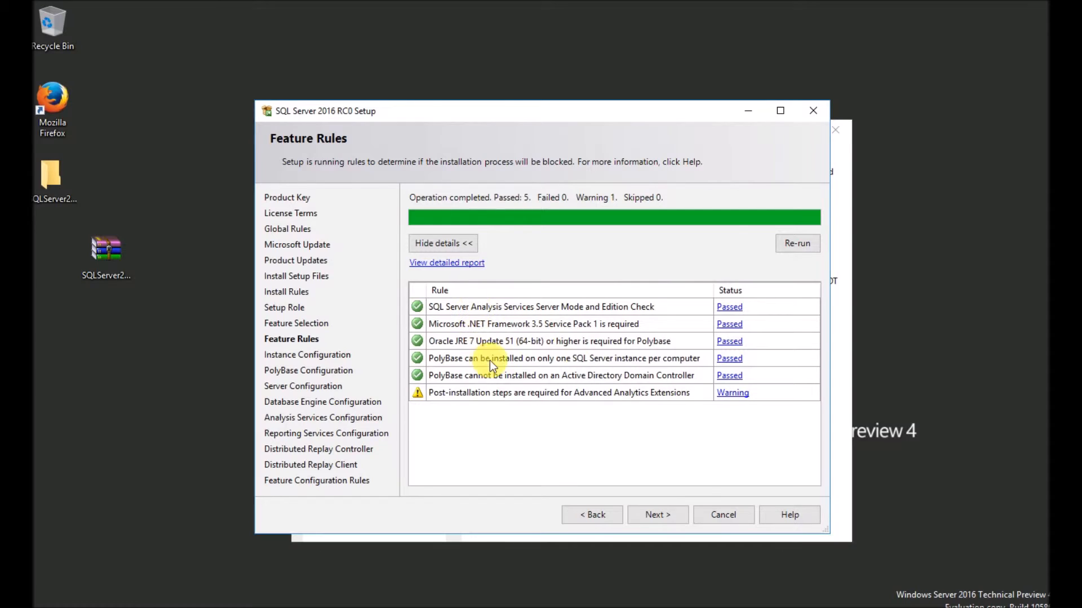
pyautogui.click(658, 514)
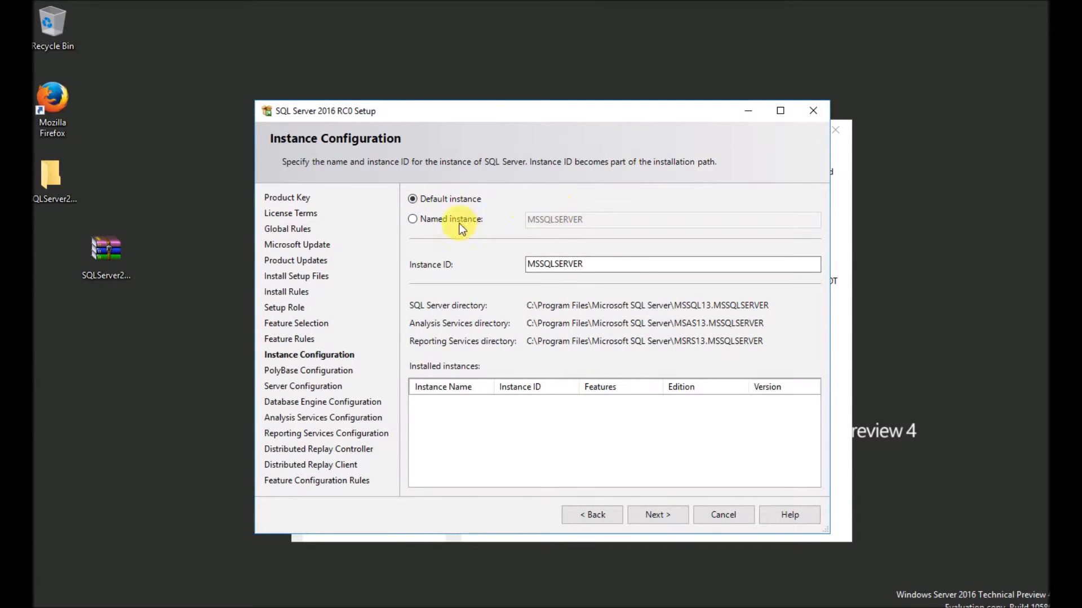
pyautogui.click(438, 220)
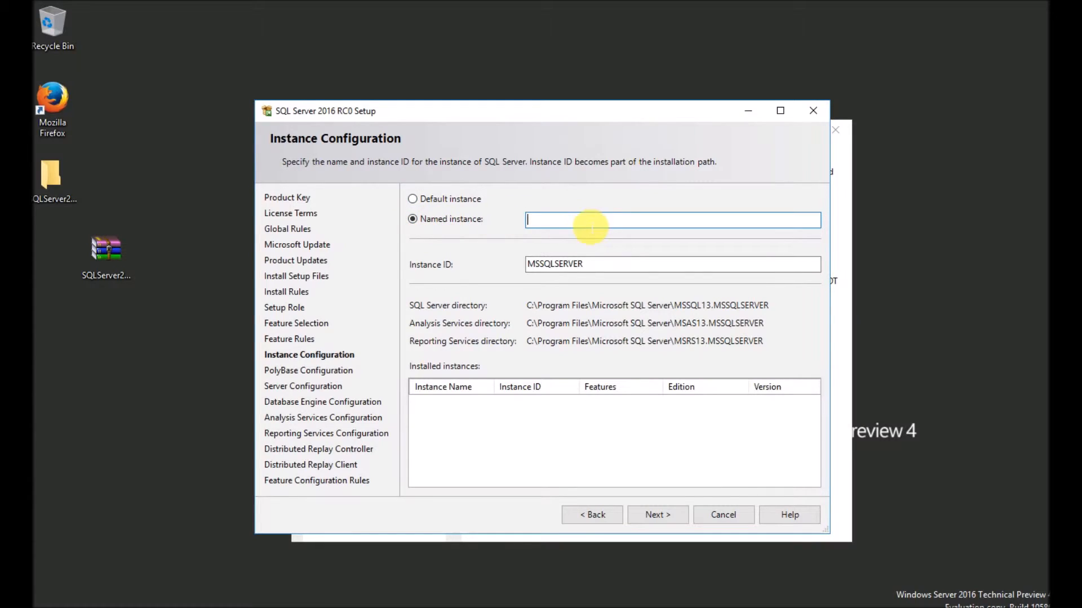
pyautogui.write('SQL2016')
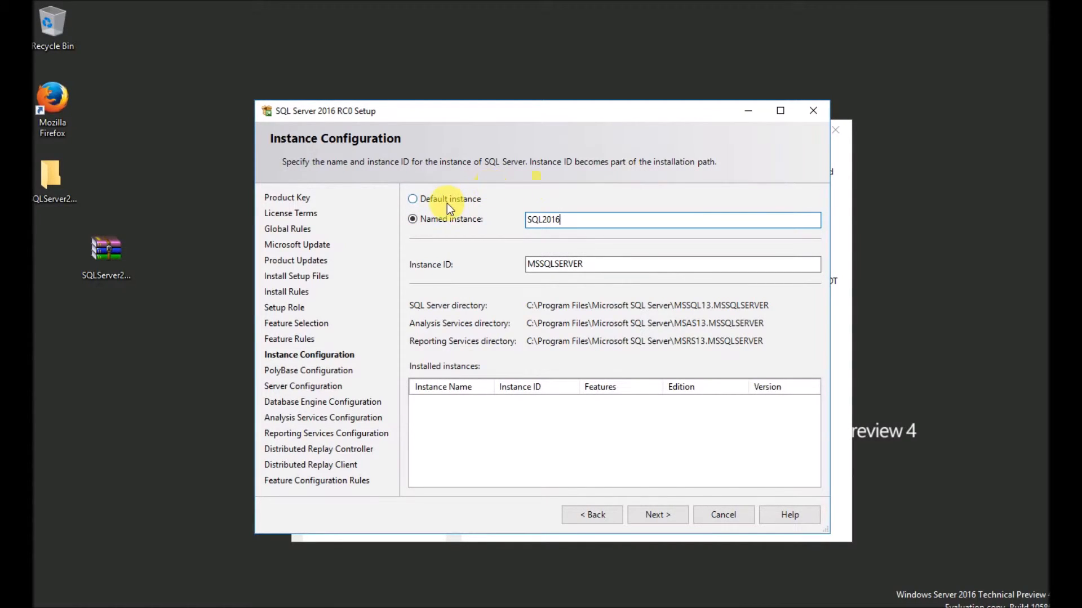
pyautogui.click(447, 204)
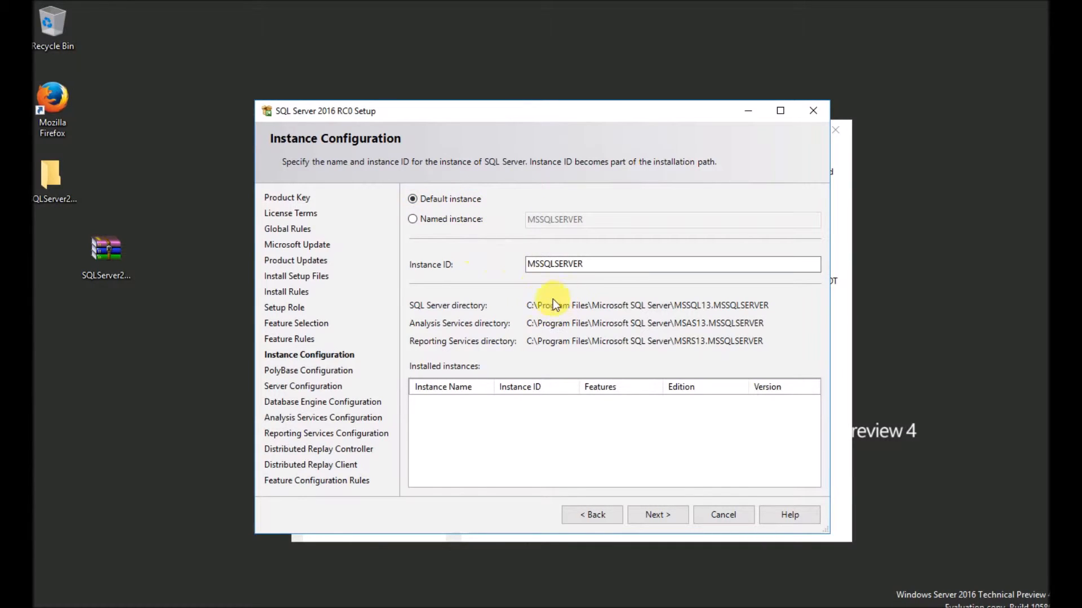
pyautogui.click(653, 515)
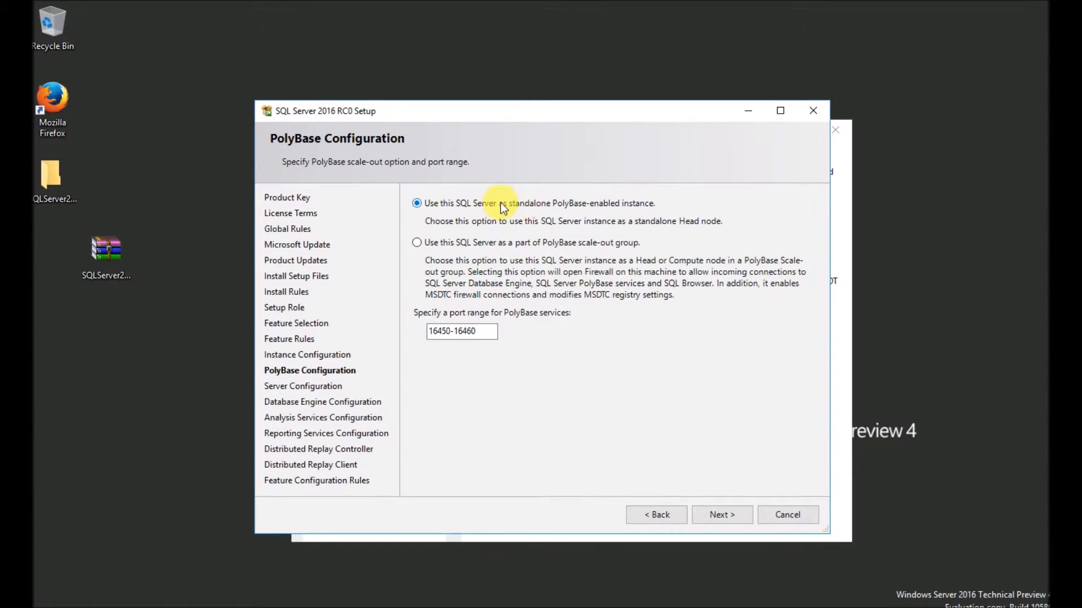
pyautogui.click(543, 243)
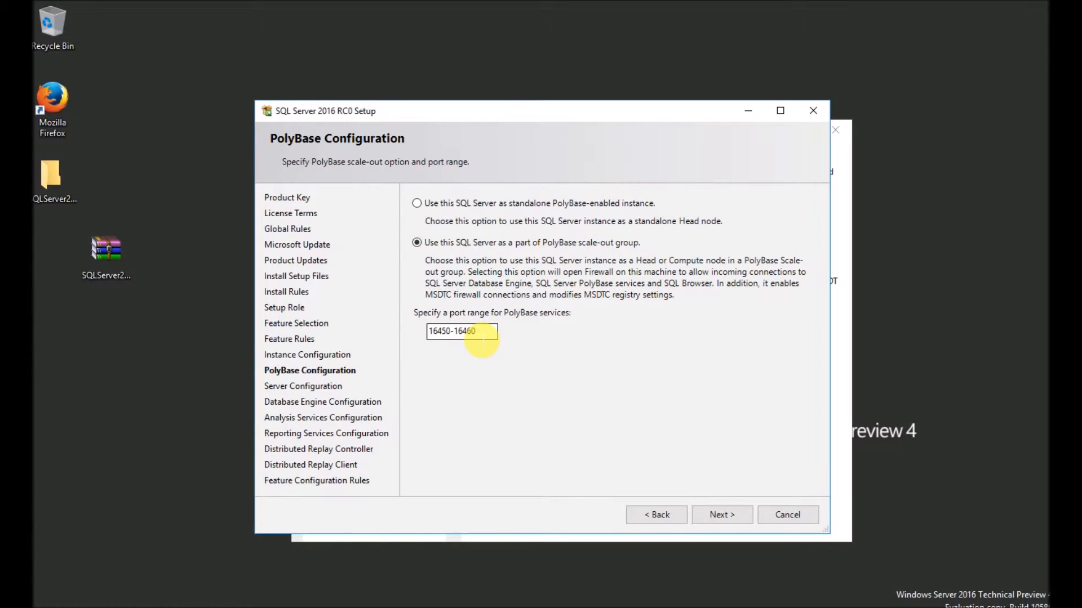
pyautogui.click(442, 203)
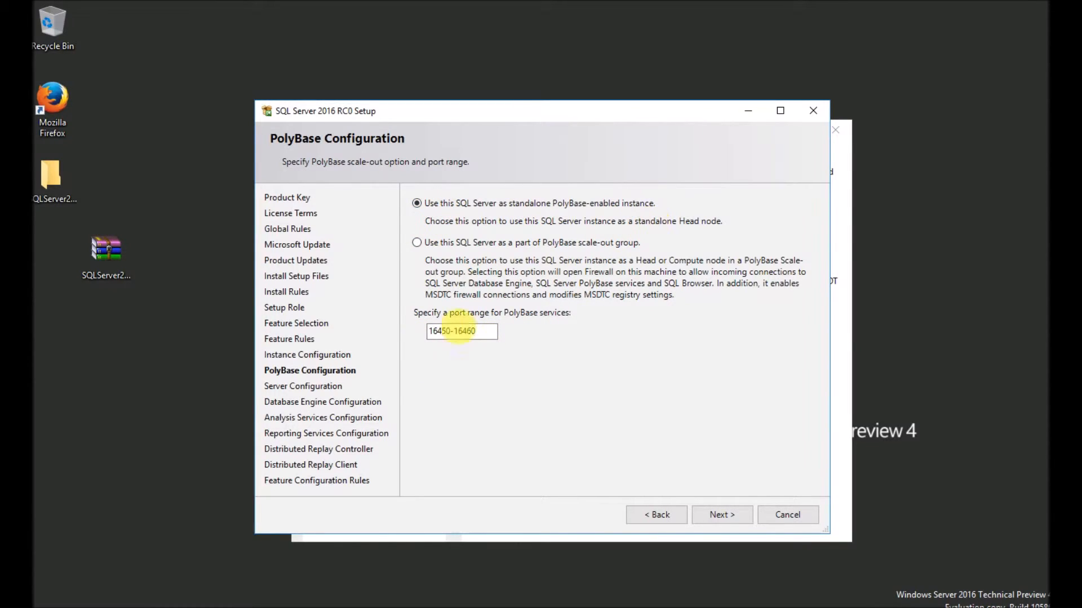
pyautogui.doubleClick(491, 331)
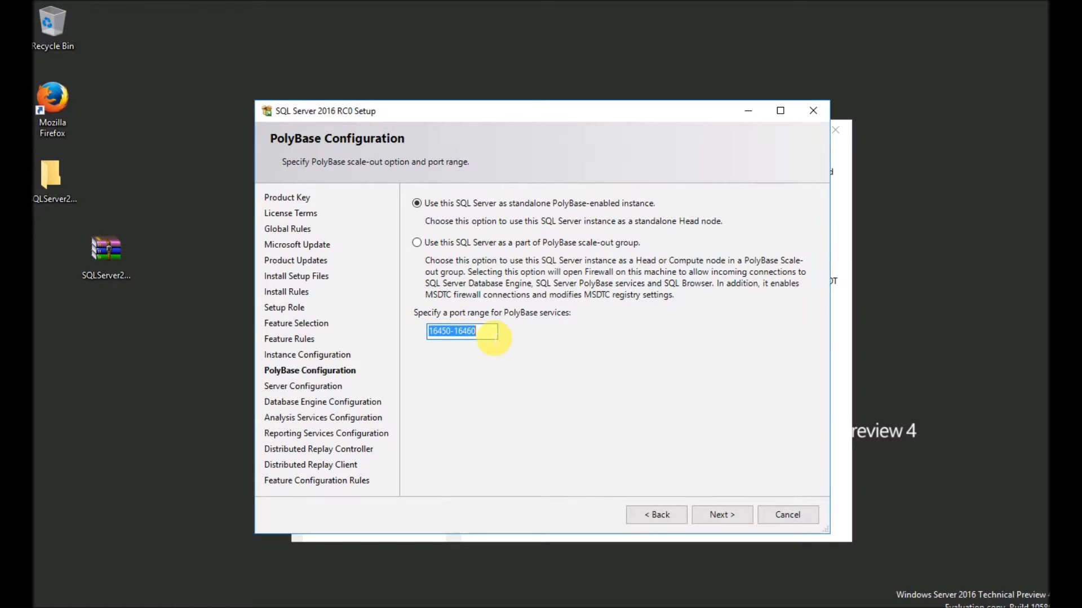
pyautogui.click(707, 514)
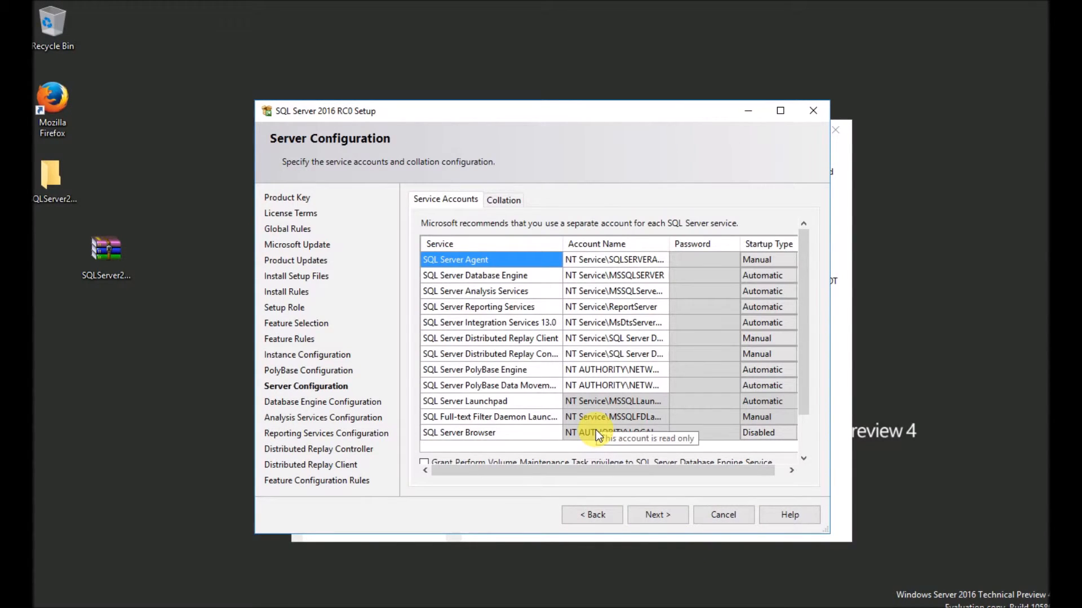
# Review the service accounts and collation settings, and set the SQL Server Agent startup type to Automatic
pyautogui.scroll(-2, 598, 330)
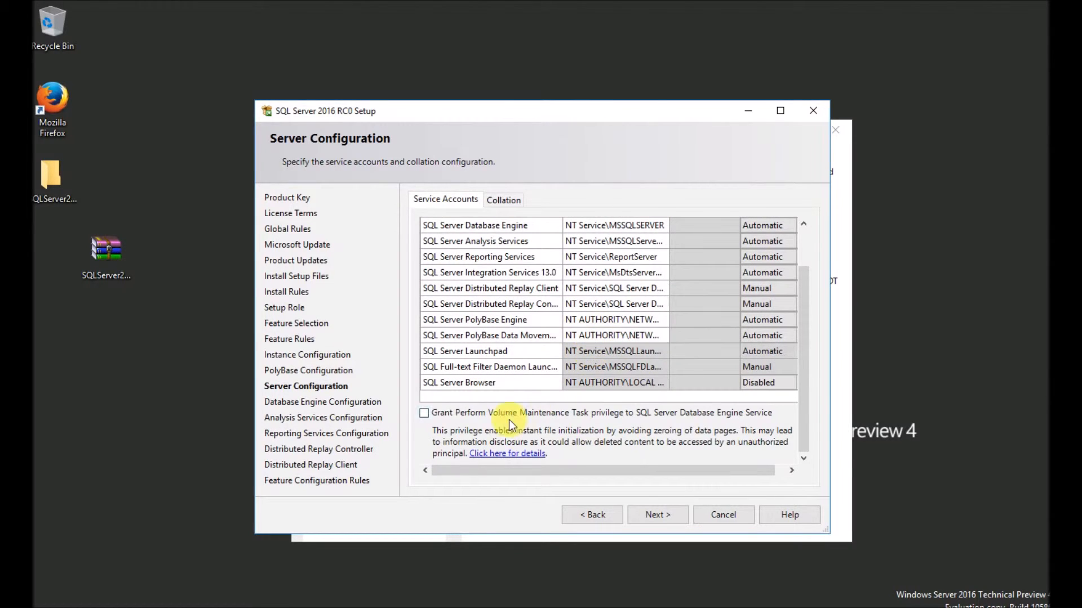
pyautogui.scroll(2, 579, 381)
pyautogui.click(503, 199)
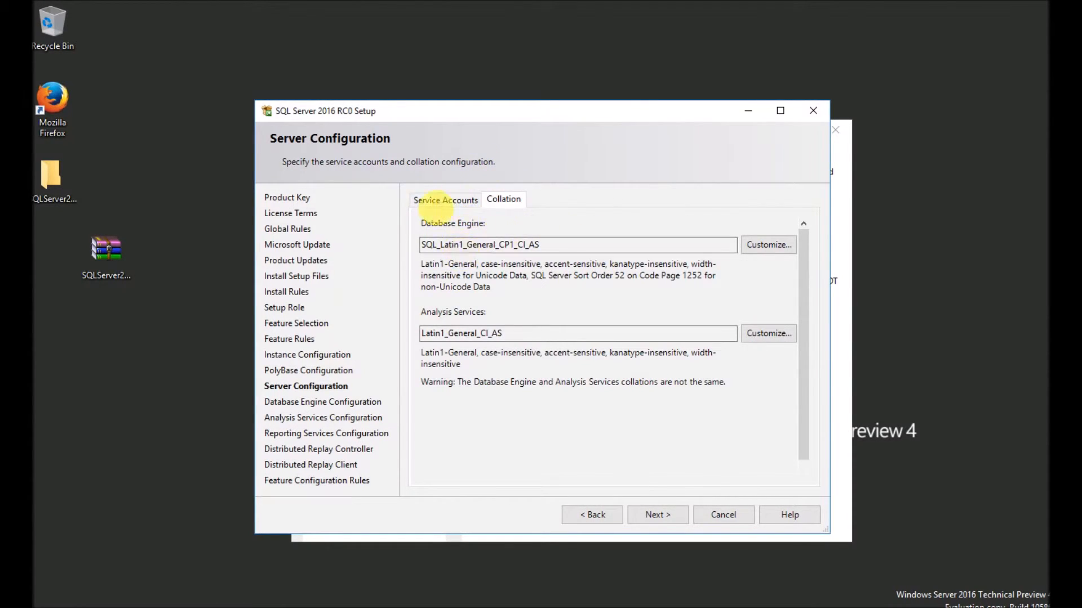
pyautogui.click(447, 202)
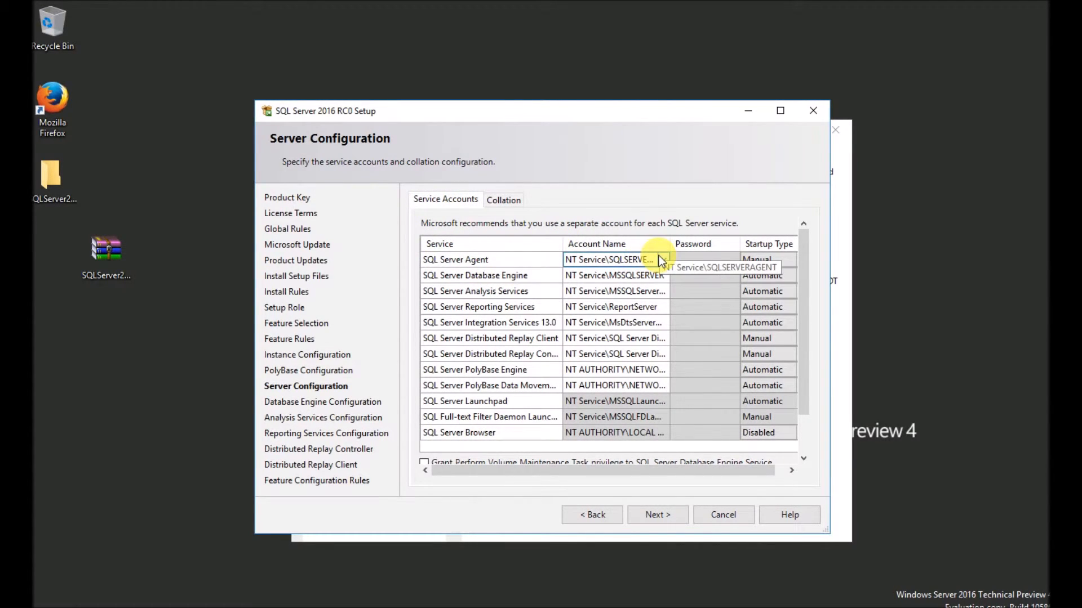
pyautogui.moveTo(703, 469); pyautogui.dragTo(718, 471)
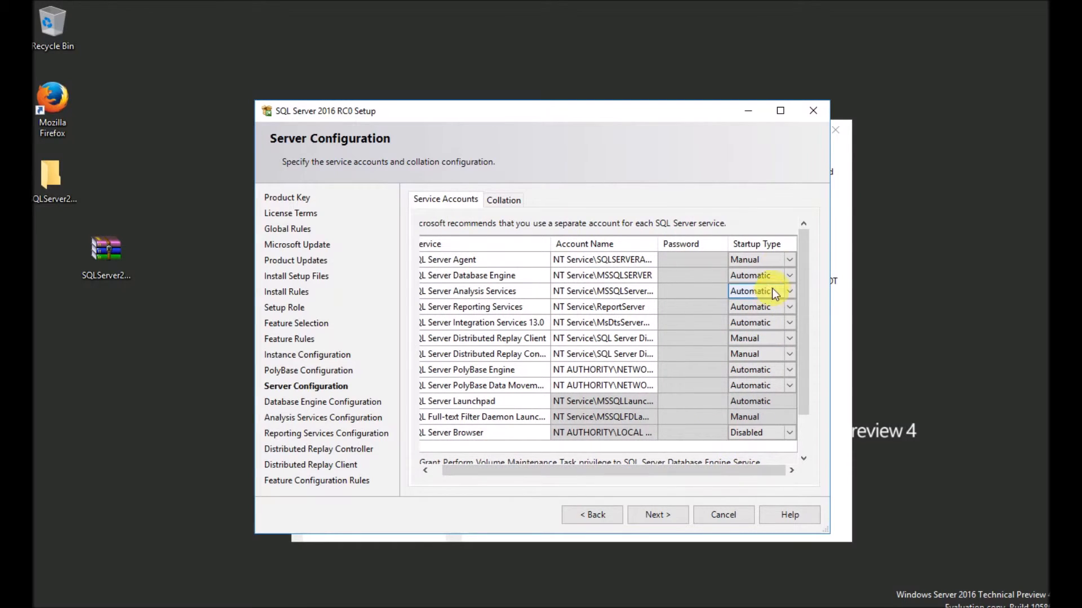
pyautogui.click(791, 261)
pyautogui.click(754, 275)
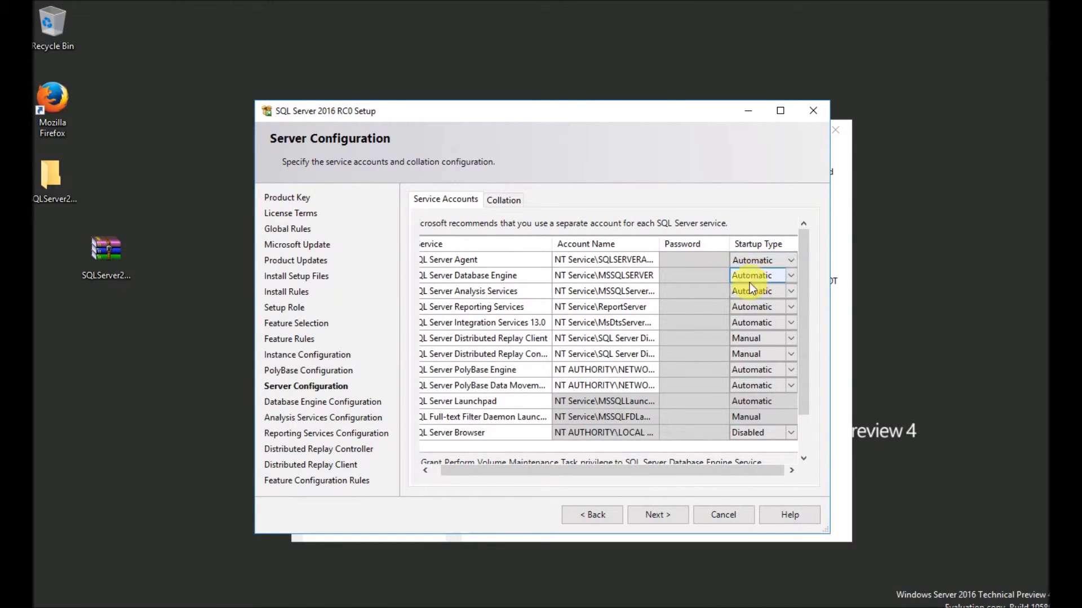
# Set the SQL Server Browser service's startup type to Automatic
pyautogui.moveTo(632, 471); pyautogui.dragTo(523, 463)
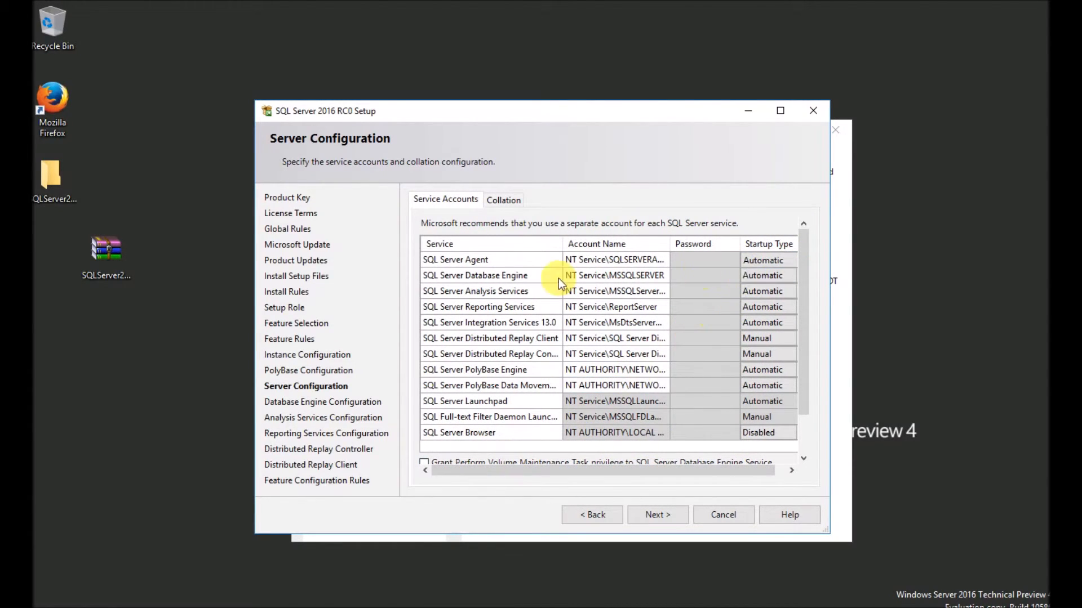
pyautogui.moveTo(489, 418); pyautogui.dragTo(492, 428)
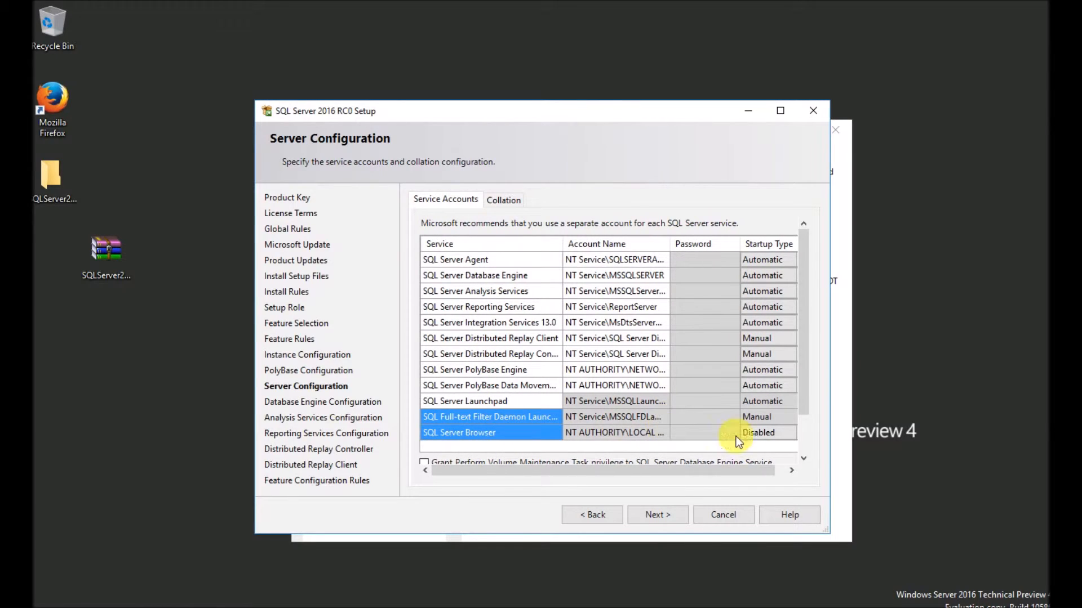
pyautogui.click(782, 433)
pyautogui.click(788, 433)
pyautogui.click(758, 449)
pyautogui.click(760, 417)
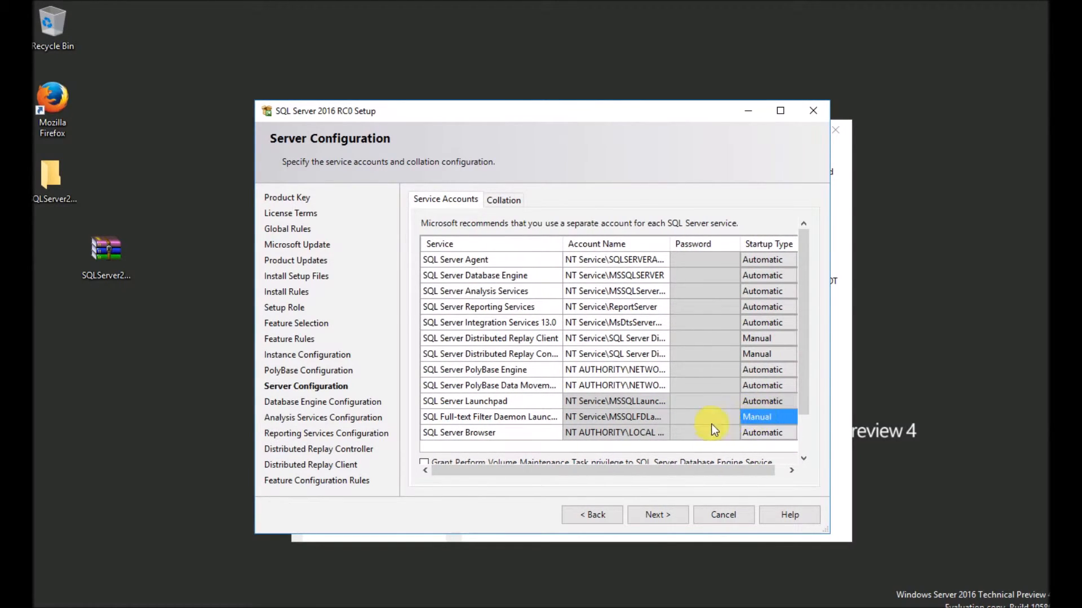
# Grant the Perform Volume Maintenance Task privilege to the SQL Server Database Engine Service and continue to Database Engine Configuration
pyautogui.scroll(-2, 478, 440)
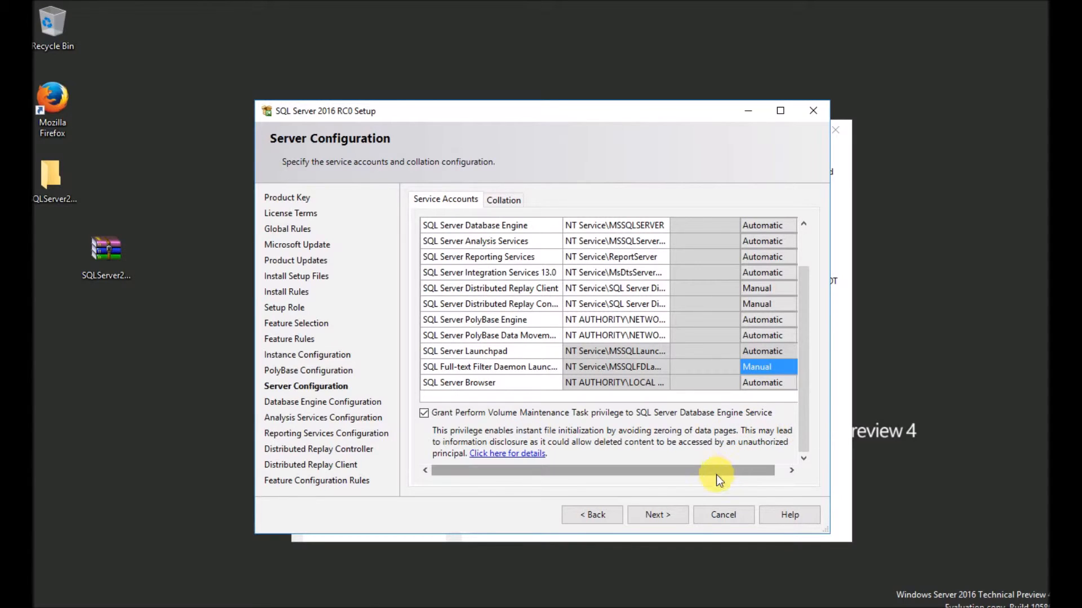
pyautogui.scroll(3, 698, 406)
pyautogui.click(707, 258)
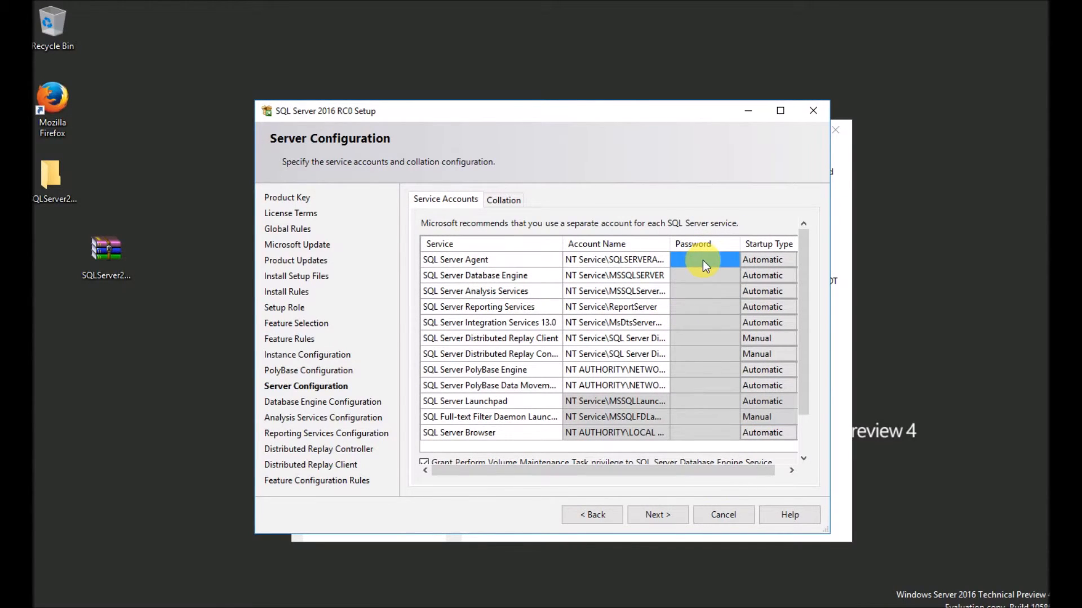
pyautogui.click(651, 515)
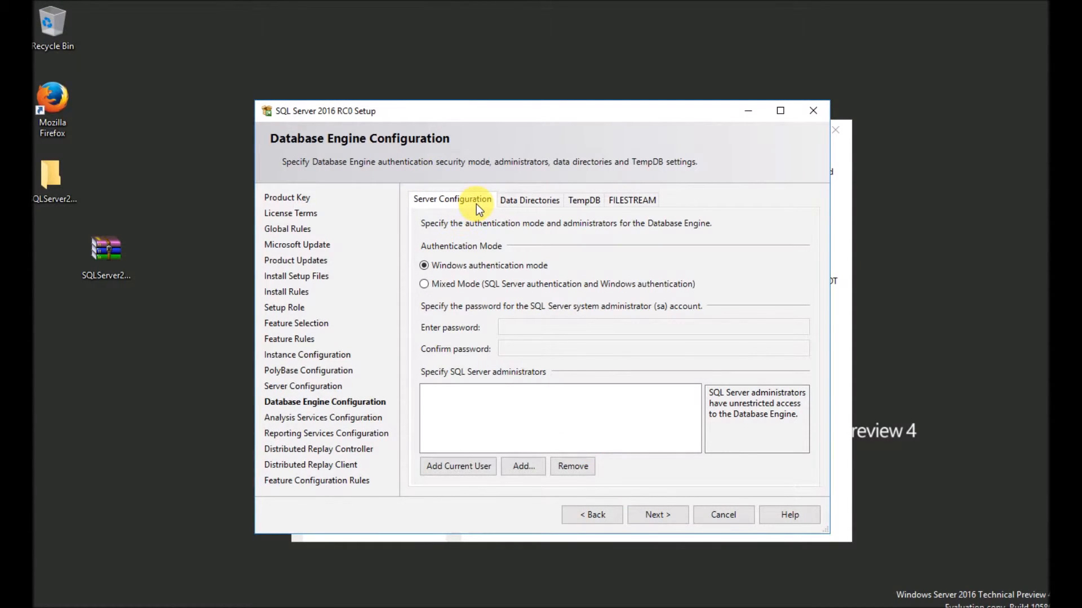
# Select Mixed Mode authentication for the Database Engine and add the current user as a SQL Server administrator
pyautogui.click(456, 285)
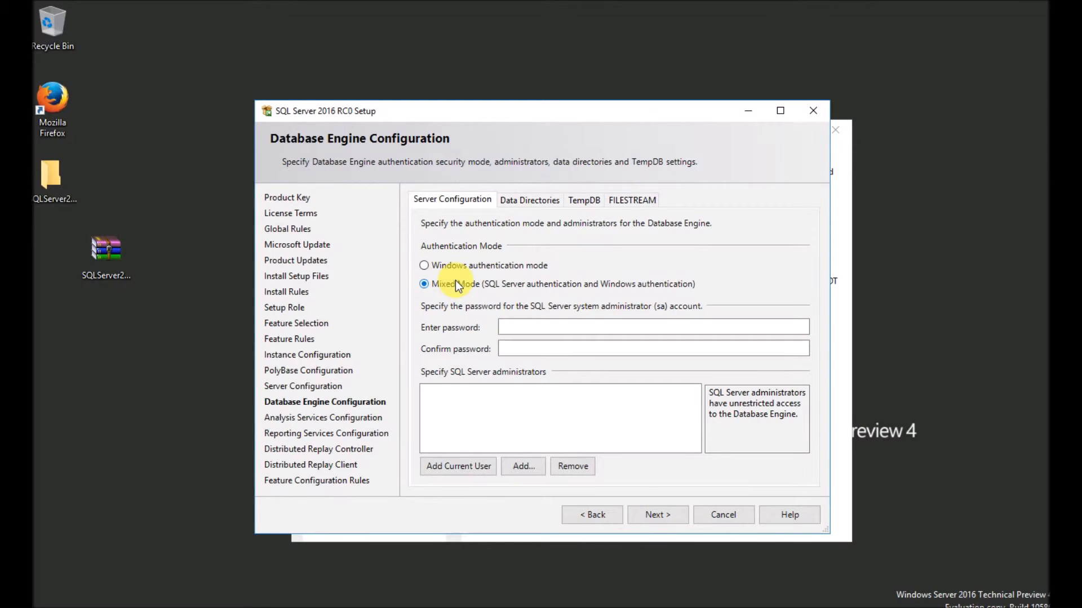
pyautogui.click(539, 328)
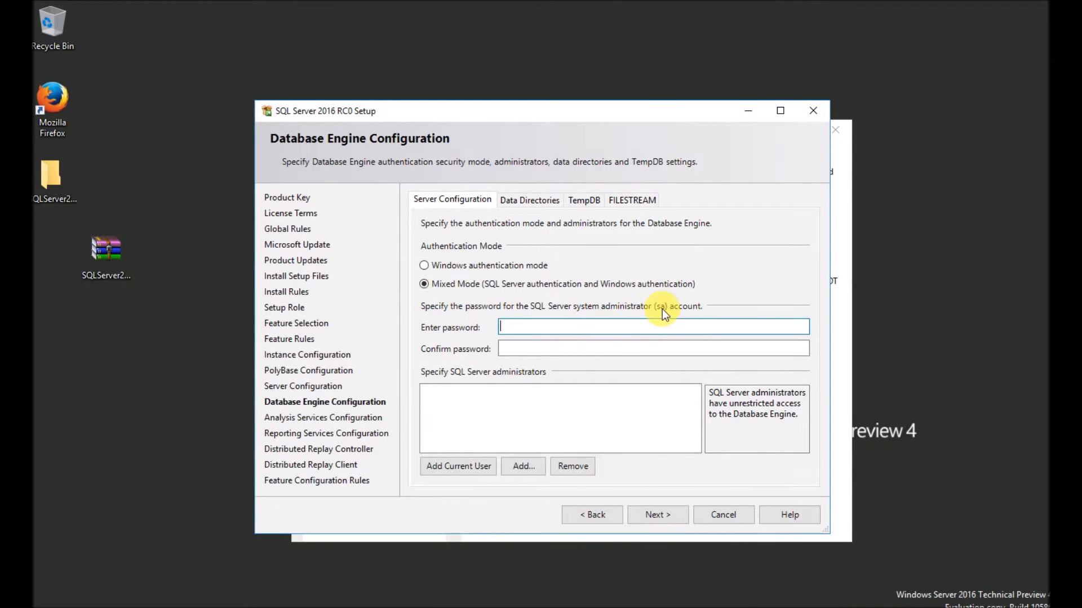
pyautogui.click(471, 468)
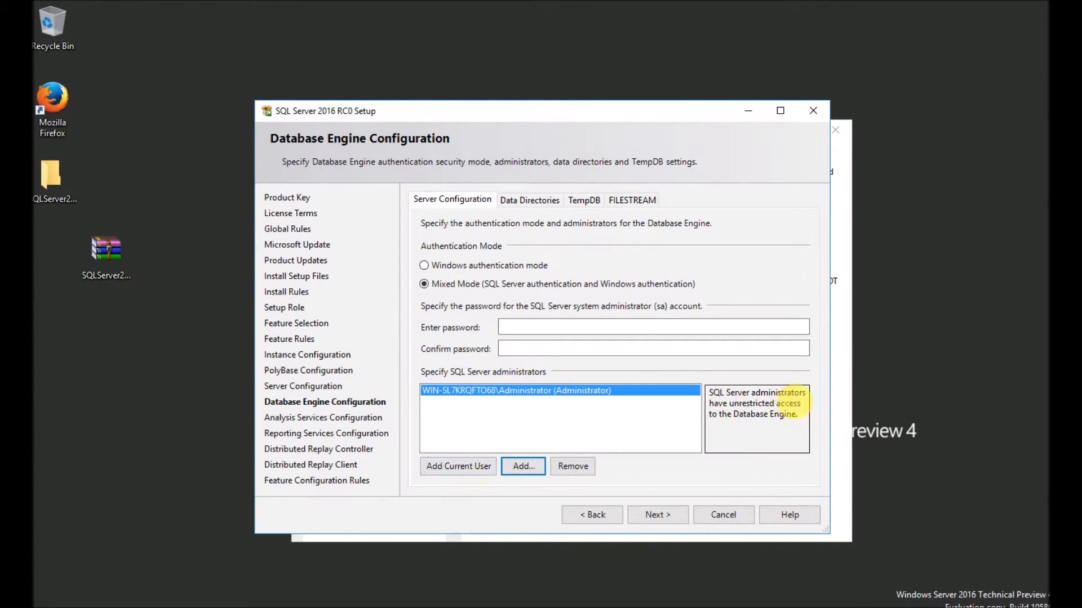
# Find the built-in Administrators group among the local users and groups and add it as a SQL Server administrator
pyautogui.click(523, 466)
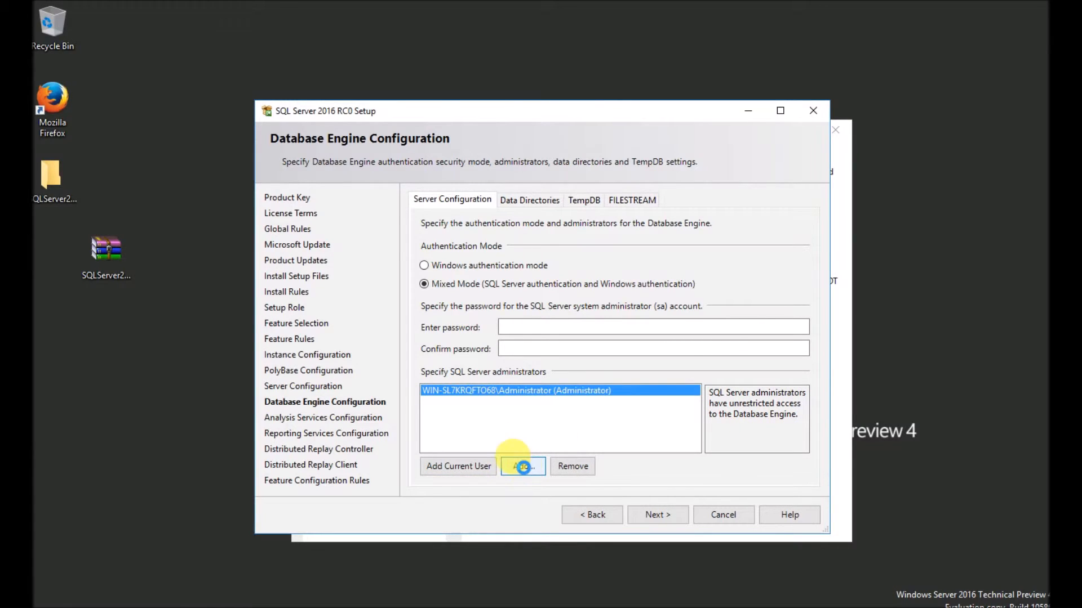
pyautogui.click(286, 287)
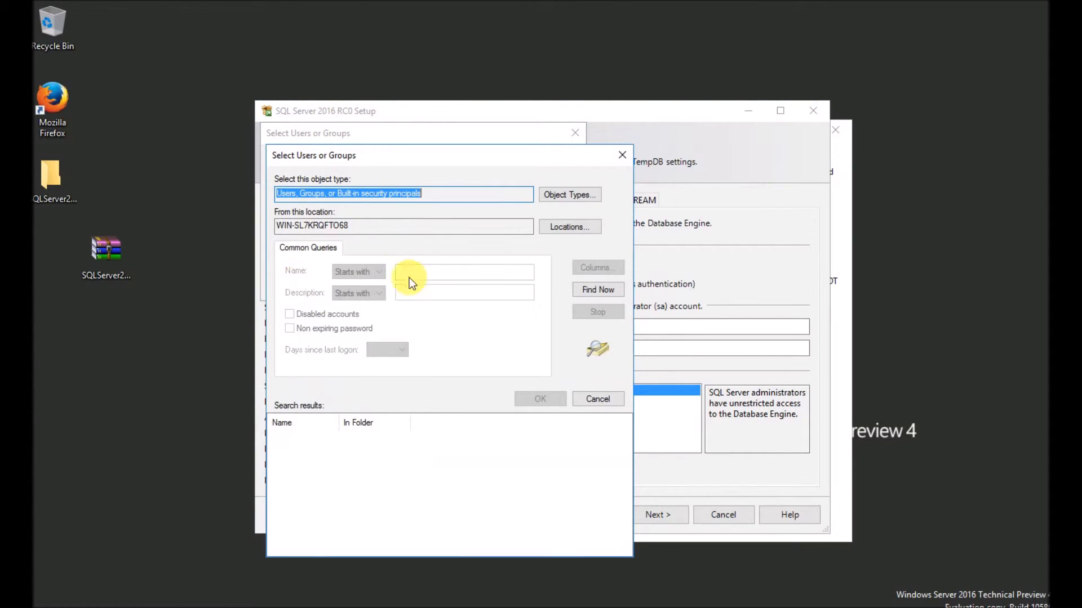
pyautogui.click(596, 290)
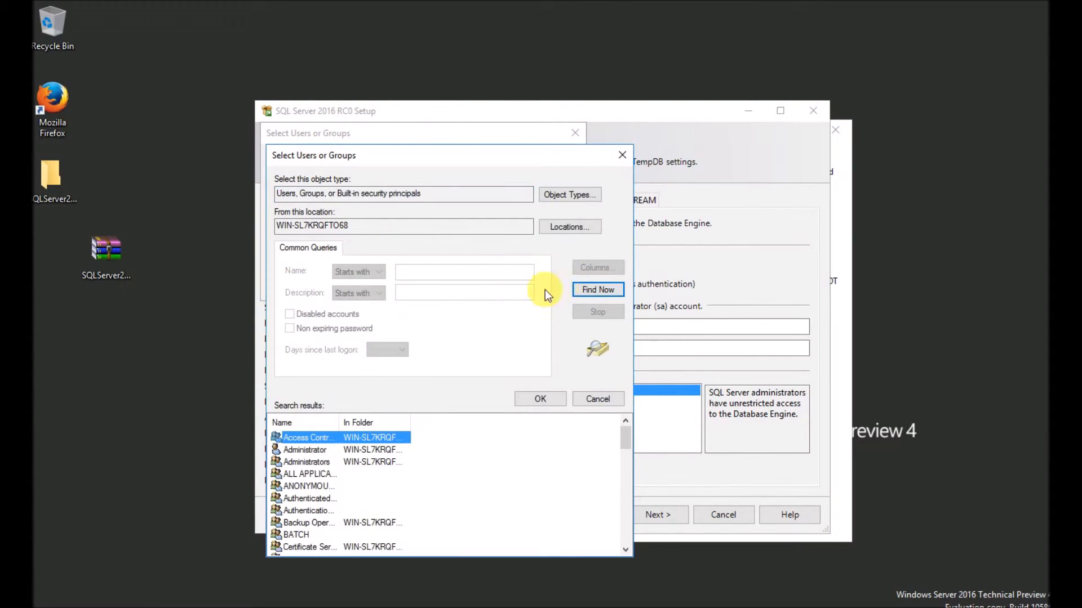
pyautogui.click(319, 465)
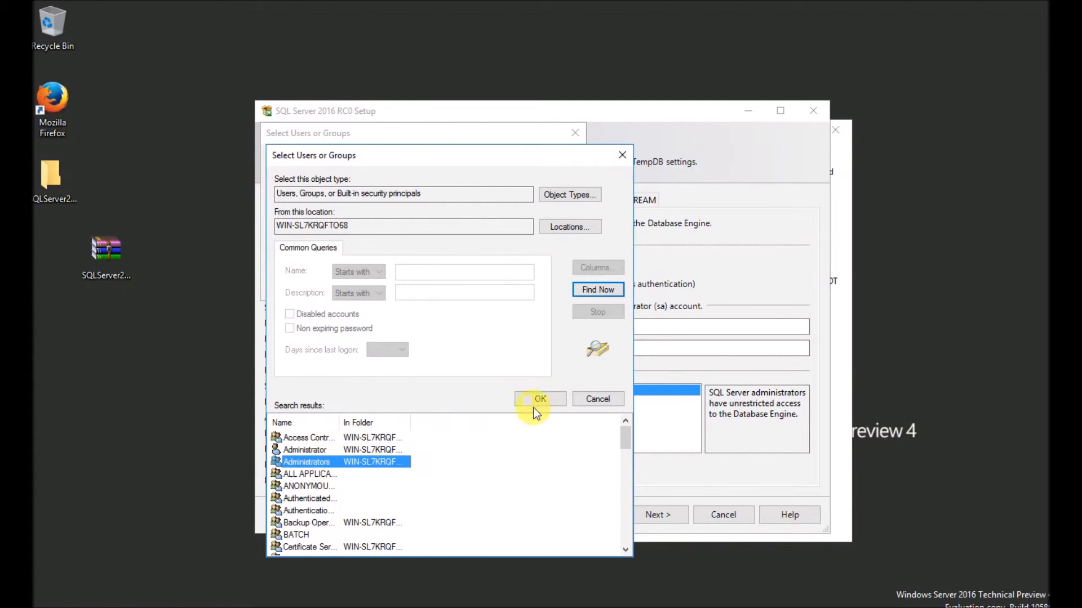
pyautogui.scroll(-1, 340, 455)
pyautogui.scroll(1, 322, 446)
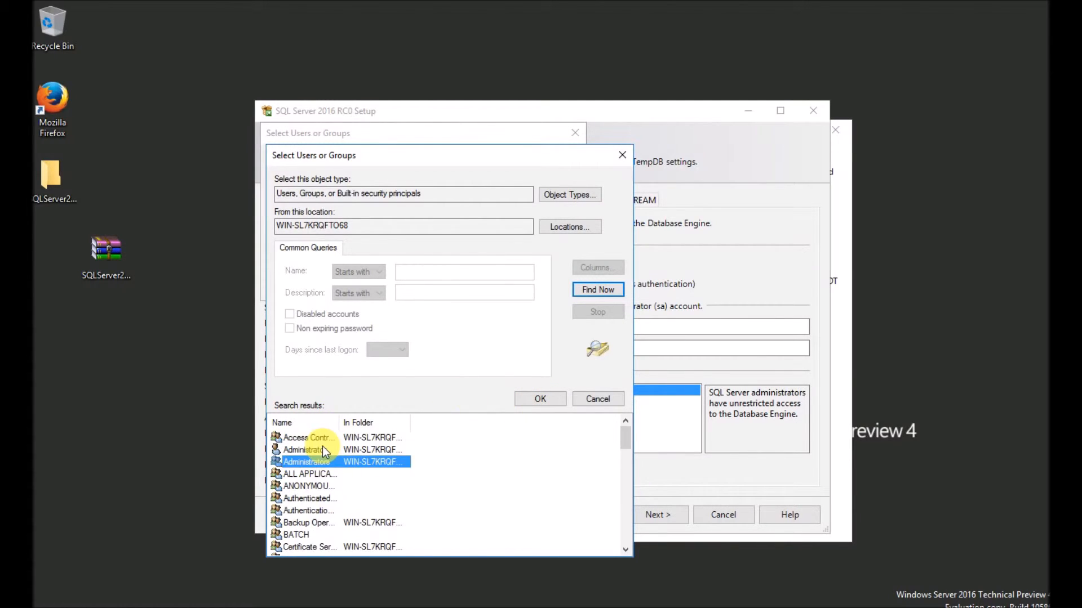
pyautogui.press('s')
pyautogui.scroll(13, 329, 457)
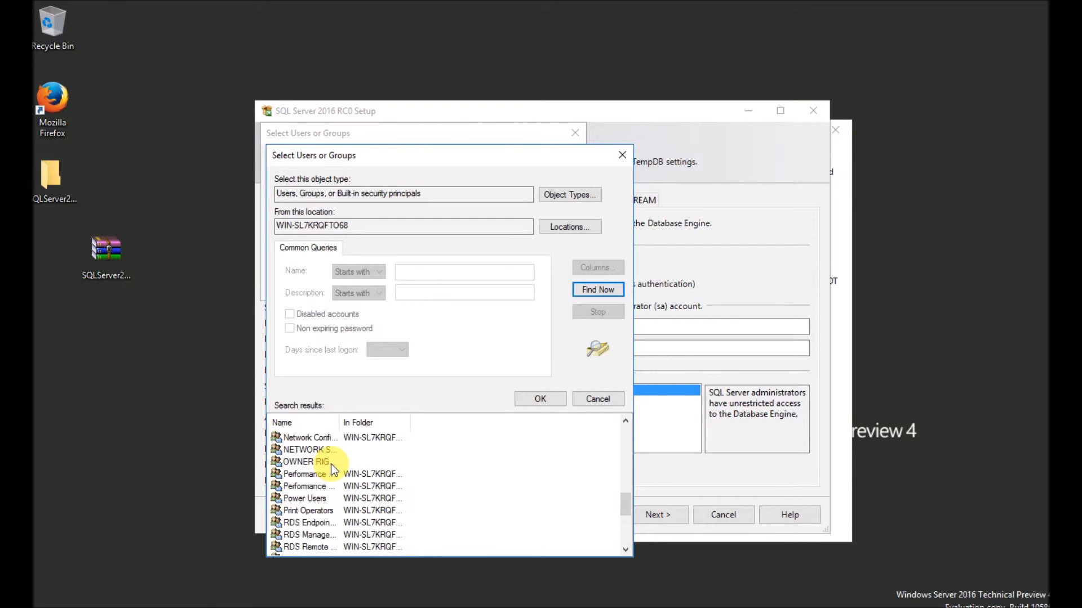
pyautogui.doubleClick(317, 450)
pyautogui.click(495, 288)
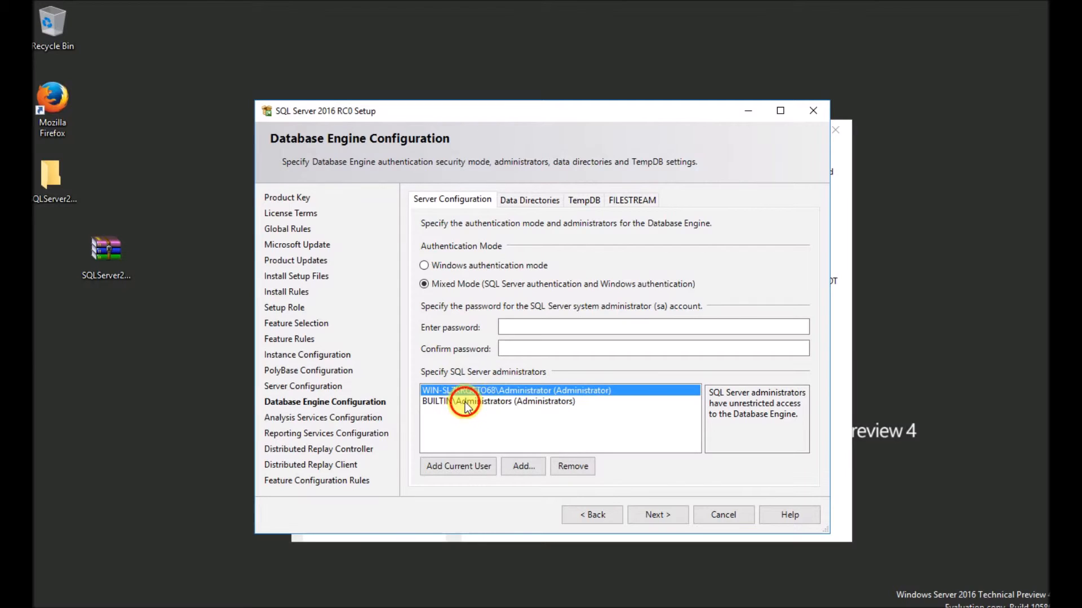
pyautogui.click(466, 402)
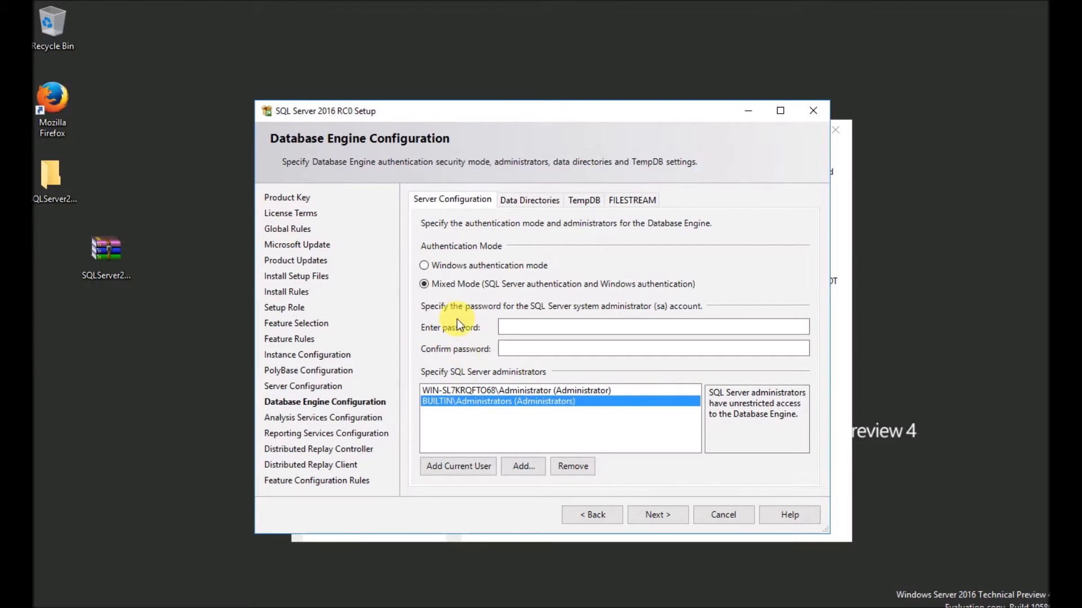
# Keep Mixed Mode authentication and try to set a password for the SQL Server system administrator (sa) account
pyautogui.click(448, 267)
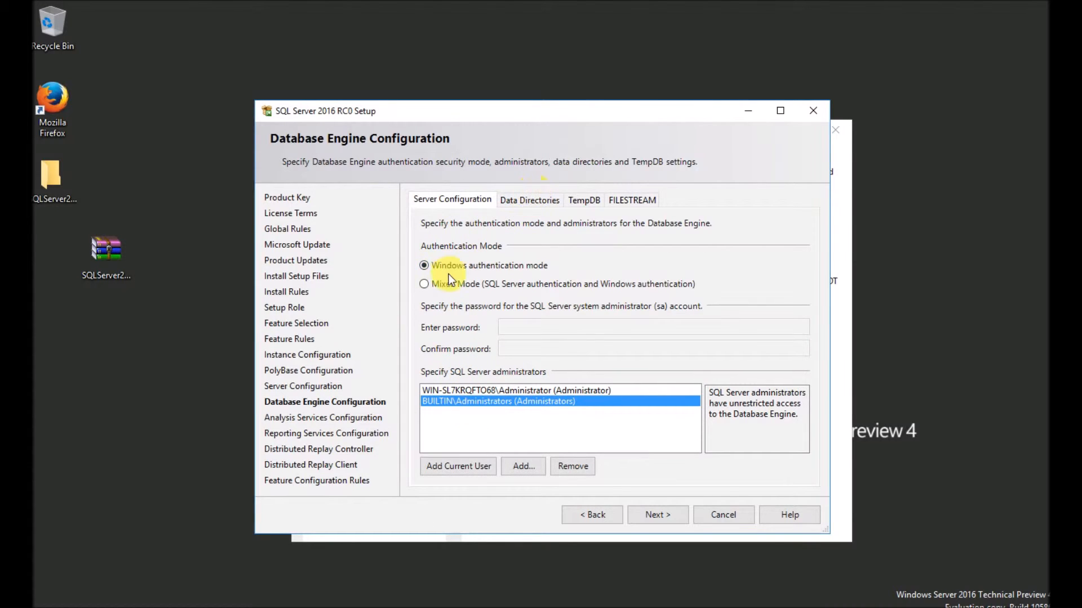
pyautogui.click(457, 289)
pyautogui.click(522, 327)
pyautogui.write('•••••')
pyautogui.press('Tab')
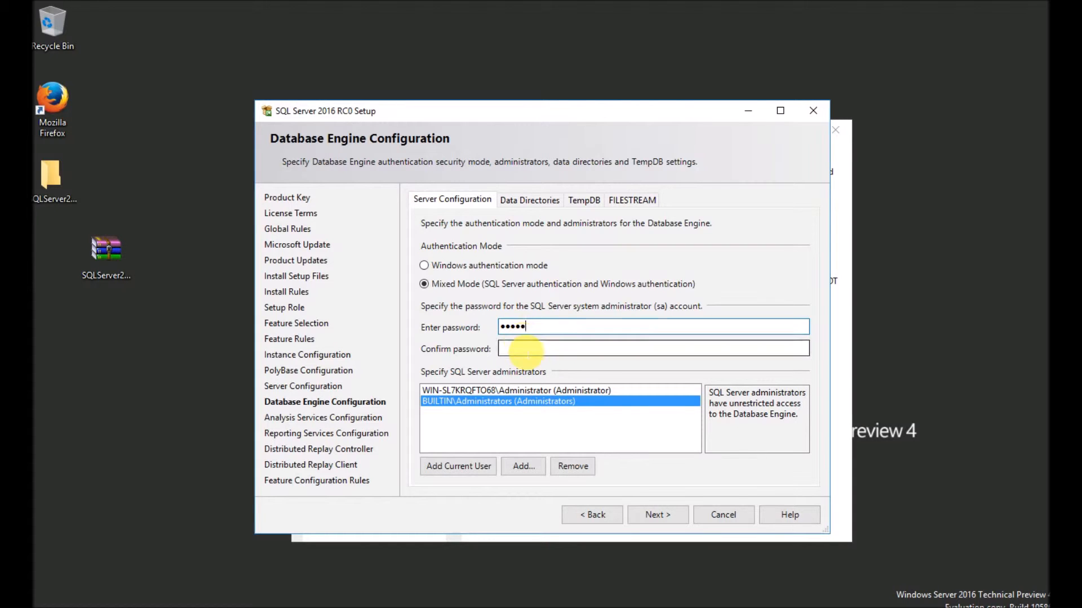
pyautogui.write('•••••')
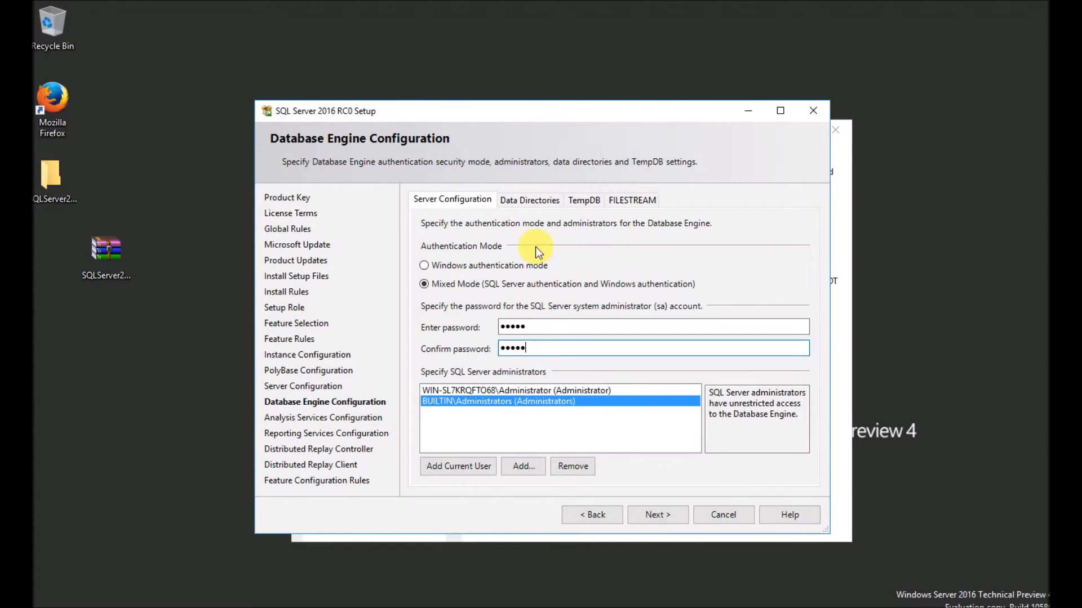
pyautogui.click(540, 204)
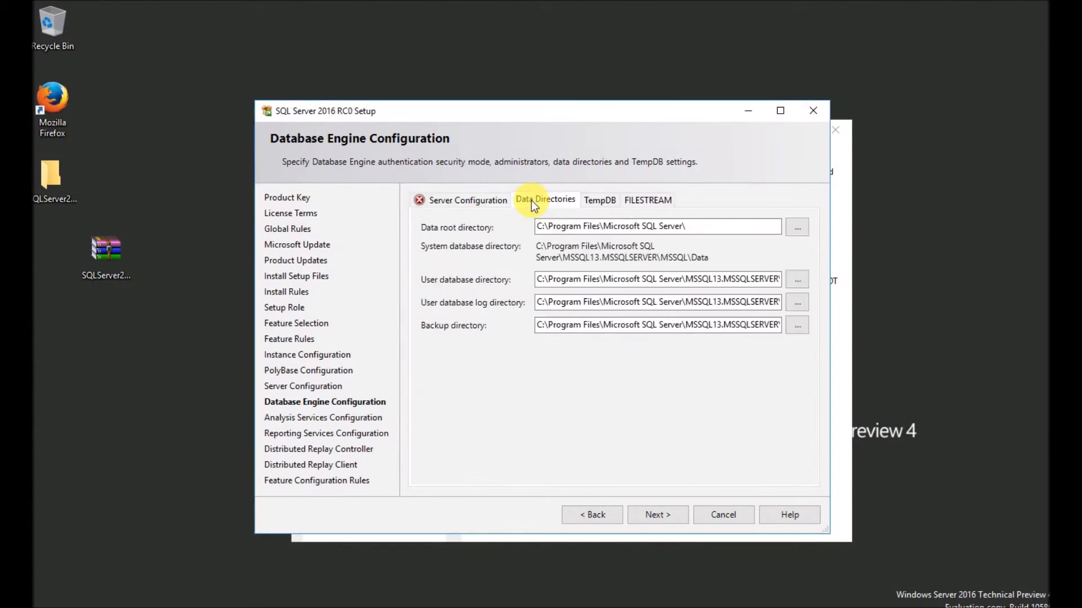
pyautogui.click(480, 201)
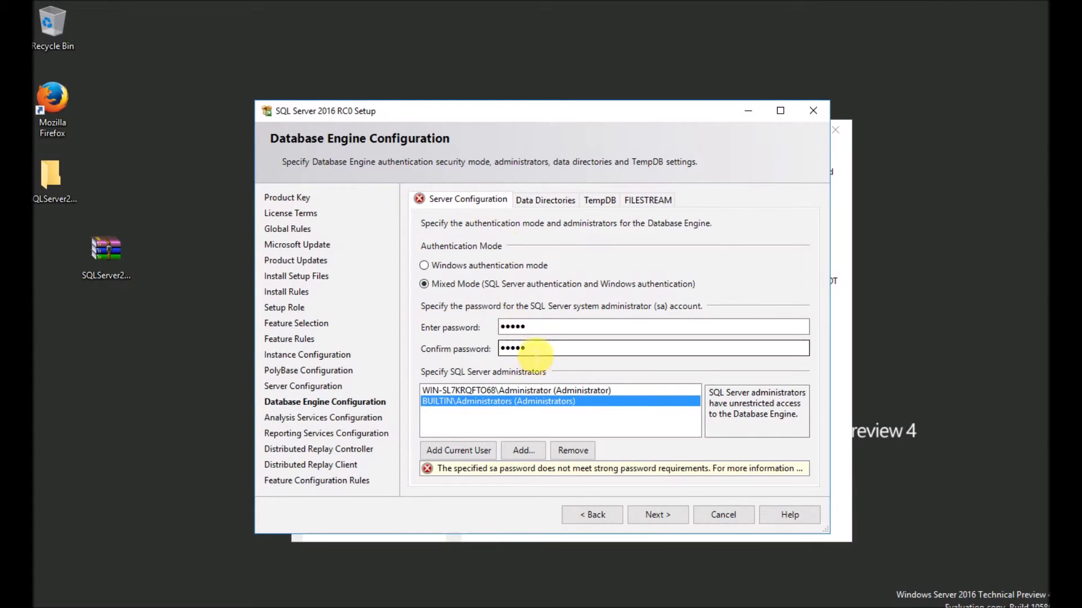
# Replace the sa account password with a stronger one and enter it again in the confirmation field
pyautogui.doubleClick(529, 326)
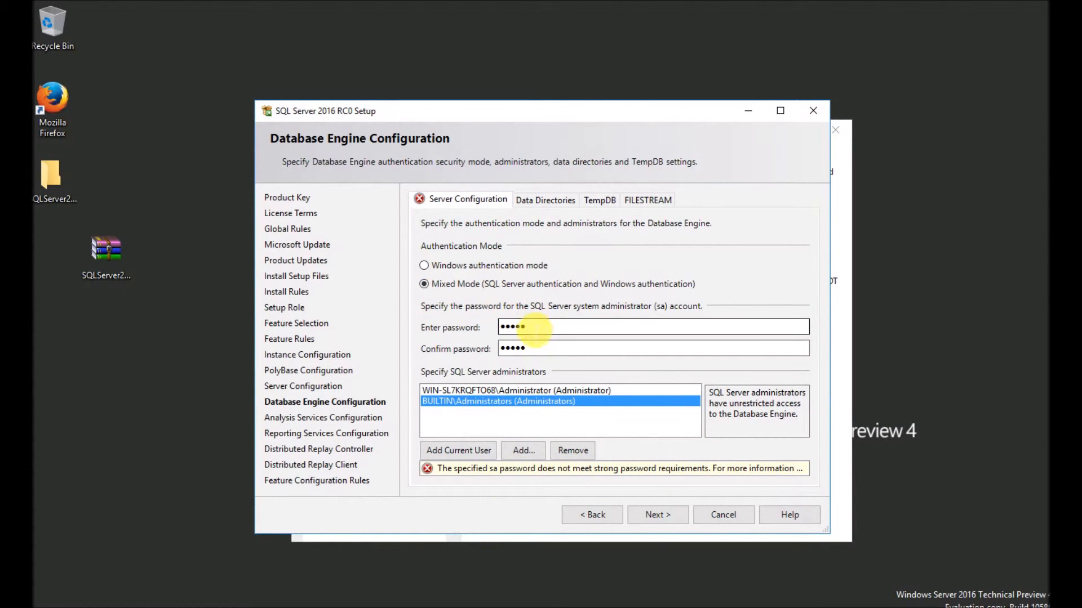
pyautogui.write('******')
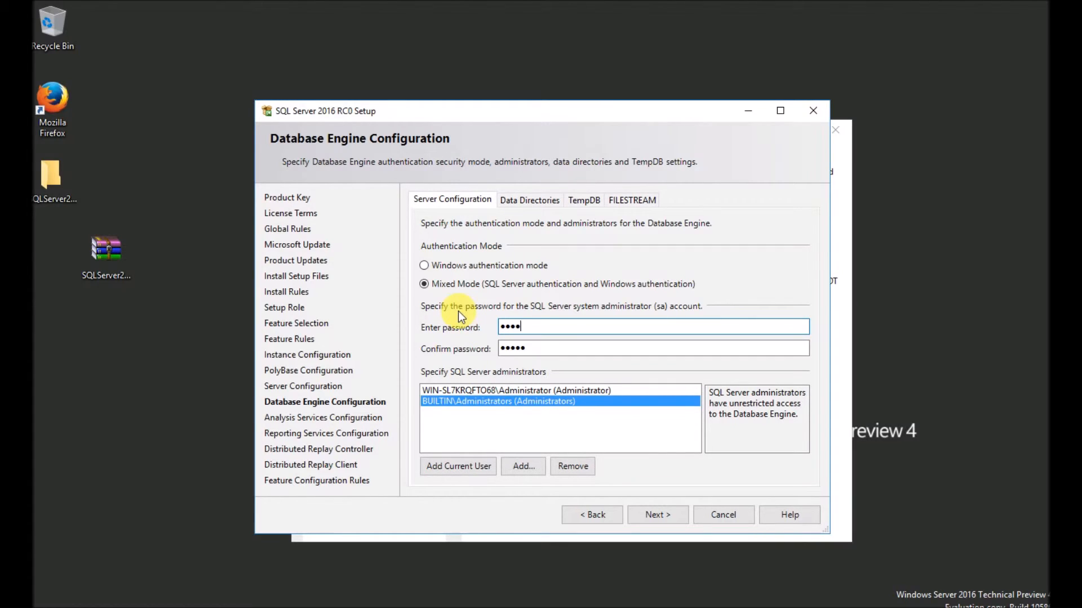
pyautogui.write('**')
pyautogui.press('Tab')
pyautogui.write('********')
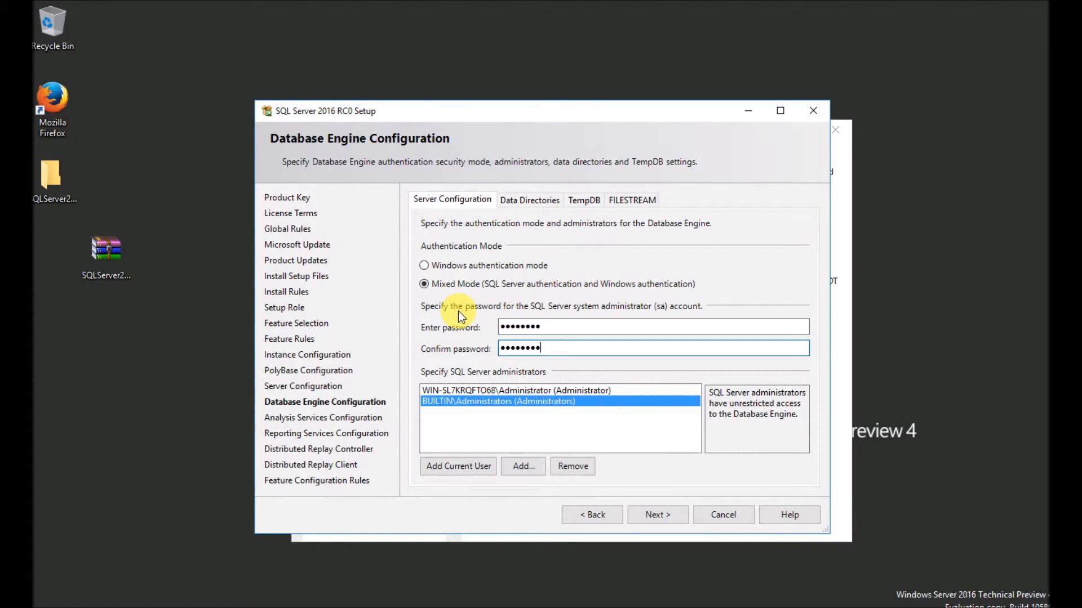
# Review the Database Engine's data directories, TempDB settings and FILESTREAM options
pyautogui.click(538, 198)
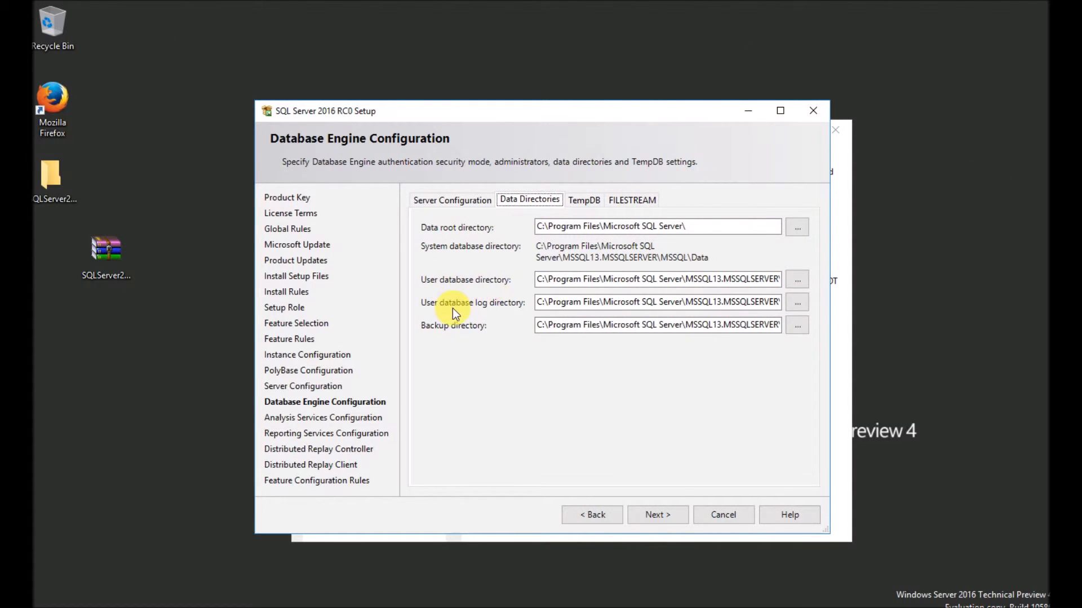
pyautogui.click(799, 278)
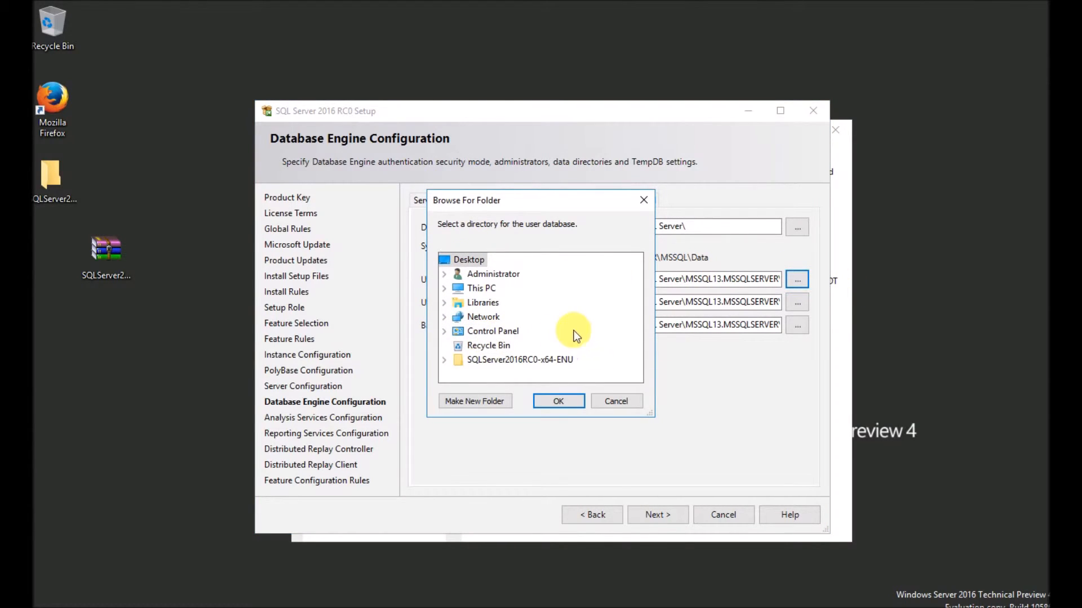
pyautogui.click(600, 405)
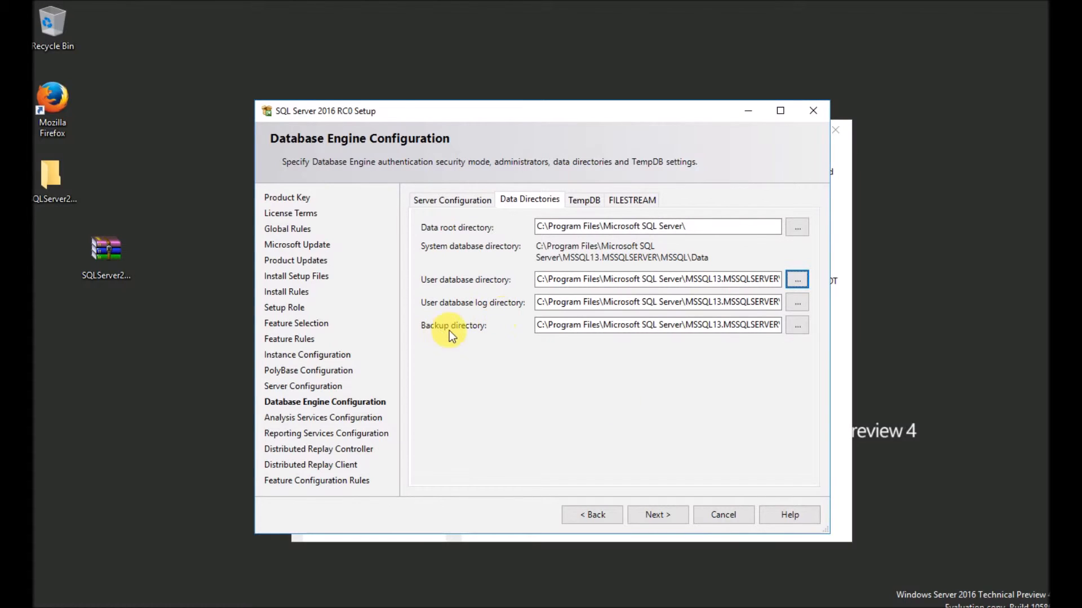
pyautogui.click(583, 200)
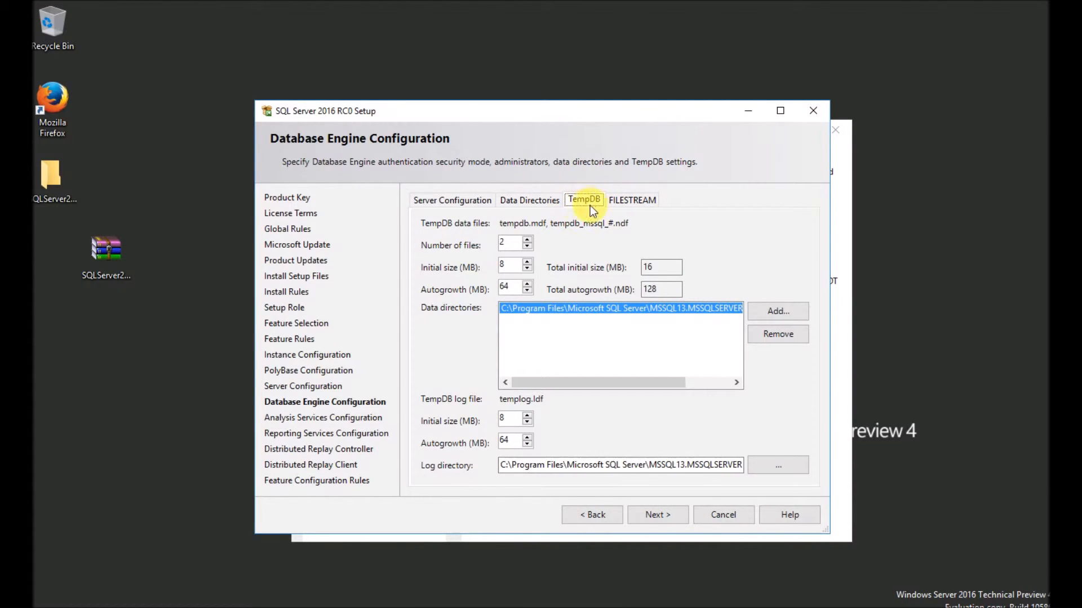
pyautogui.click(632, 200)
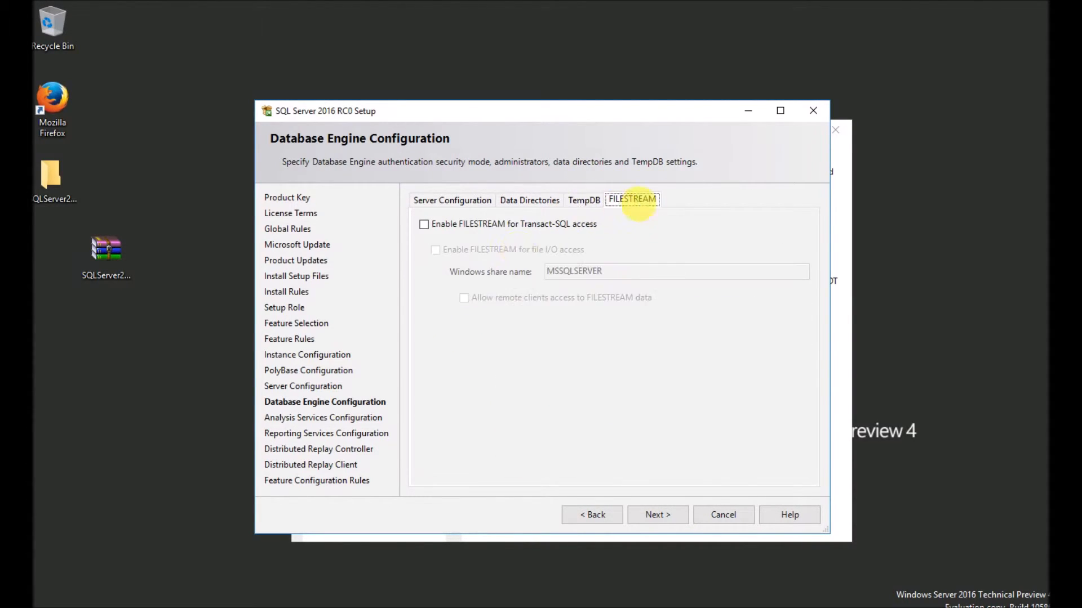
# Configure the TempDB data files with 4 files, an initial size of 64 MB and an autogrowth of 256 MB
pyautogui.click(583, 200)
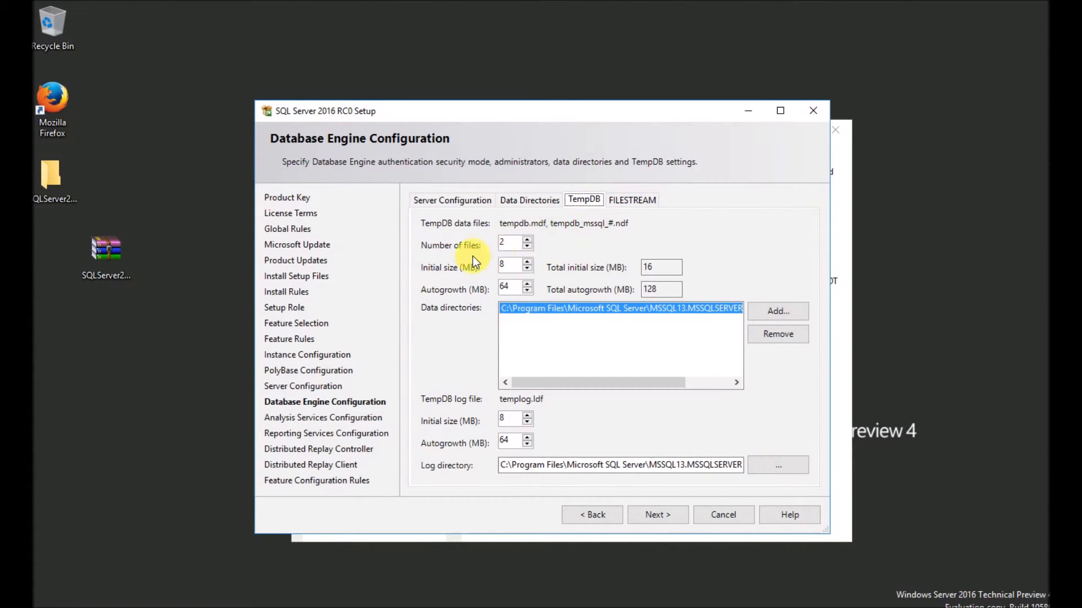
pyautogui.doubleClick(512, 264)
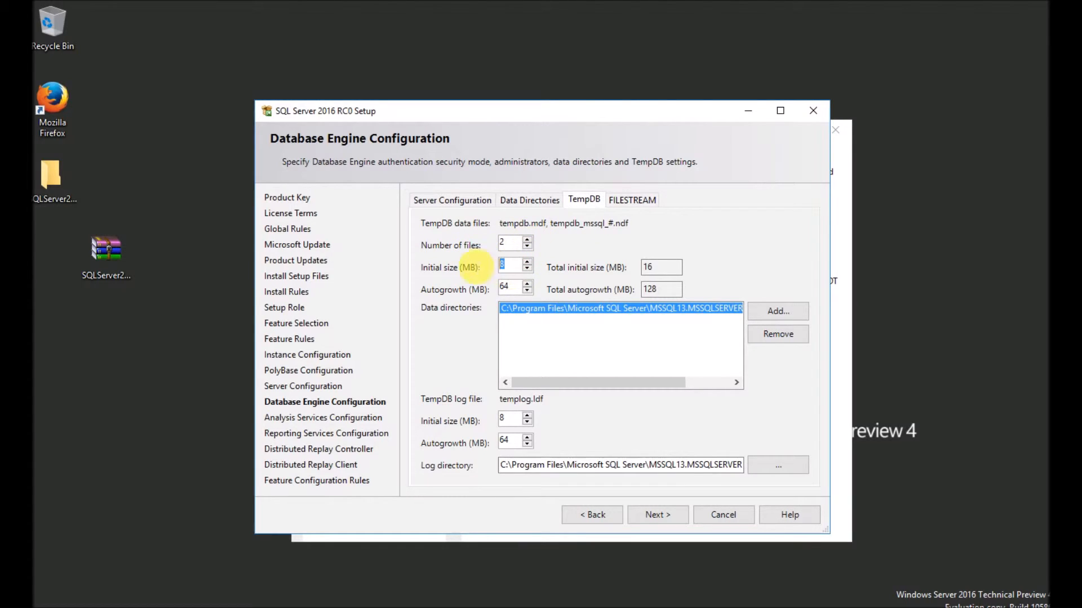
pyautogui.write('64')
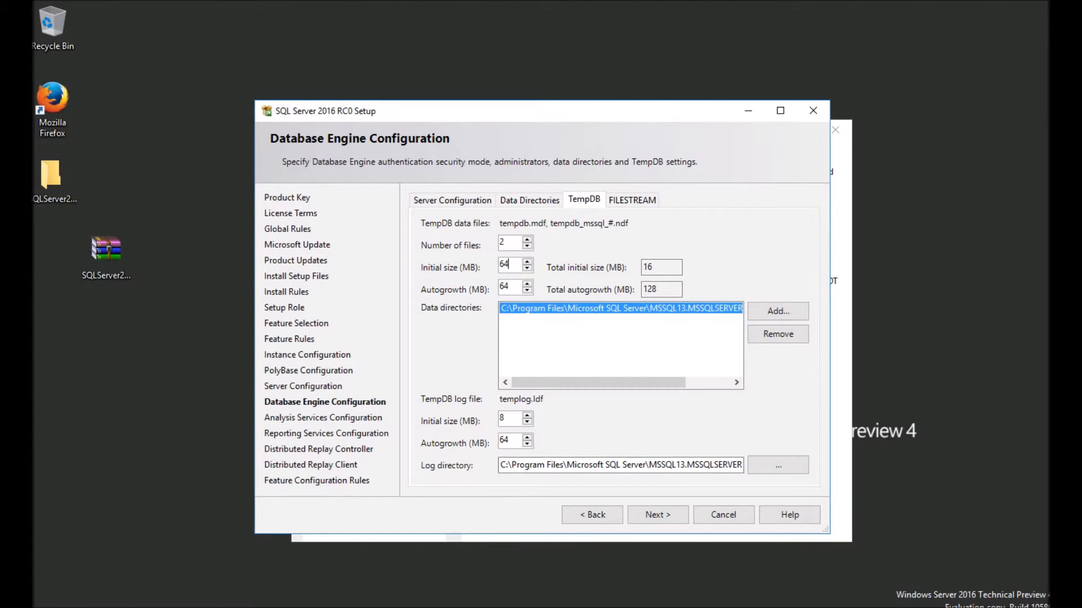
pyautogui.doubleClick(507, 288)
pyautogui.write('256')
pyautogui.click(529, 239)
pyautogui.click(529, 239)
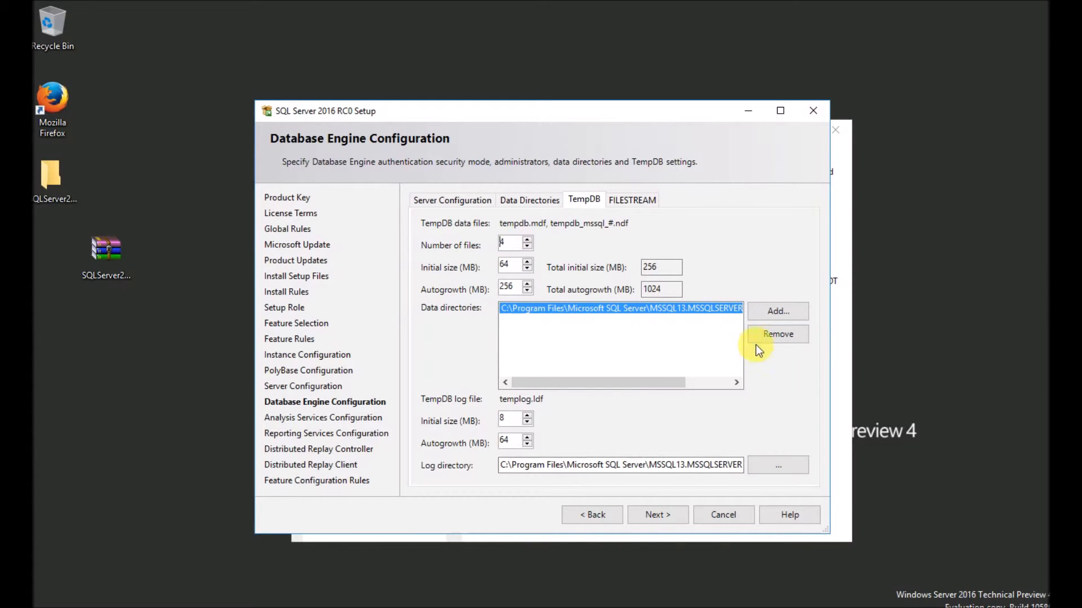
# Check the TempDB directory choices and FILESTREAM options without changes, and continue to Analysis Services Configuration
pyautogui.click(773, 309)
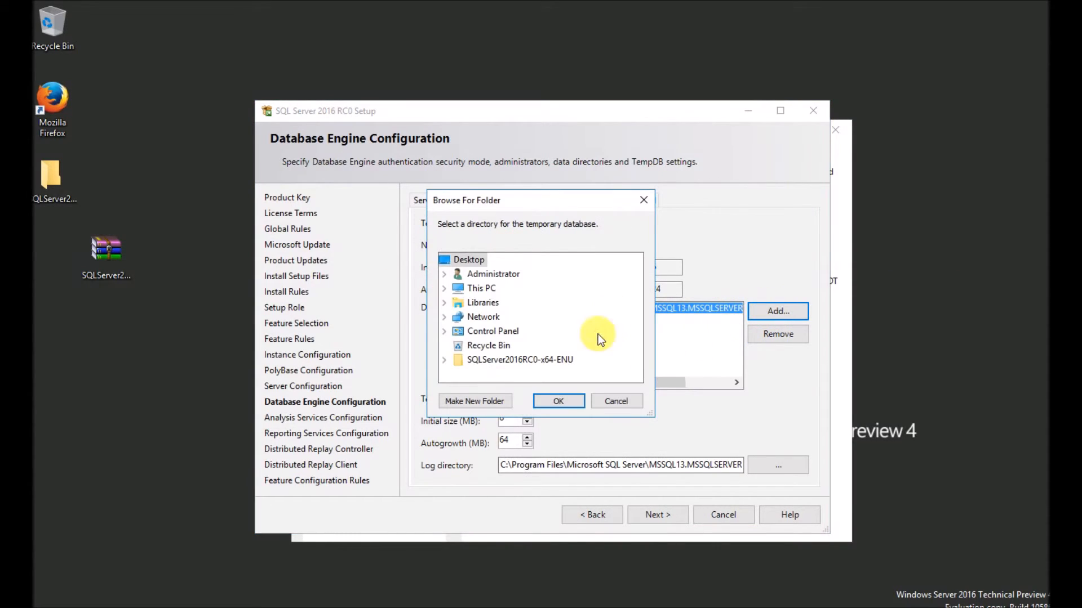
pyautogui.click(618, 402)
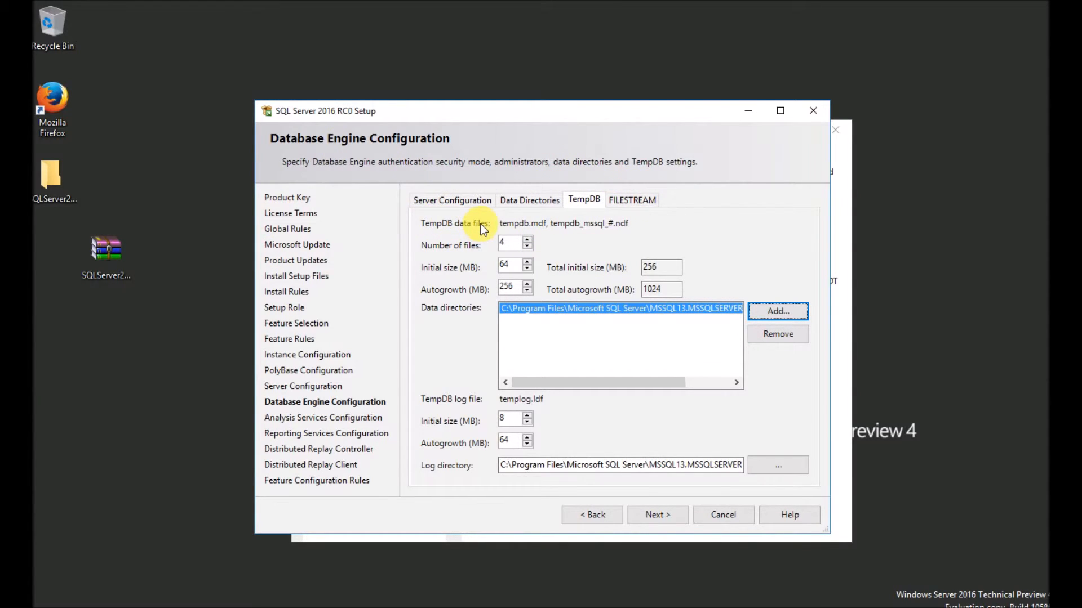
pyautogui.click(624, 202)
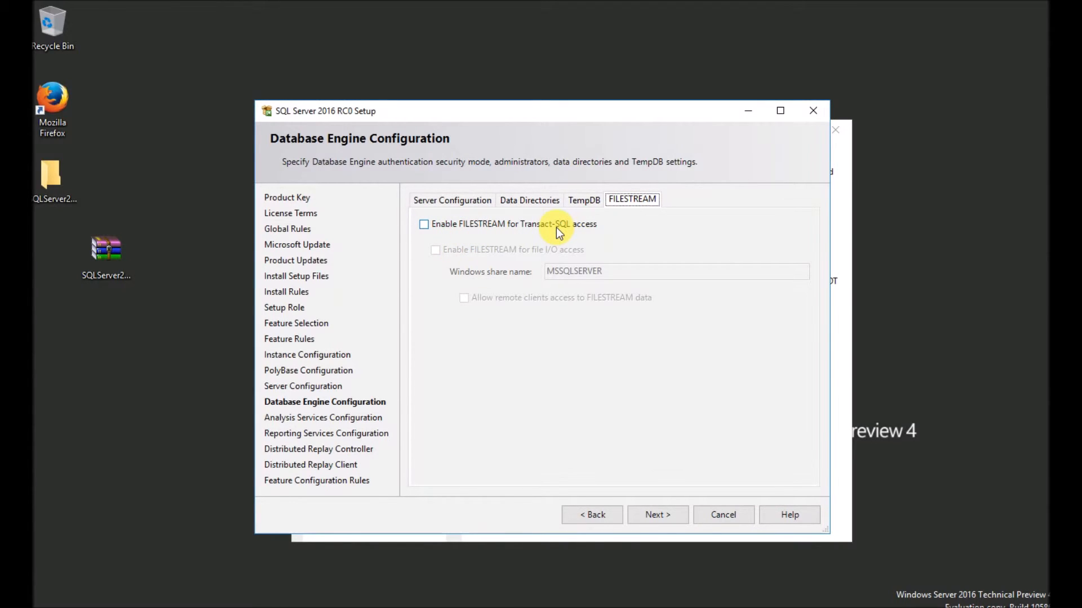
pyautogui.click(581, 200)
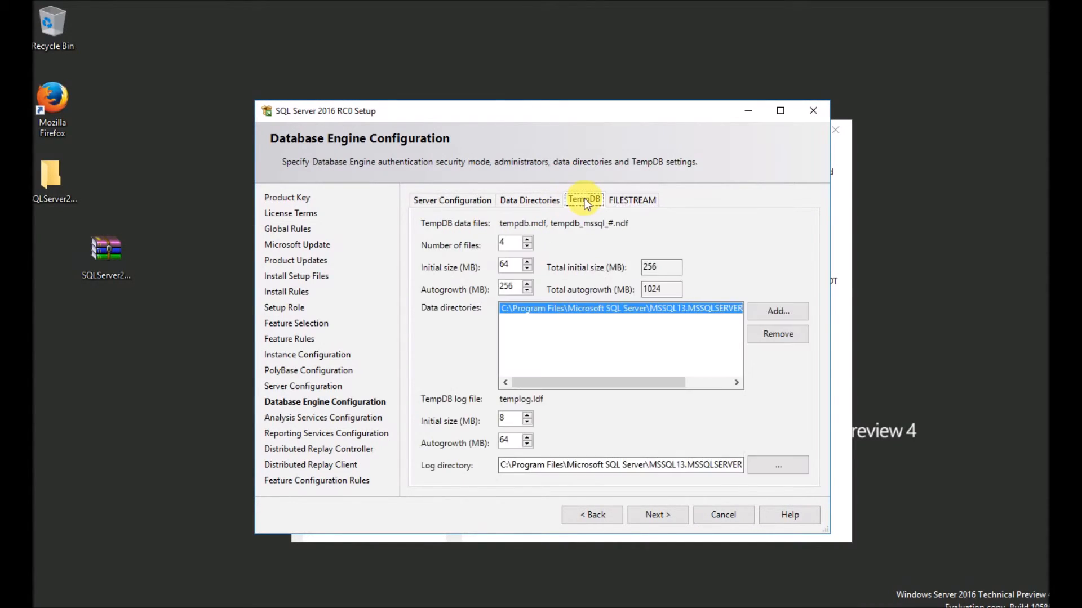
pyautogui.click(452, 199)
pyautogui.click(649, 510)
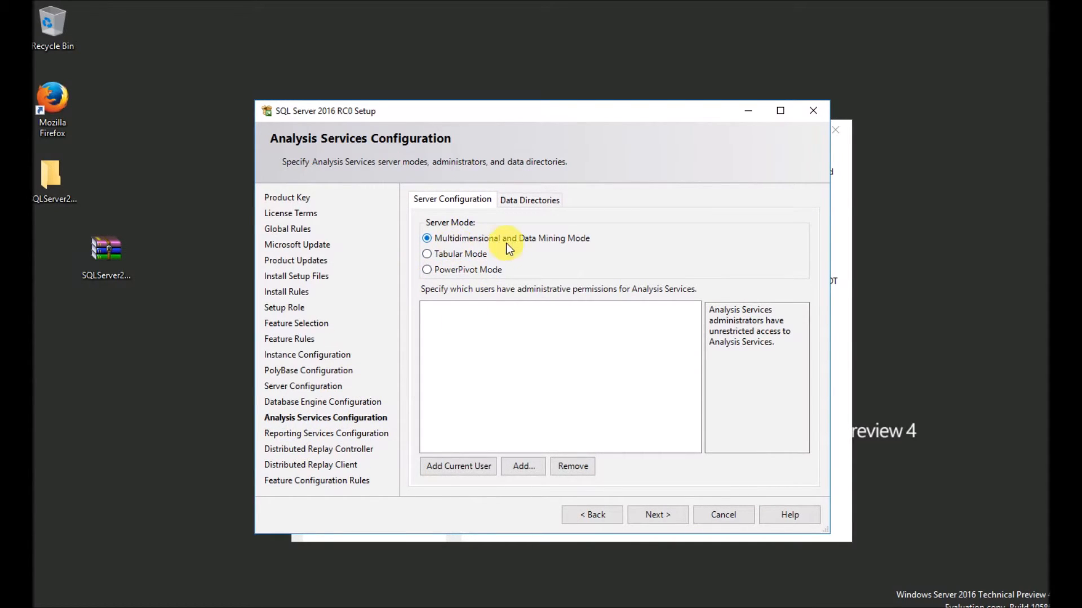
# Keep Multidimensional and Data Mining Mode for Analysis Services and add the current user as an administrator
pyautogui.click(465, 269)
pyautogui.click(467, 255)
pyautogui.click(471, 241)
pyautogui.click(511, 199)
pyautogui.click(438, 200)
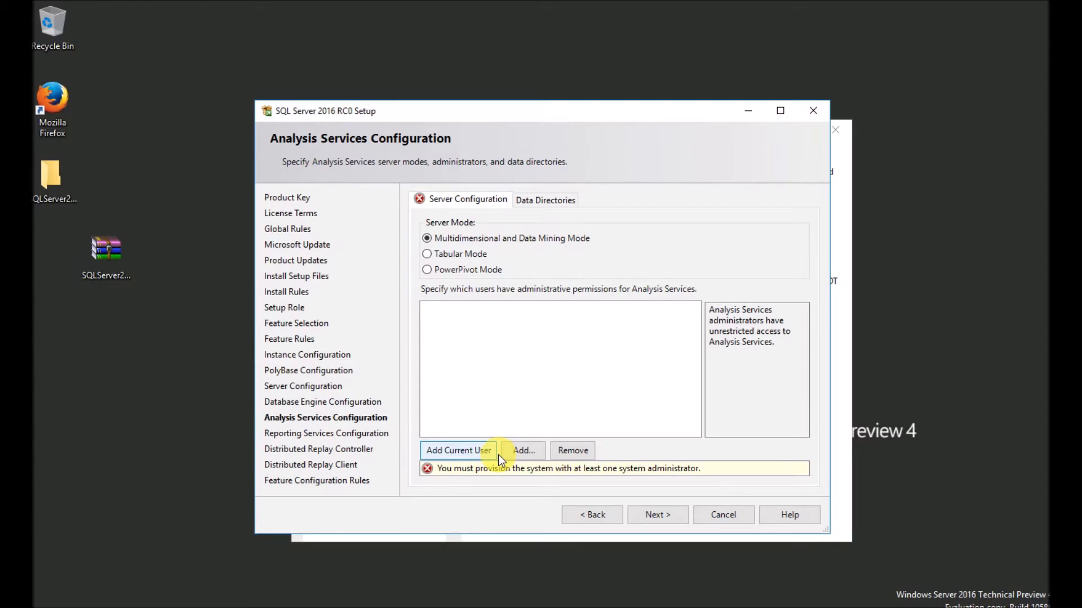
pyautogui.click(497, 454)
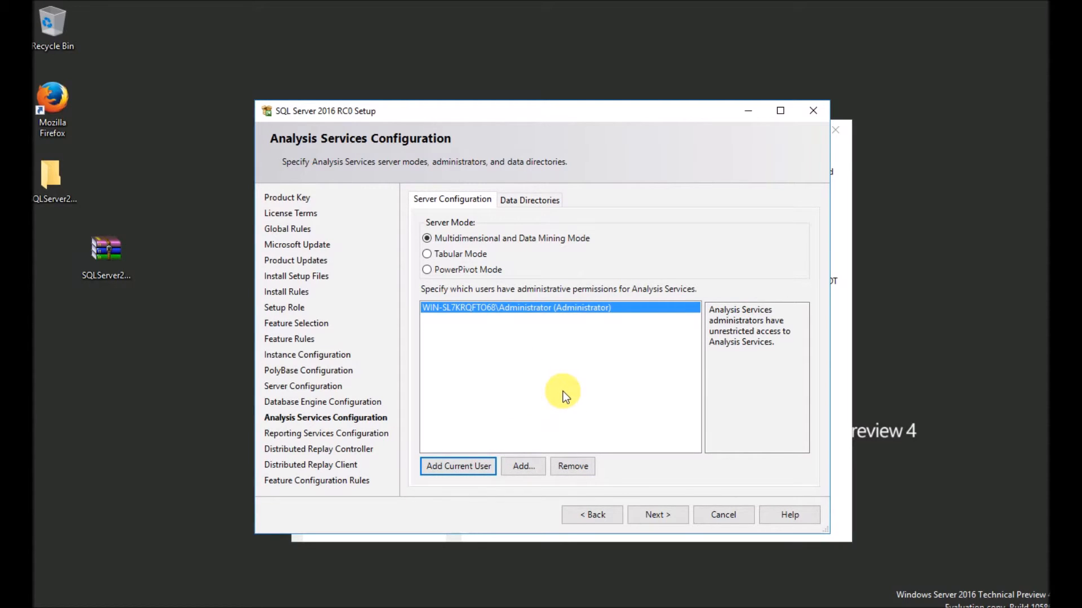
pyautogui.click(534, 470)
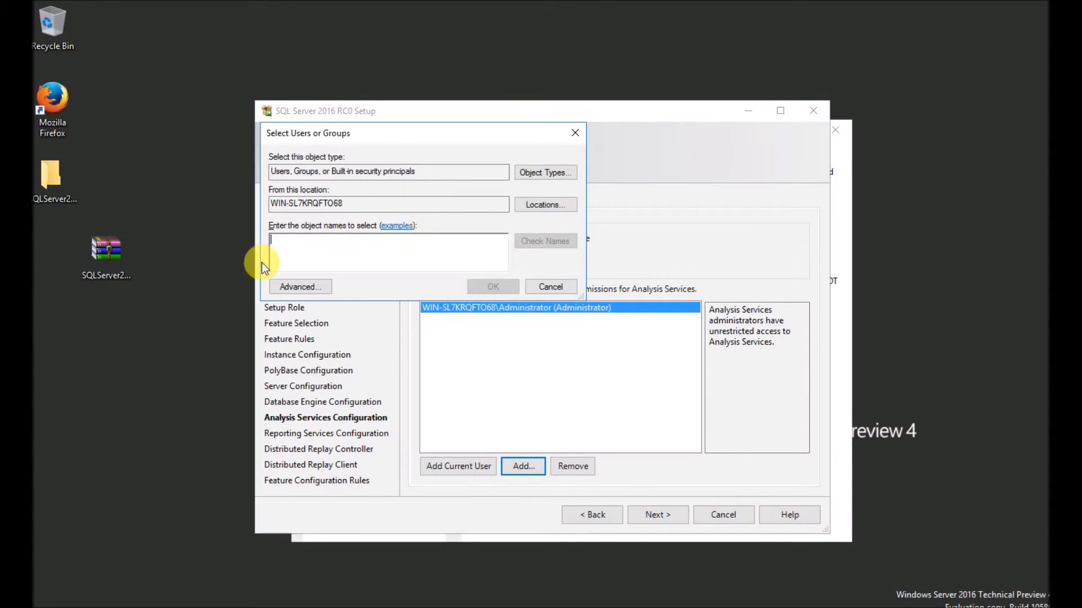
pyautogui.click(545, 204)
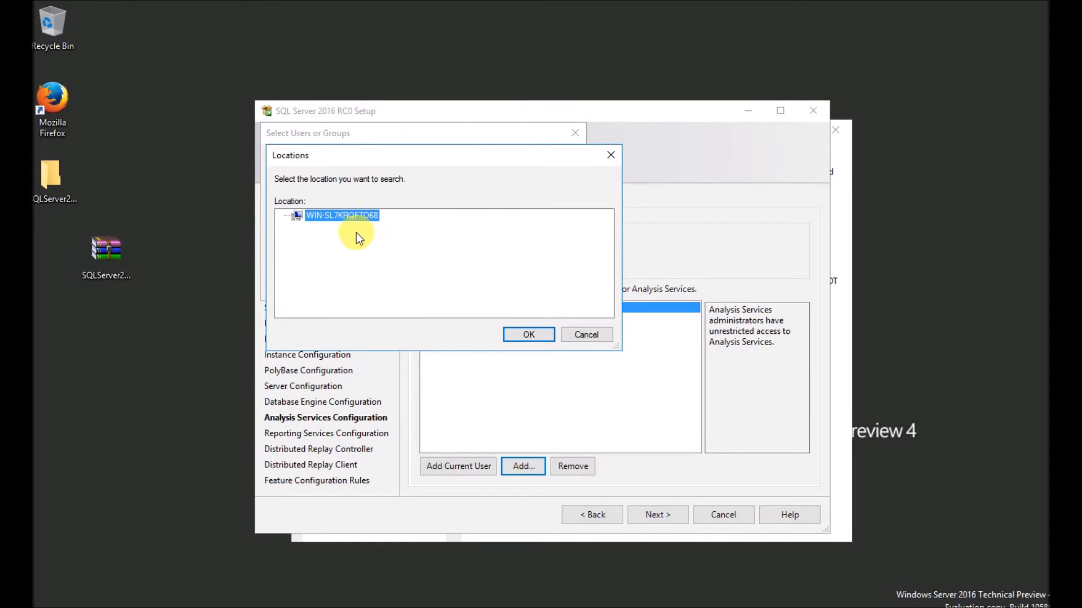
pyautogui.click(528, 334)
pyautogui.click(298, 286)
pyautogui.click(594, 289)
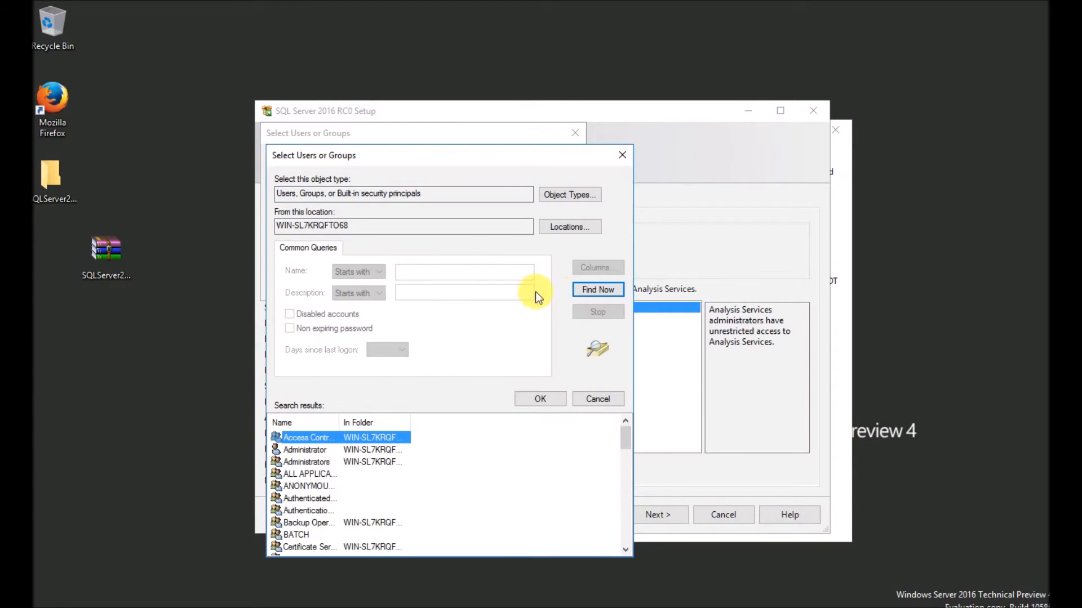
pyautogui.scroll(-3, 319, 448)
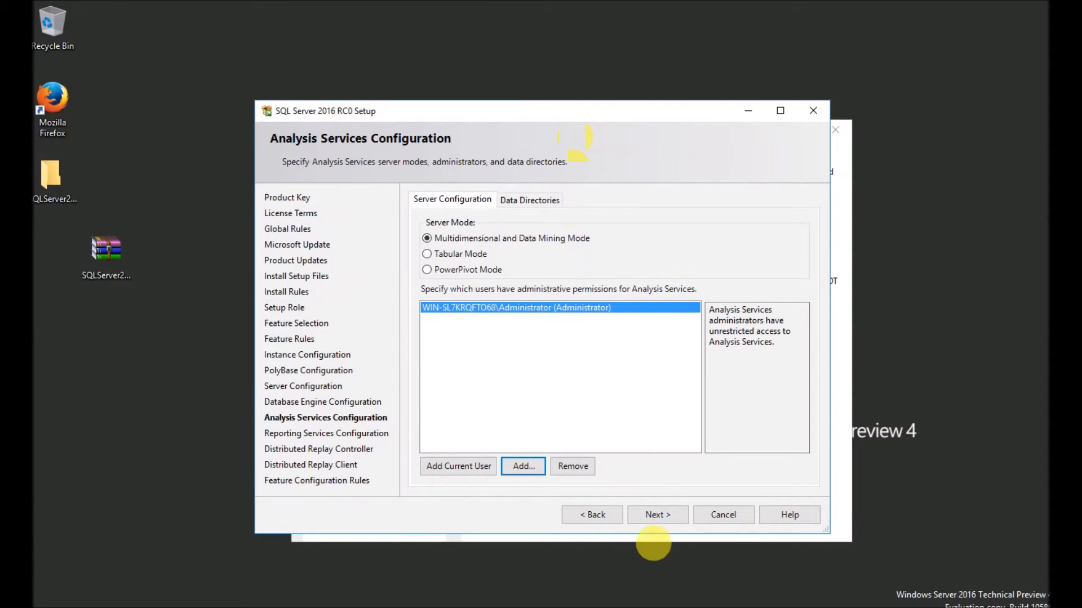
# Continue to Reporting Services Configuration and keep Install and configure selected for Native Mode
pyautogui.click(664, 514)
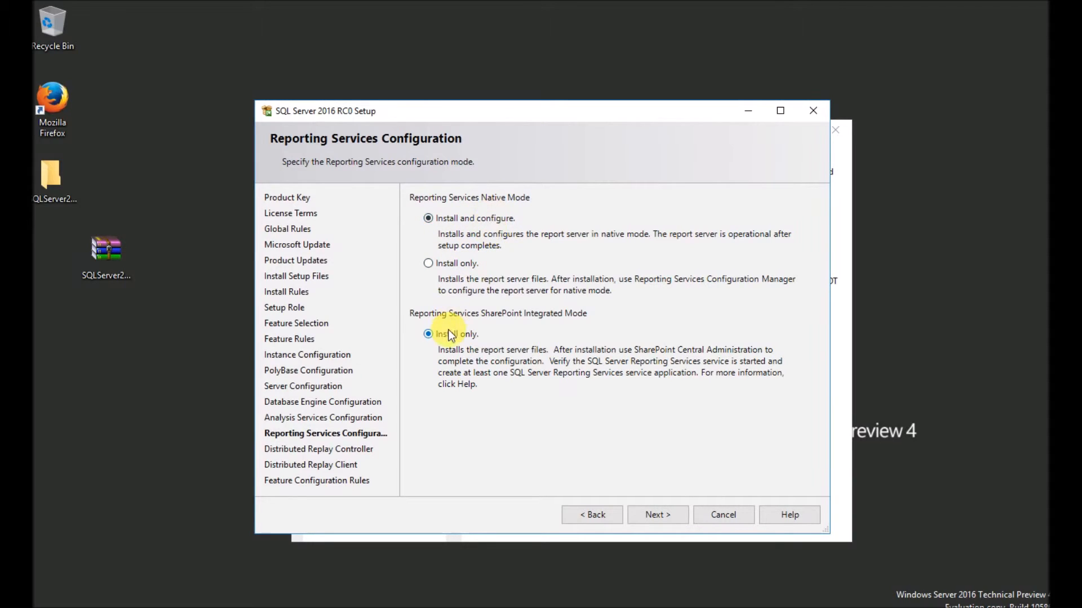
pyautogui.click(471, 263)
pyautogui.click(496, 218)
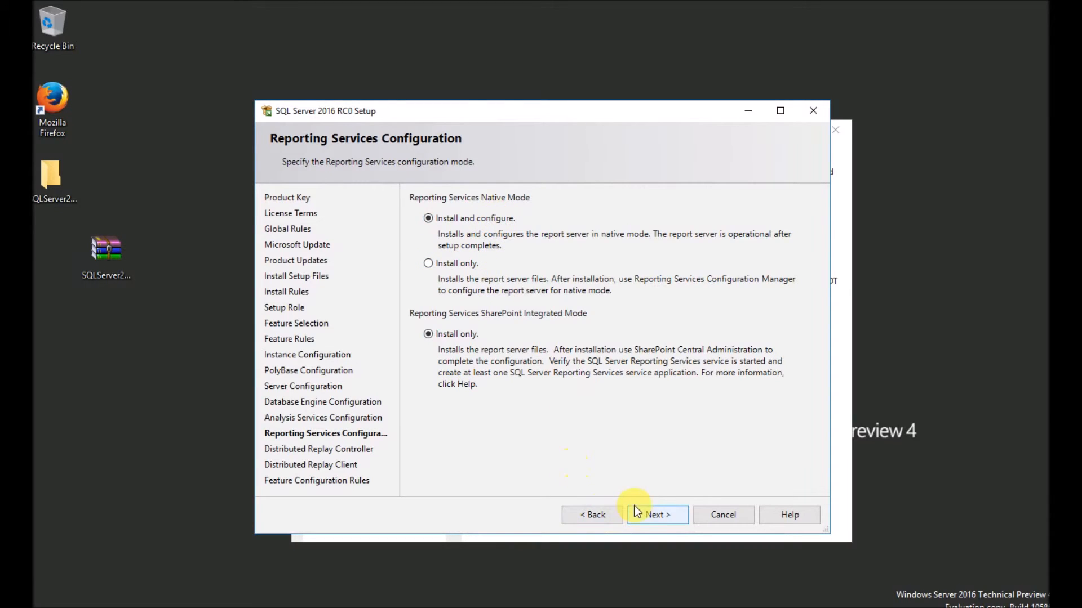
# Grant the current user permissions for the Distributed Replay Controller service and continue to the Distributed Replay Client page
pyautogui.click(656, 512)
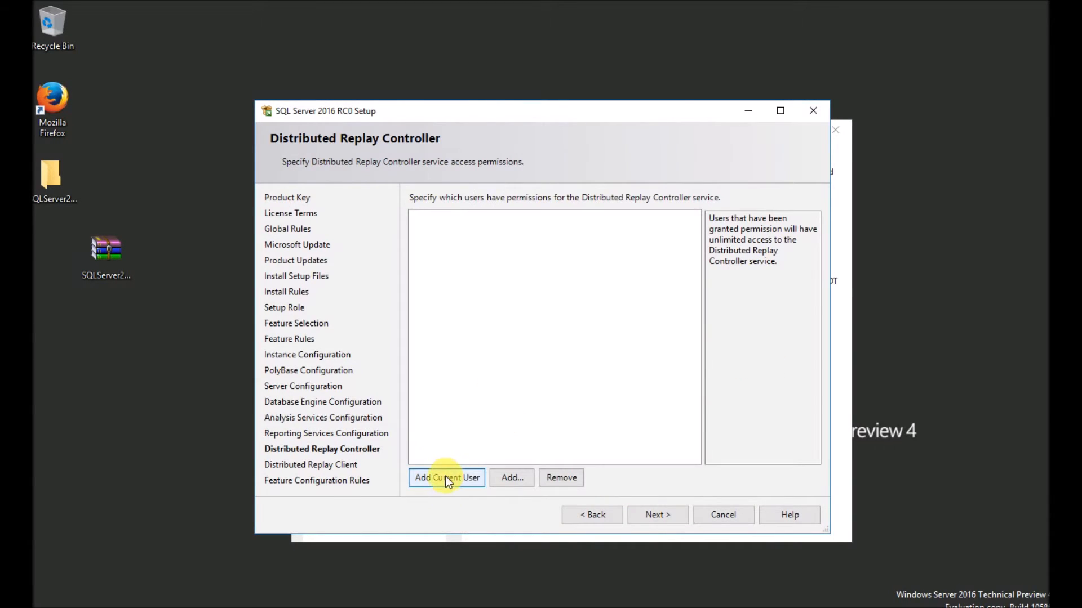
pyautogui.click(475, 480)
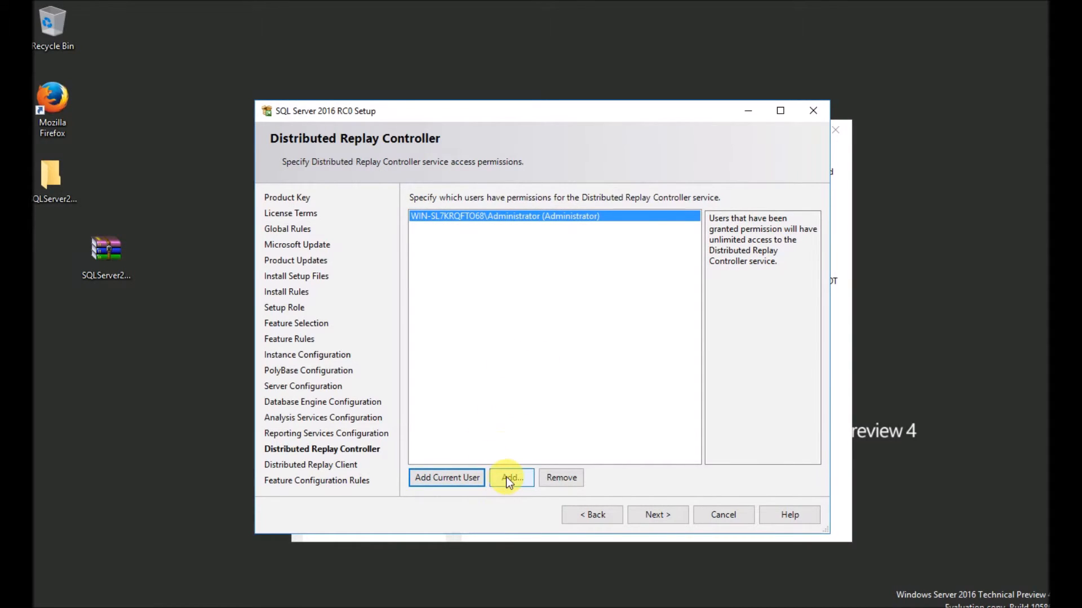
pyautogui.click(657, 513)
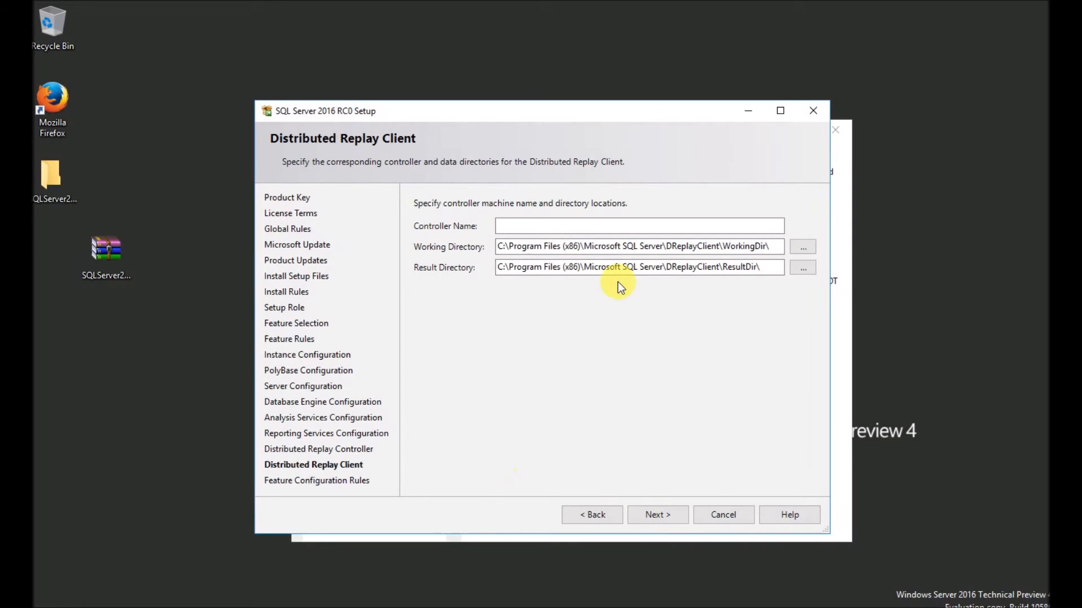
# Set the Distributed Replay Client's controller name to SQLD, keep the default directories and continue to Ready to Install
pyautogui.click(563, 226)
pyautogui.write('S')
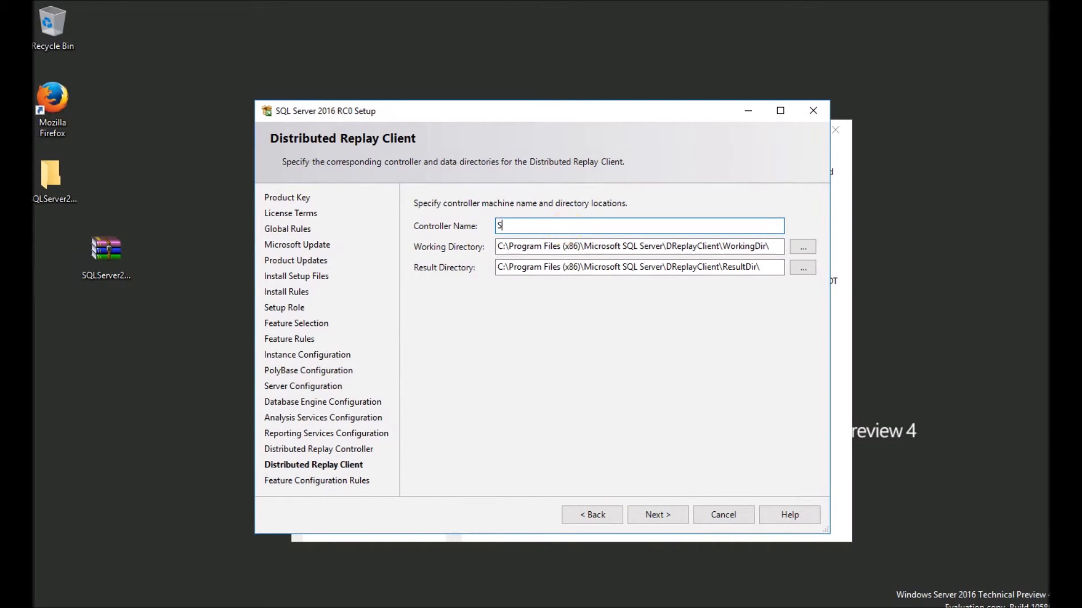
pyautogui.write('QLS')
pyautogui.press('BackSpace')
pyautogui.write('D')
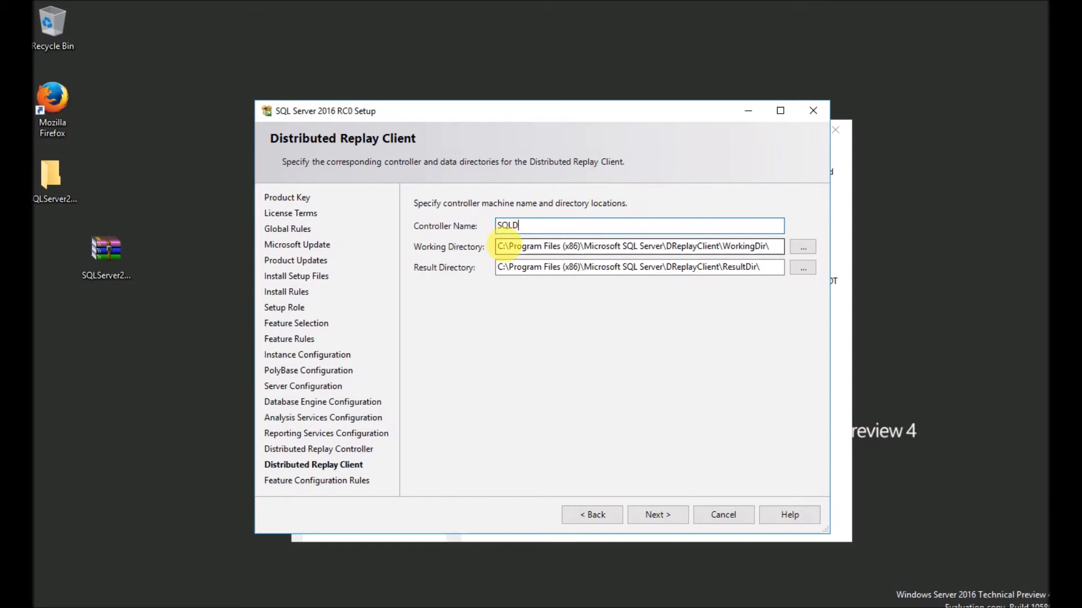
pyautogui.click(654, 514)
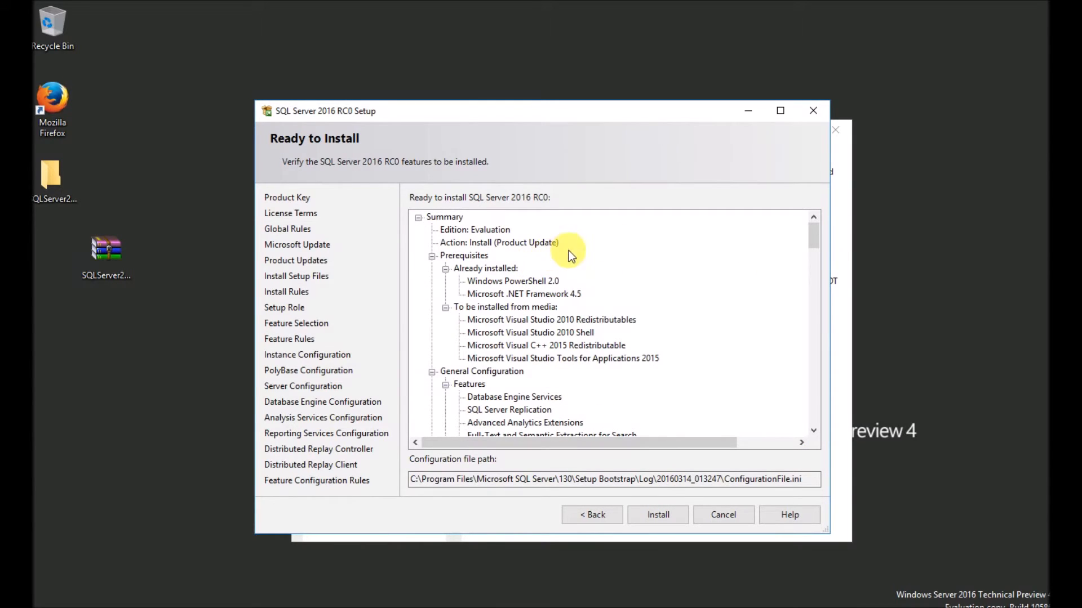
# Review the summary of SQL Server 2016 RC0 features and start the installation
pyautogui.moveTo(814, 226); pyautogui.dragTo(817, 415)
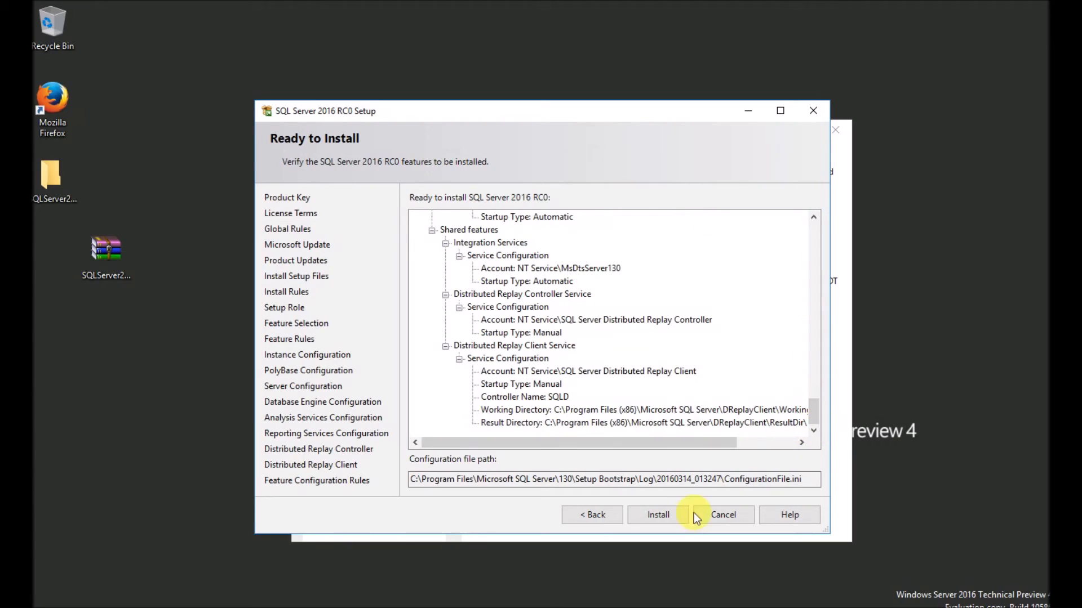
pyautogui.click(660, 515)
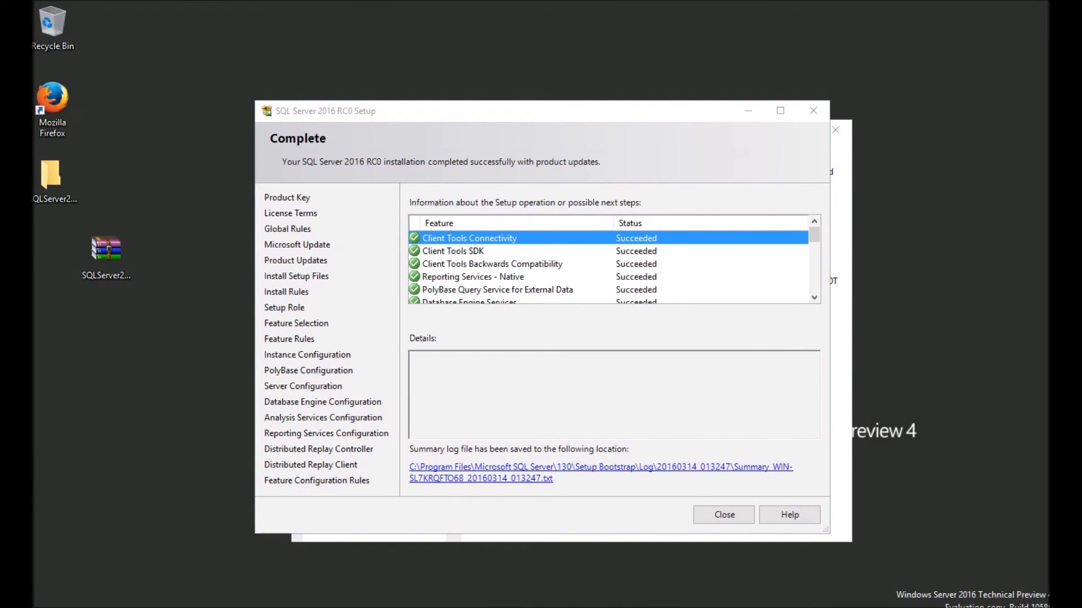
# Check the installation status of the listed features and close the completed SQL Server setup wizard
pyautogui.click(451, 251)
pyautogui.scroll(-1, 472, 277)
pyautogui.click(468, 252)
pyautogui.scroll(-1, 473, 271)
pyautogui.click(468, 264)
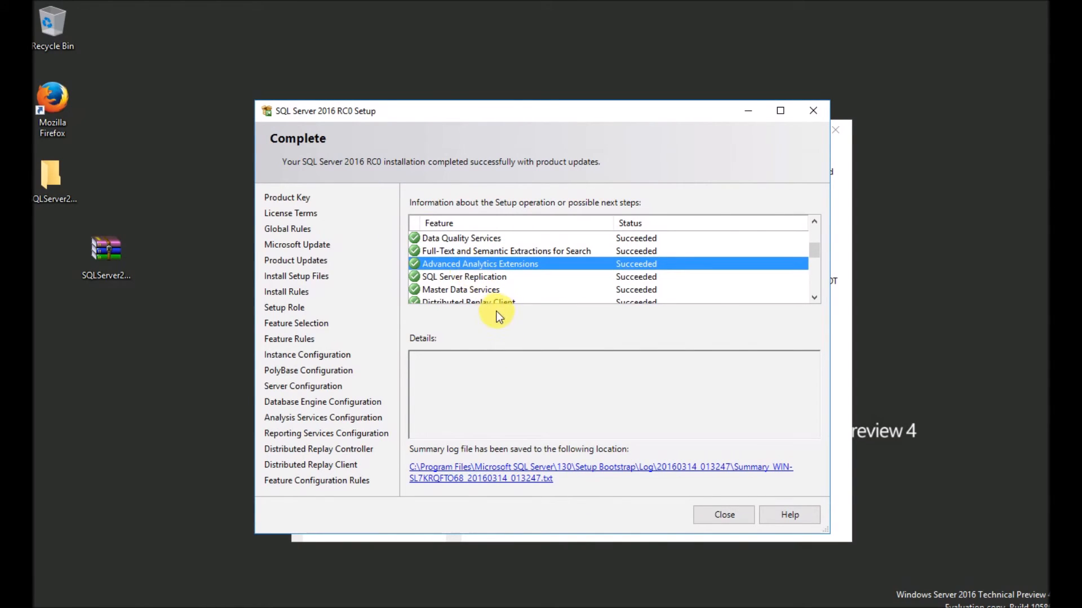
pyautogui.scroll(-5, 468, 282)
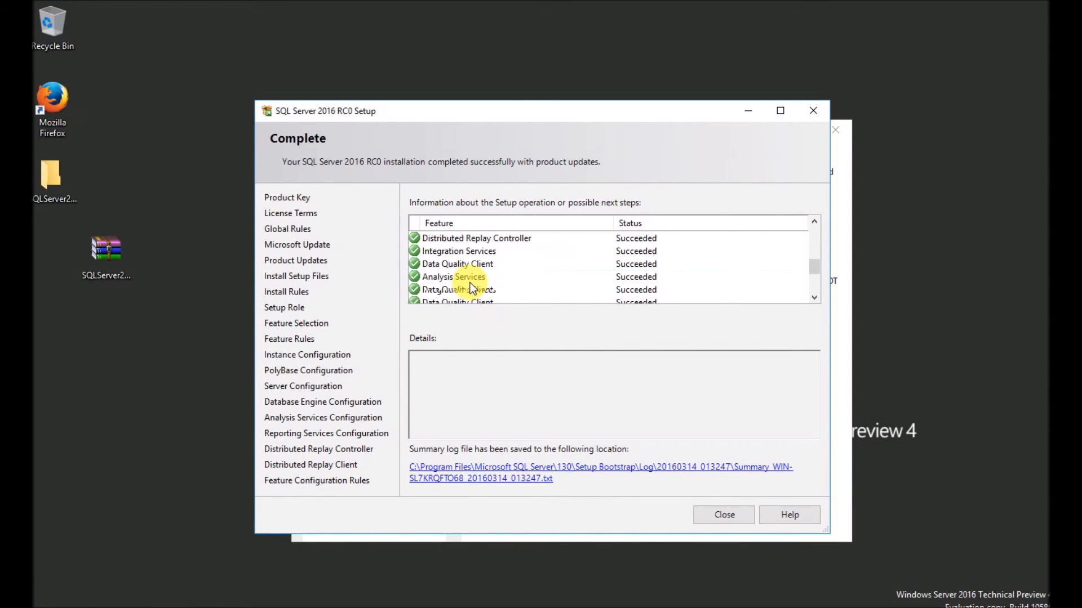
pyautogui.click(721, 516)
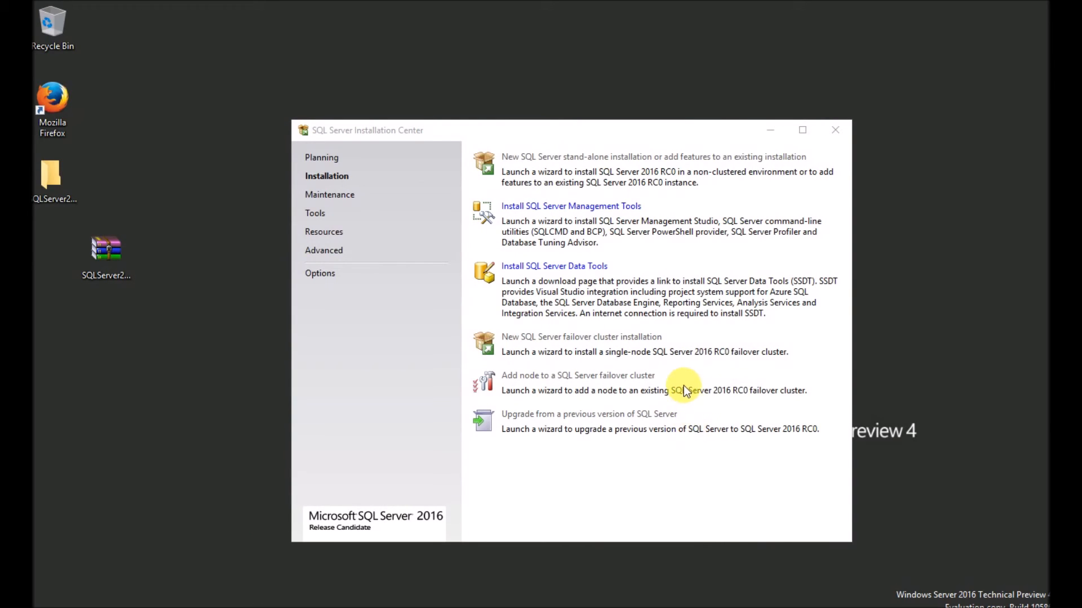
pyautogui.press('super+r')
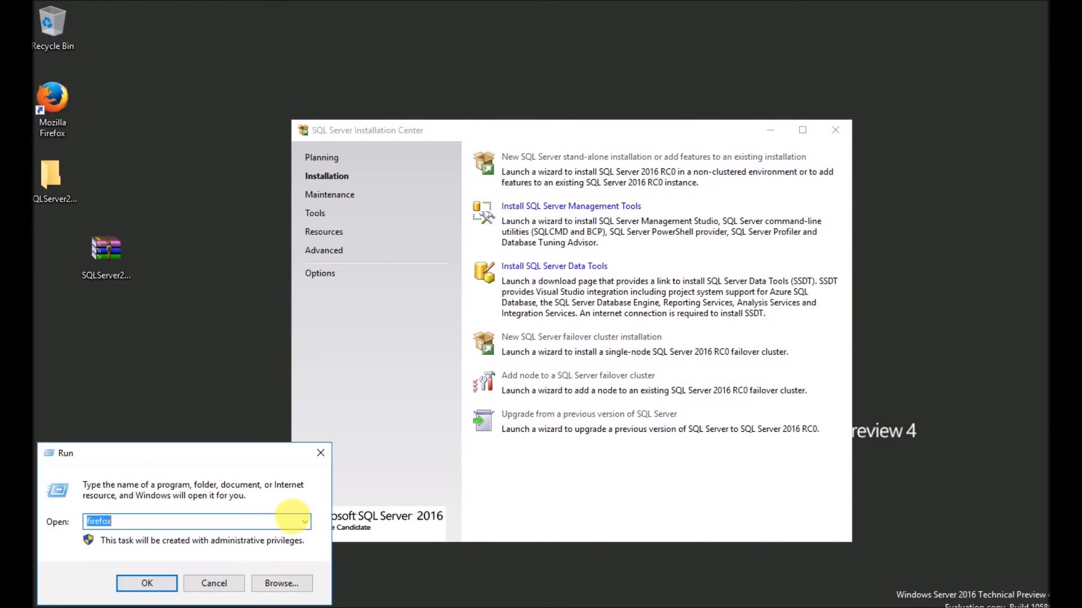
pyautogui.click(224, 586)
pyautogui.click(43, 607)
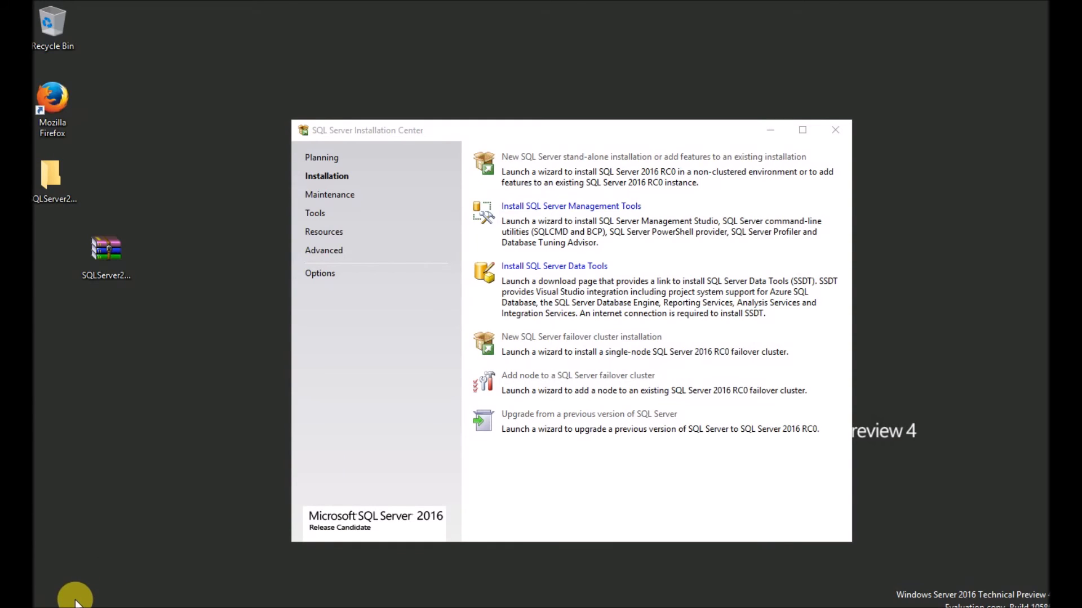
# Examine the installed programs in both Microsoft SQL Server groups among all apps, and return to the Installation Center
pyautogui.click(45, 607)
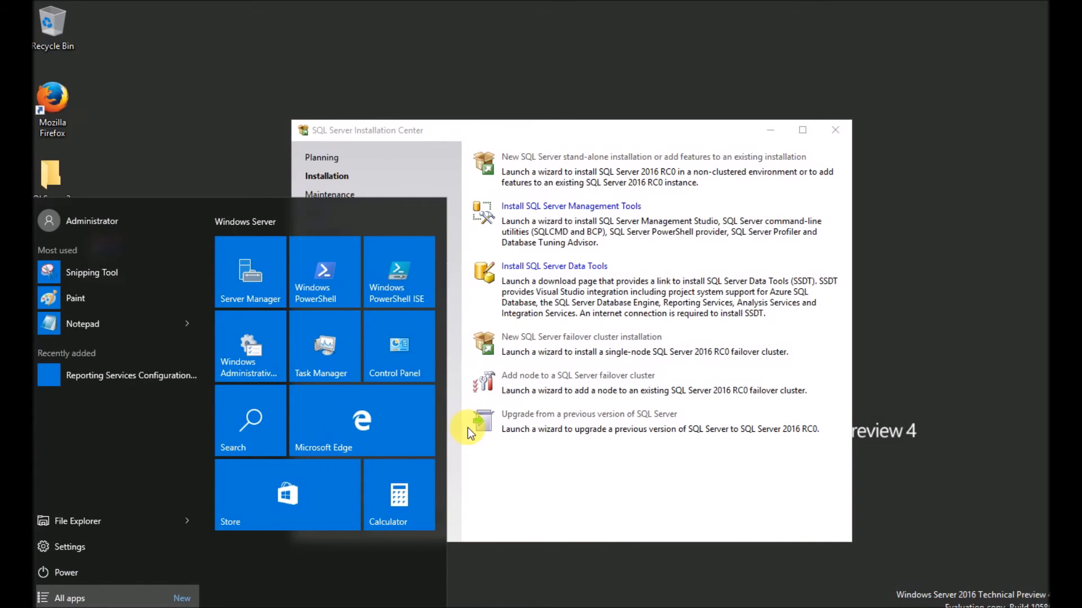
pyautogui.click(56, 598)
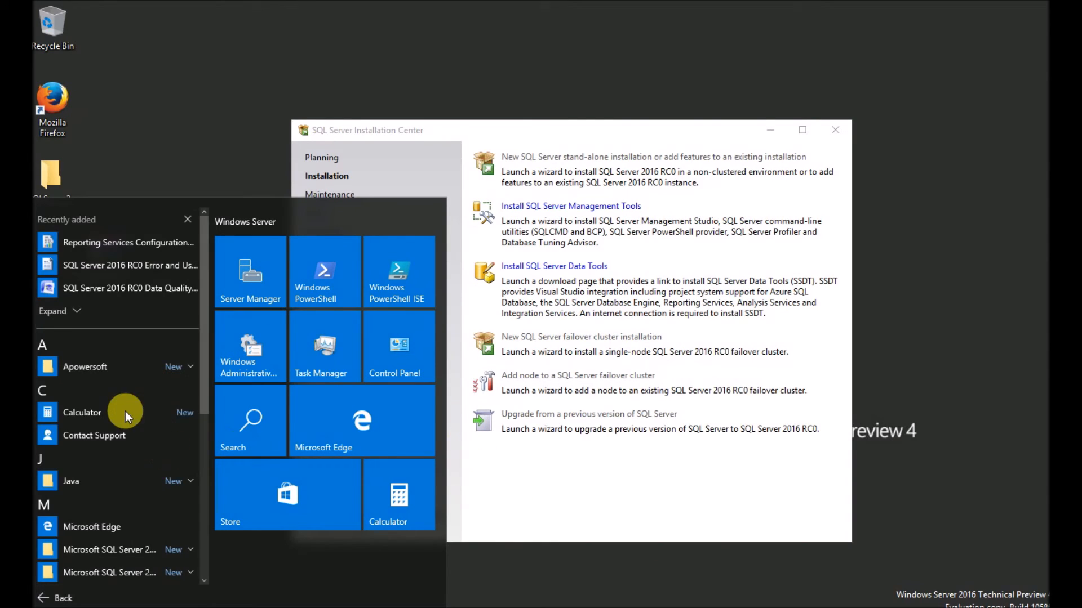
pyautogui.click(64, 598)
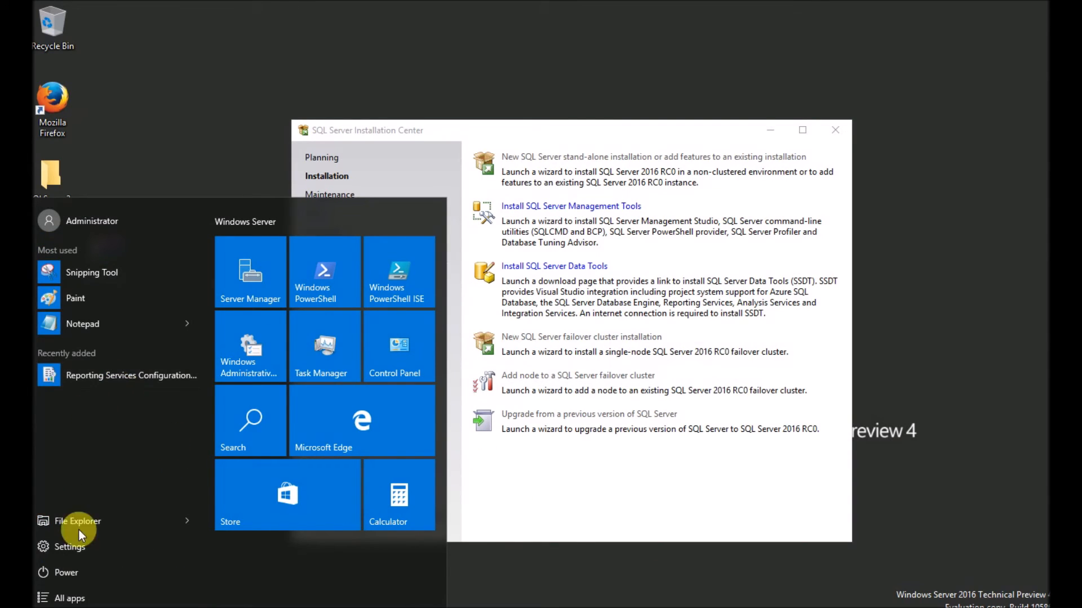
pyautogui.click(62, 598)
pyautogui.scroll(-3, 135, 507)
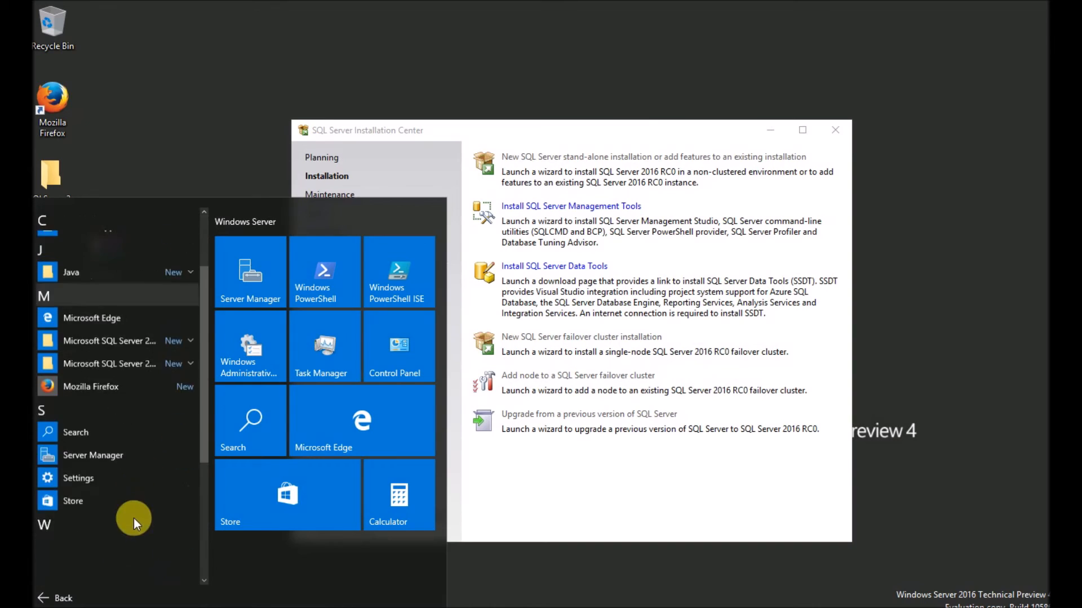
pyautogui.click(118, 323)
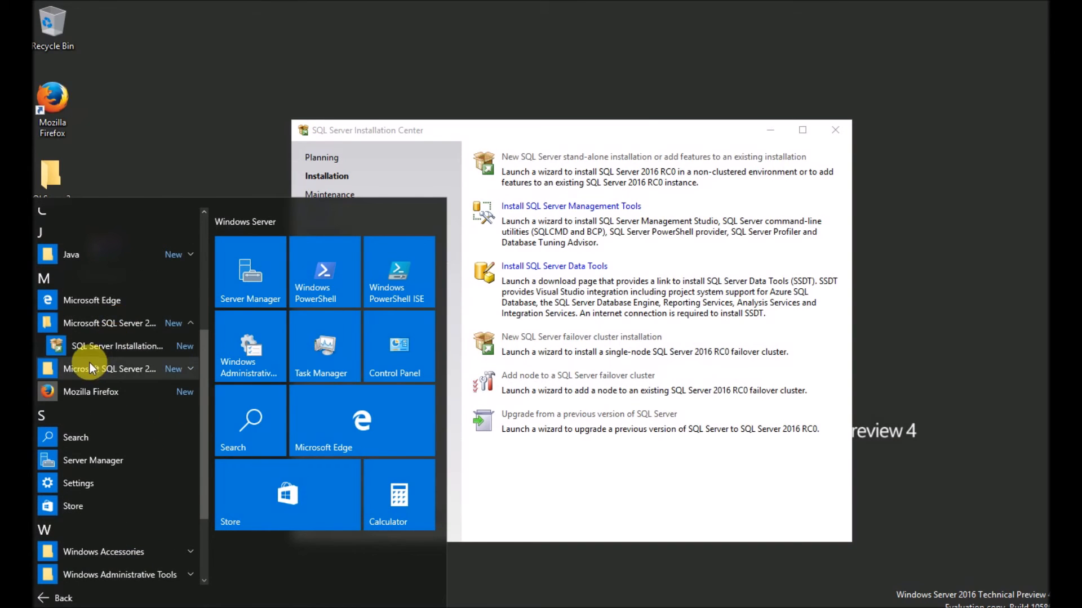
pyautogui.click(103, 369)
pyautogui.scroll(-2, 113, 417)
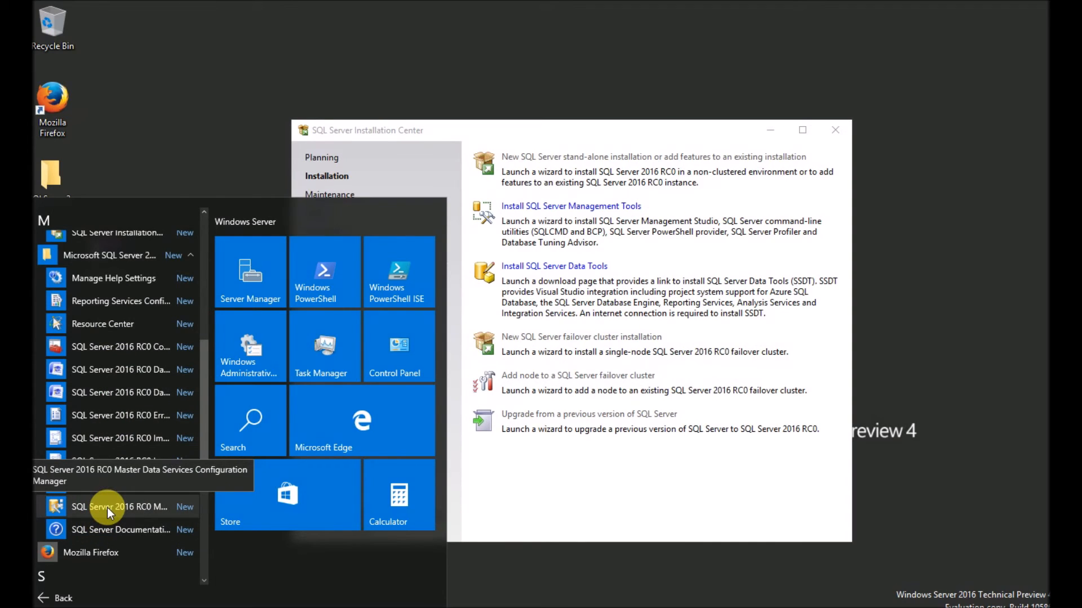
pyautogui.click(607, 484)
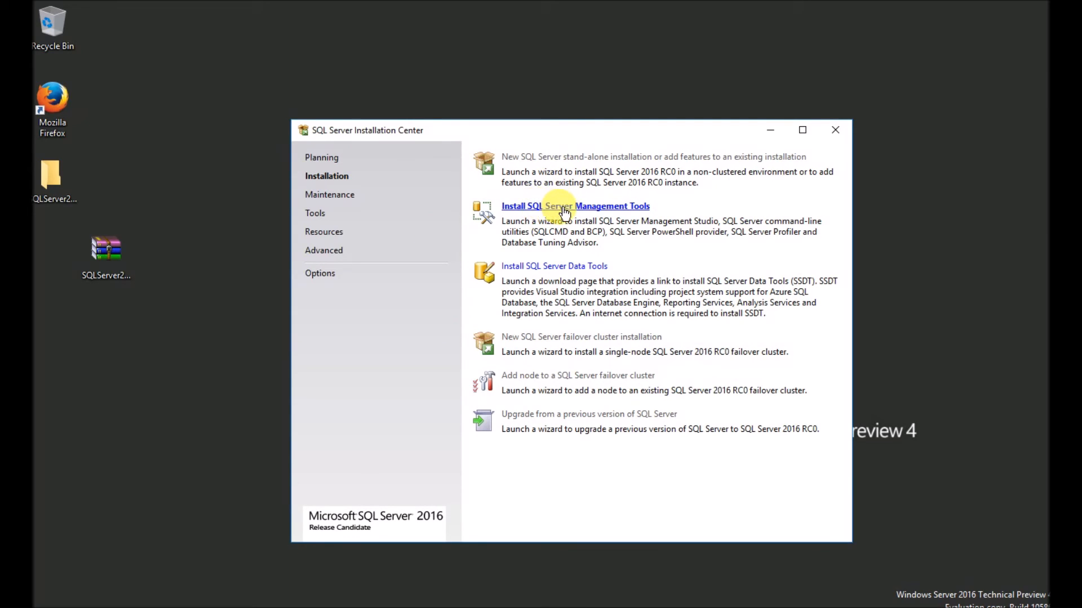
# Install the February 2016 Preview of SQL Server Management Studio from the Installation Center, and close the installer and the Installation Center
pyautogui.click(585, 213)
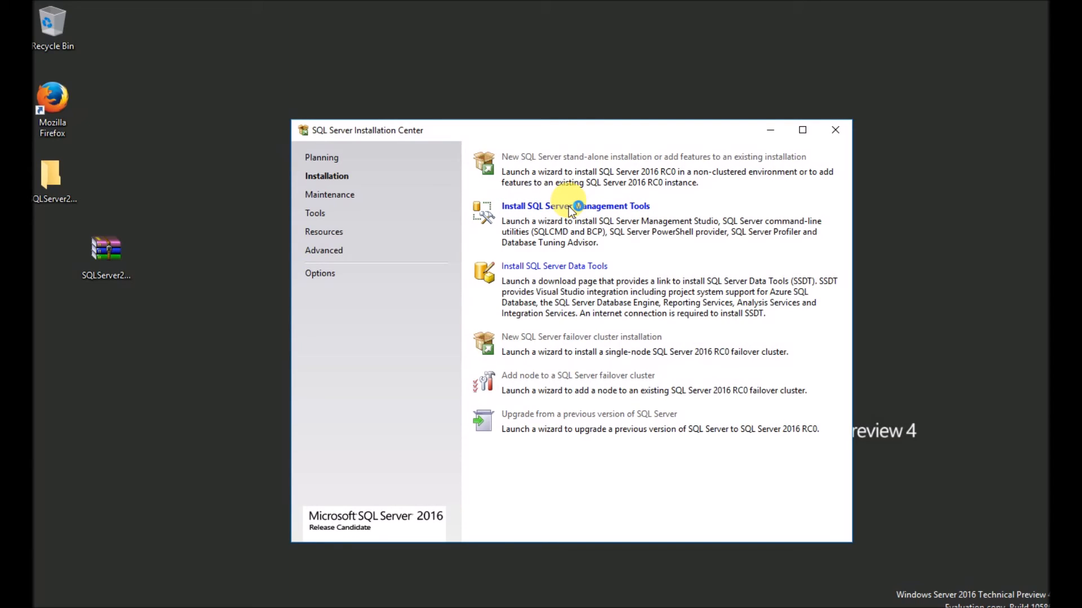
pyautogui.click(569, 208)
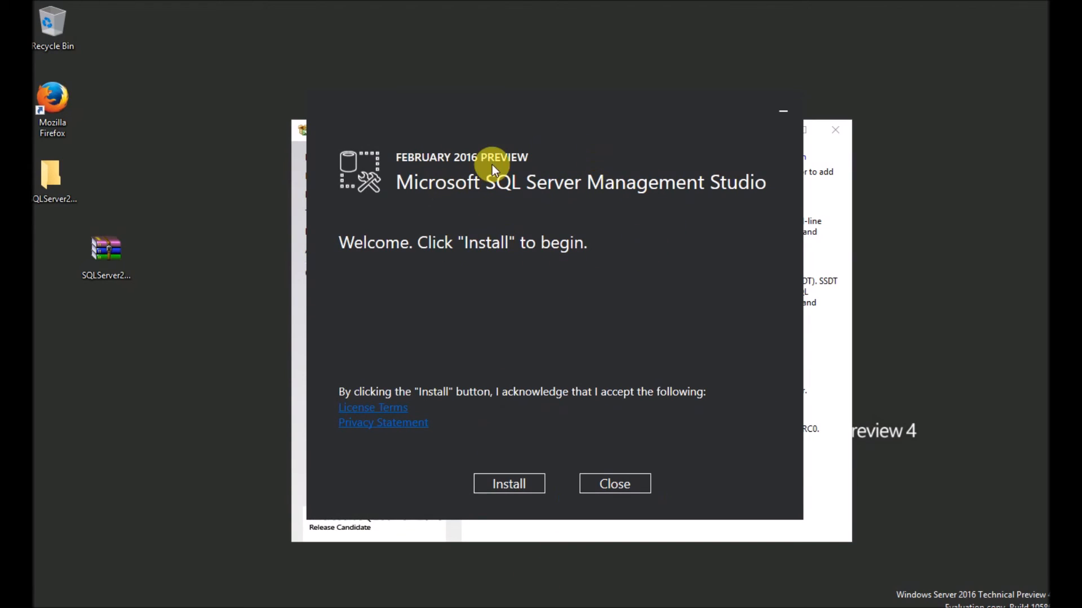
pyautogui.click(513, 488)
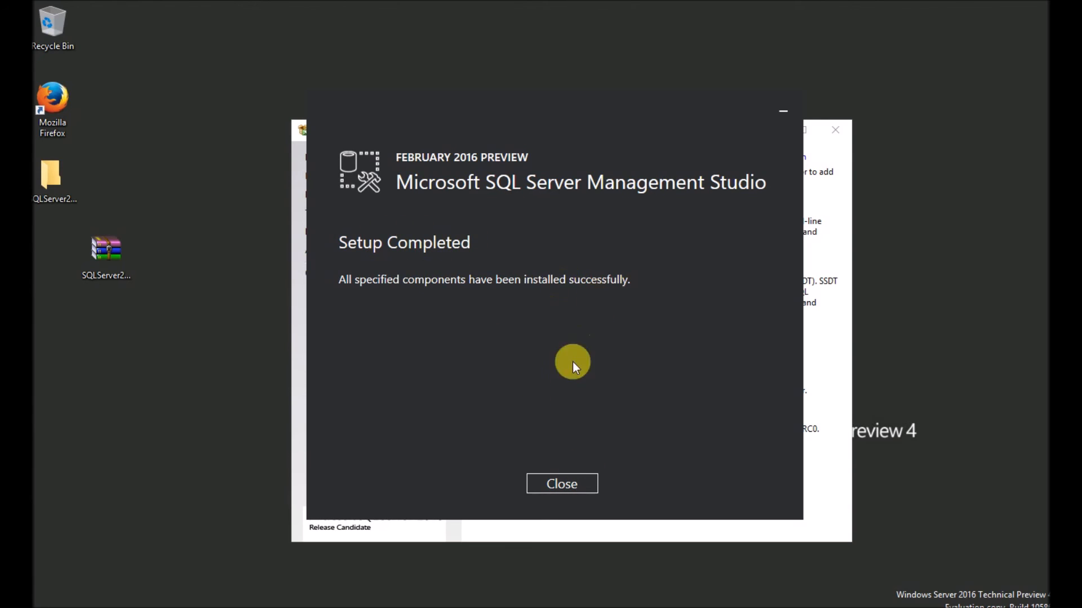
pyautogui.click(561, 484)
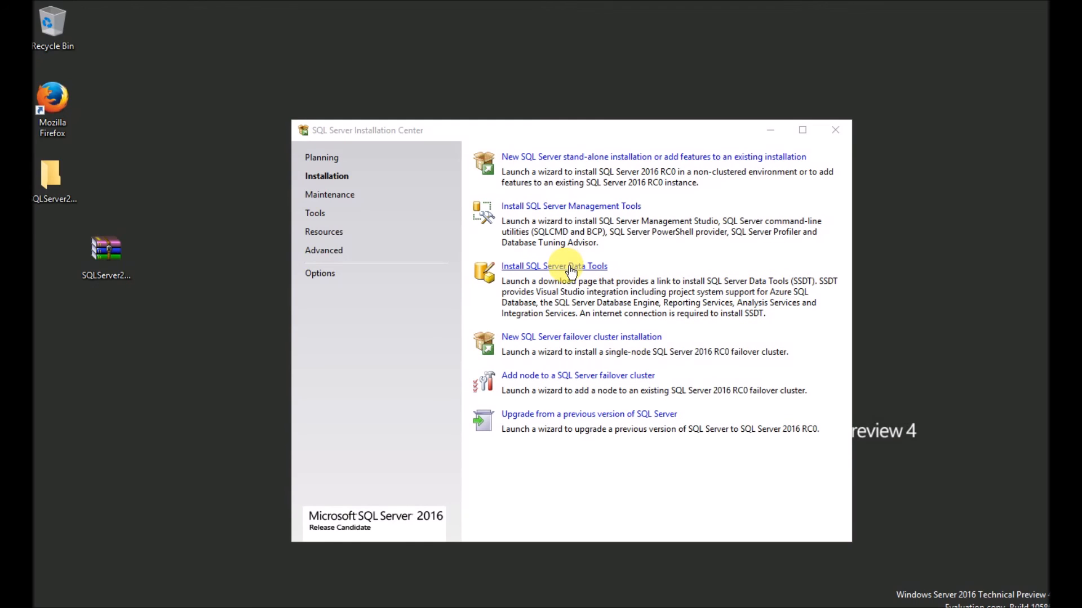
pyautogui.click(835, 128)
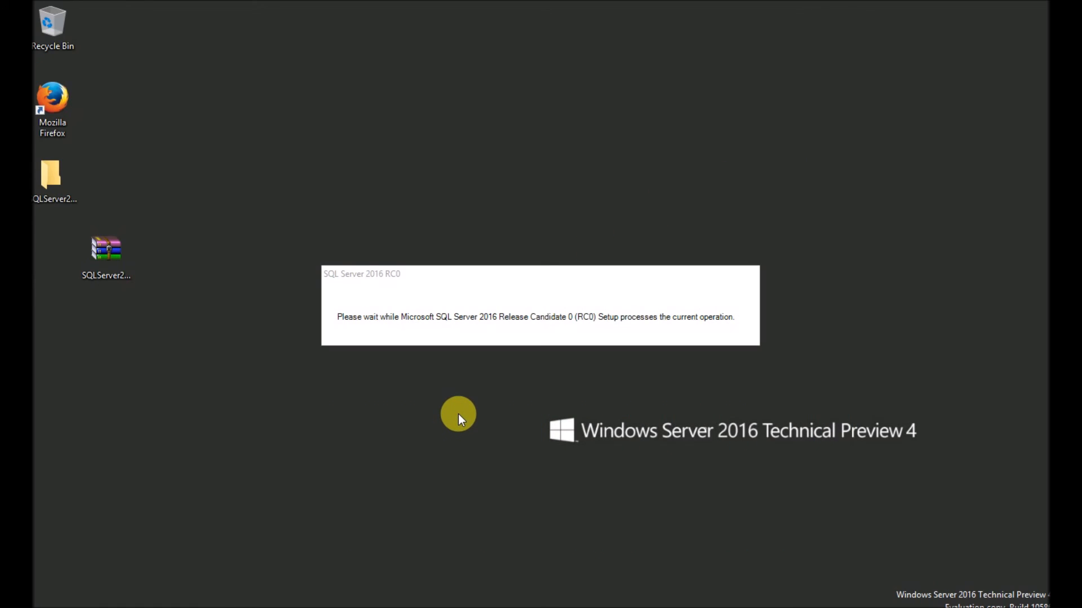
# Try to launch SQL Server Management Studio by running the command ssms
pyautogui.press('super+r')
pyautogui.write('cmd')
pyautogui.press('Return')
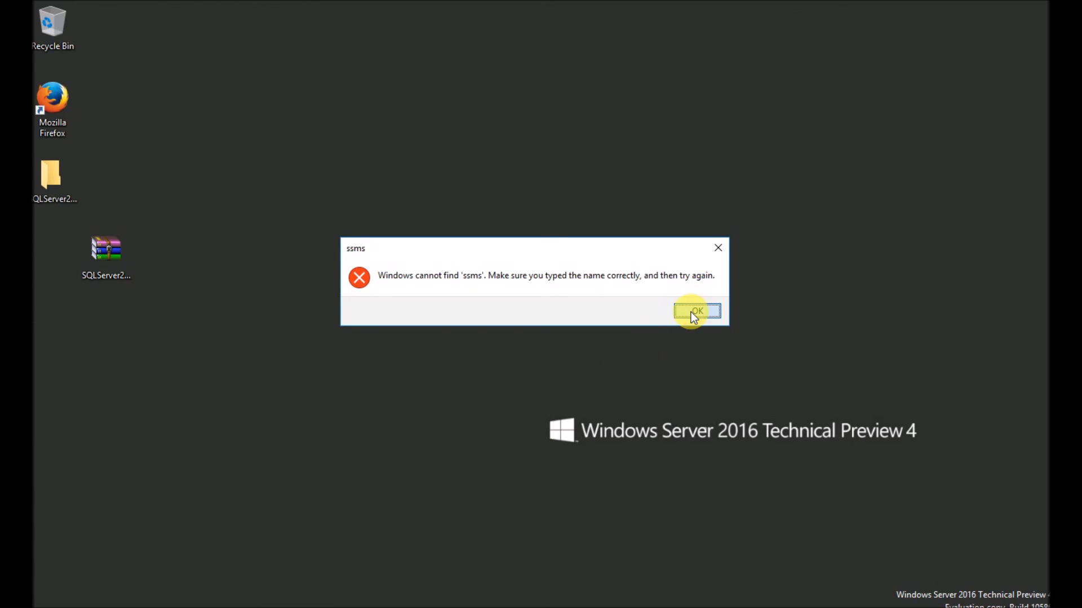
pyautogui.click(693, 311)
pyautogui.click(214, 582)
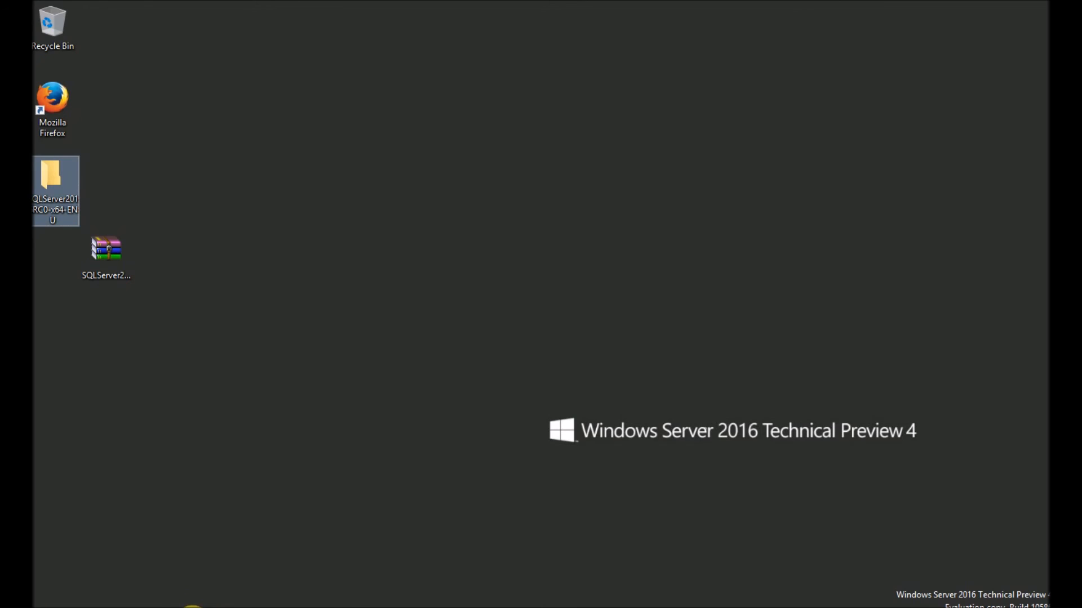
# Launch Microsoft SQL Server Management Studio from the Microsoft SQL Server group among the installed apps
pyautogui.click(48, 607)
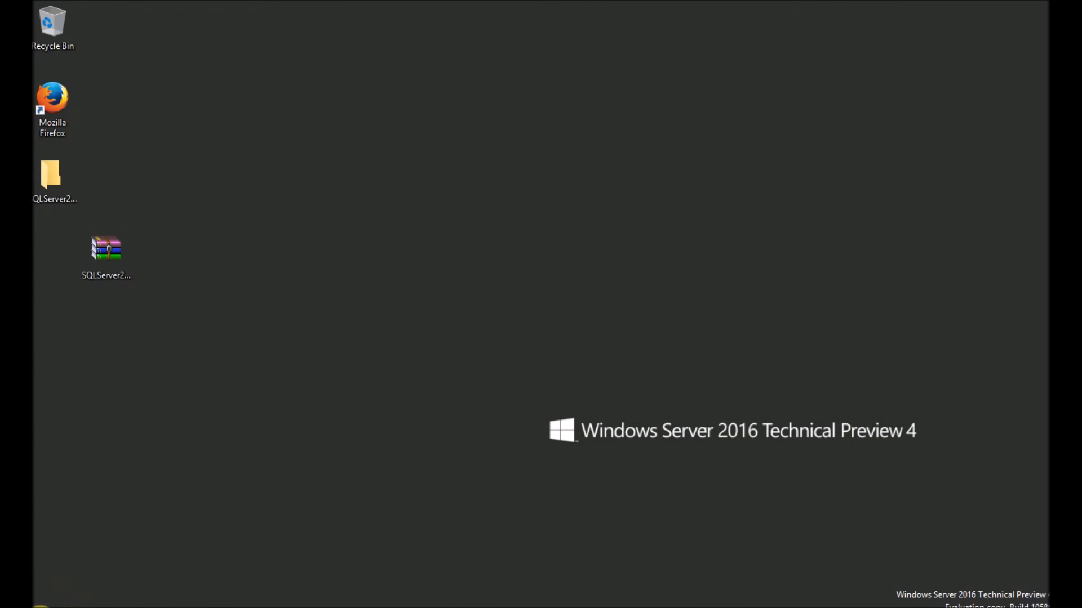
pyautogui.click(58, 607)
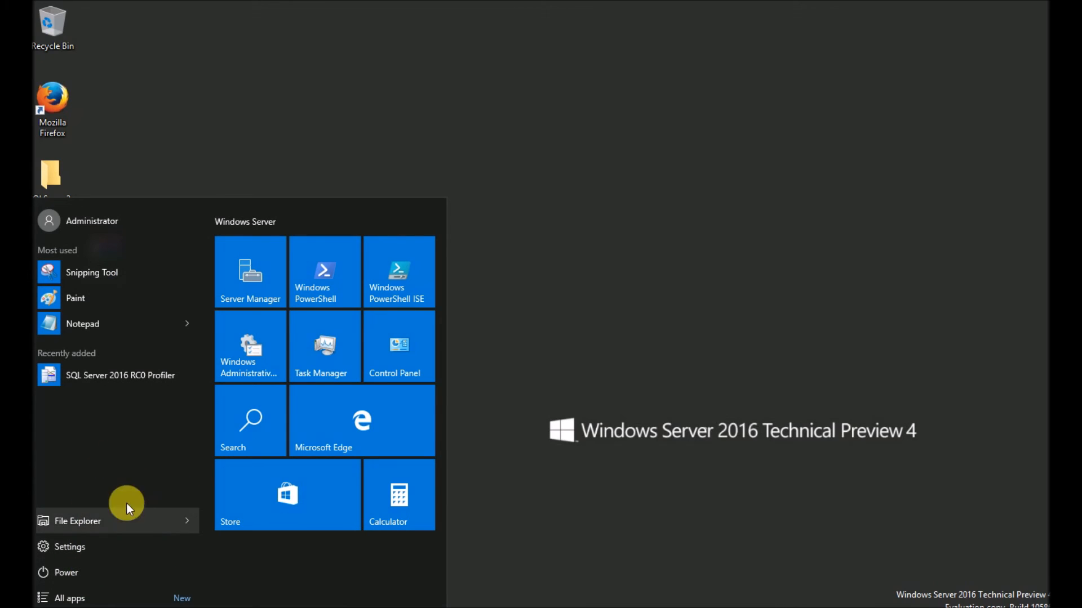
pyautogui.click(114, 596)
pyautogui.scroll(-4, 141, 496)
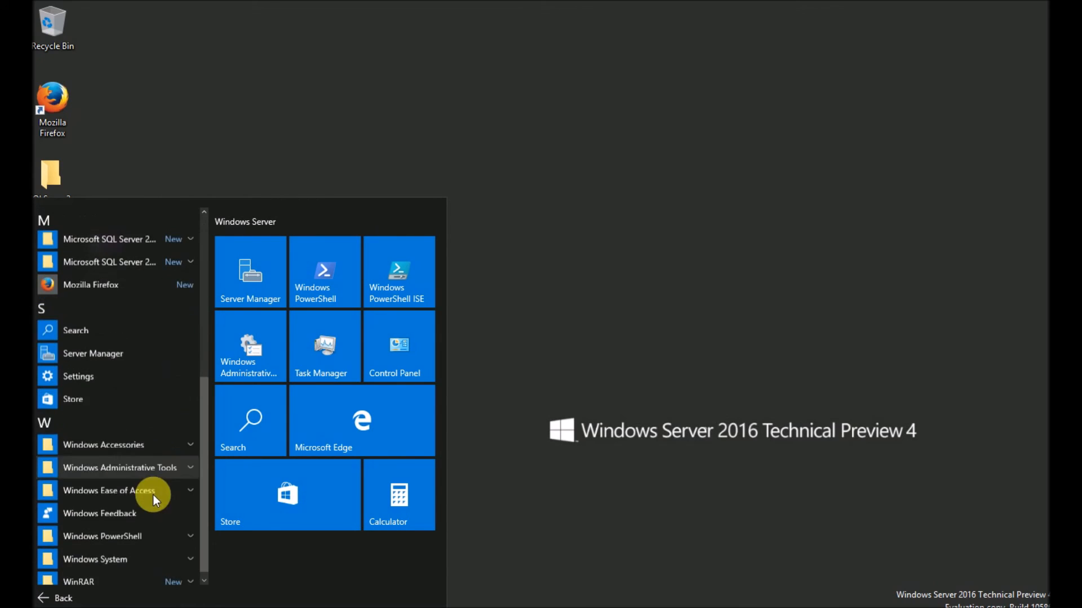
pyautogui.scroll(1, 124, 344)
pyautogui.click(140, 309)
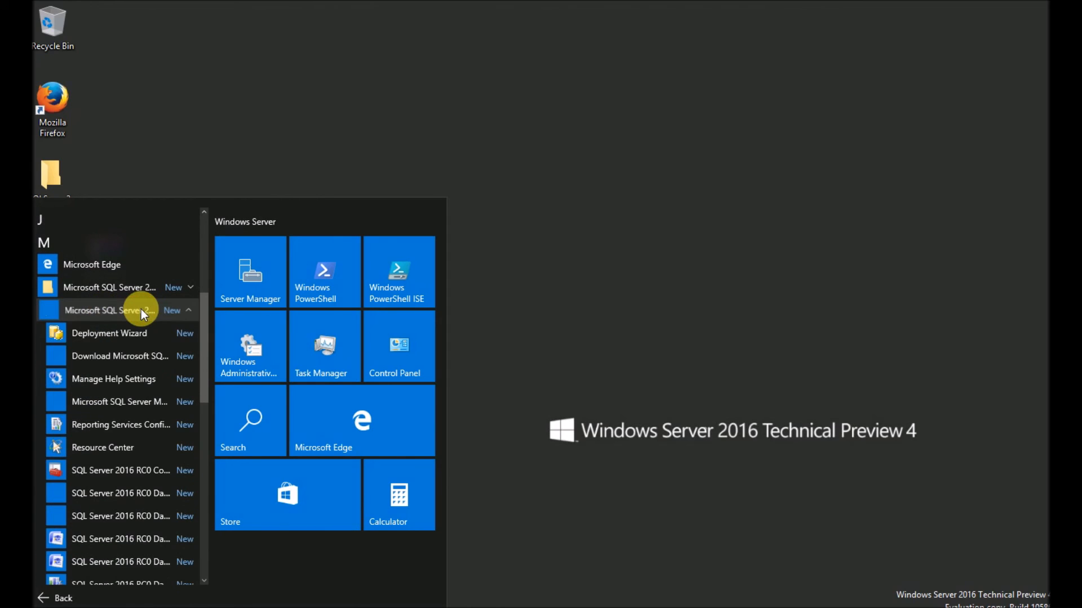
pyautogui.click(128, 401)
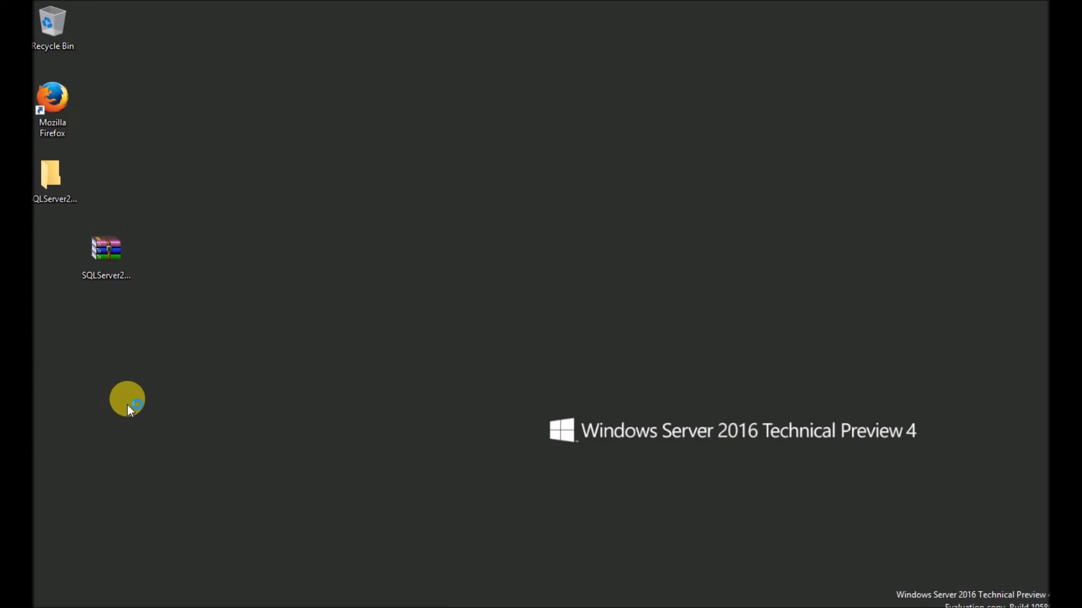